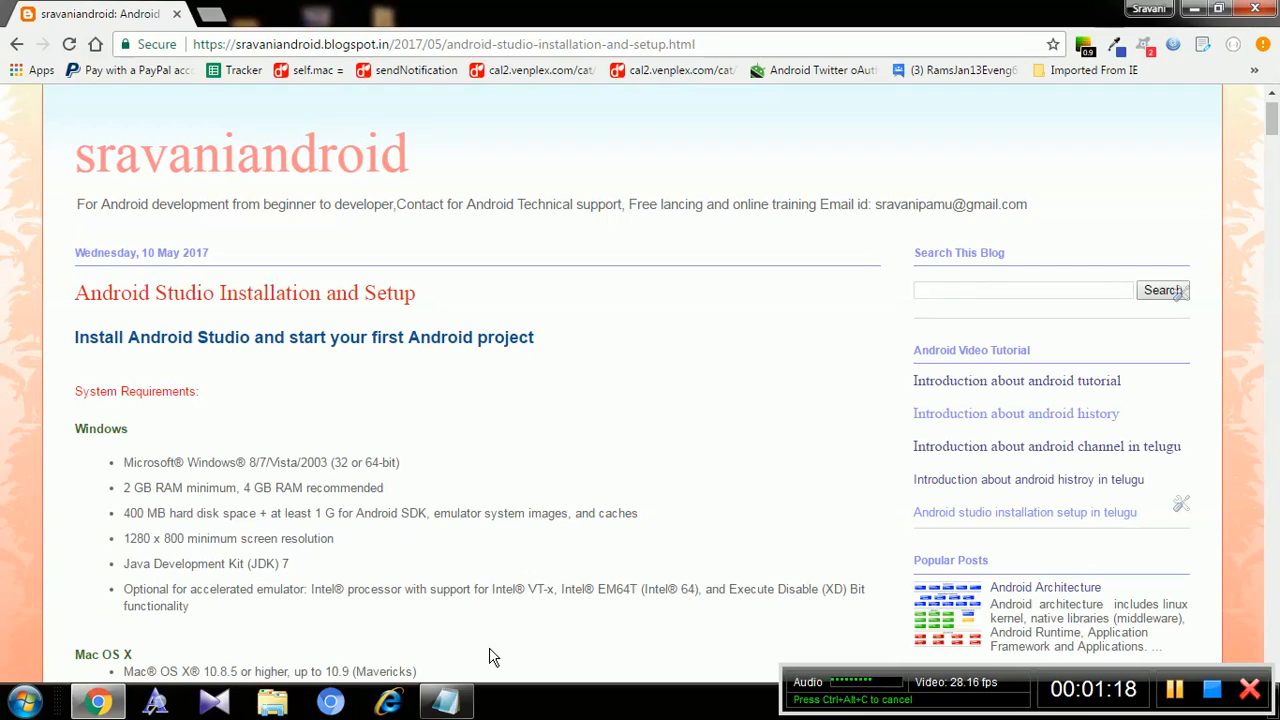
# - Switch to the blank Notepad document and list JDK and Android Studio, separated by an empty line
pyautogui.click(448, 702)
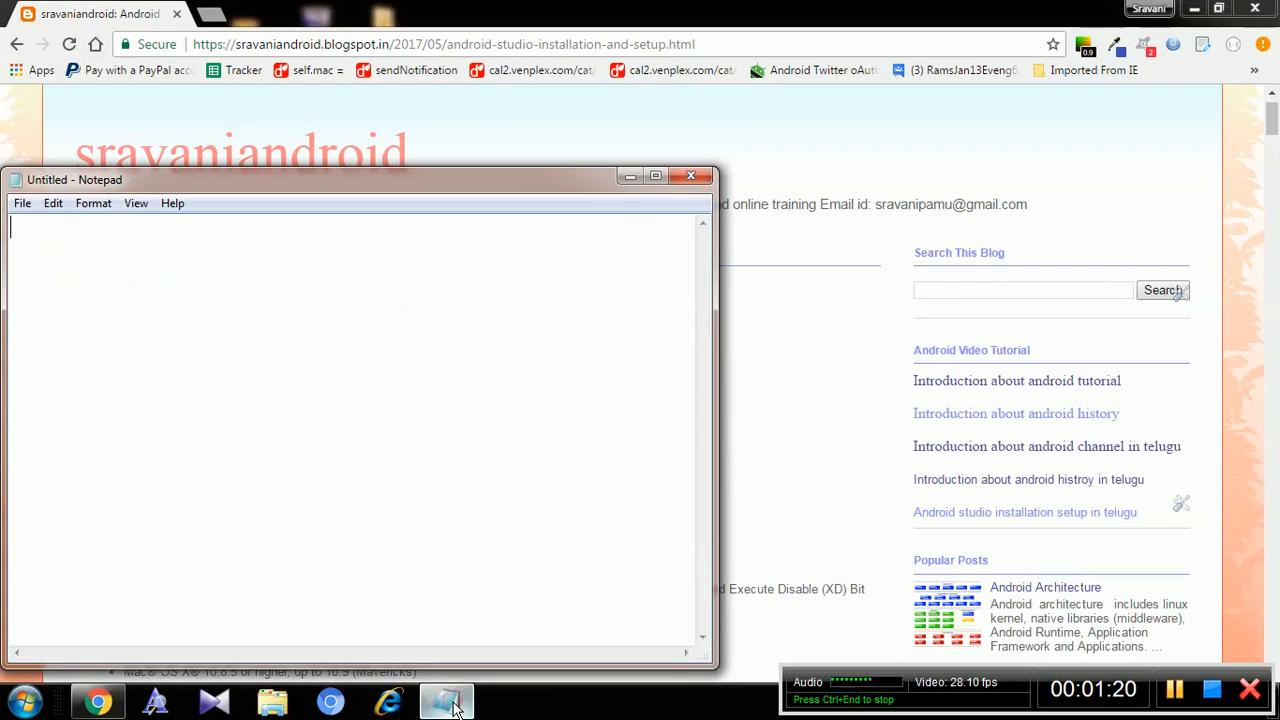
pyautogui.write('JDK')
pyautogui.press('Return')
pyautogui.press('Return')
pyautogui.write('An')
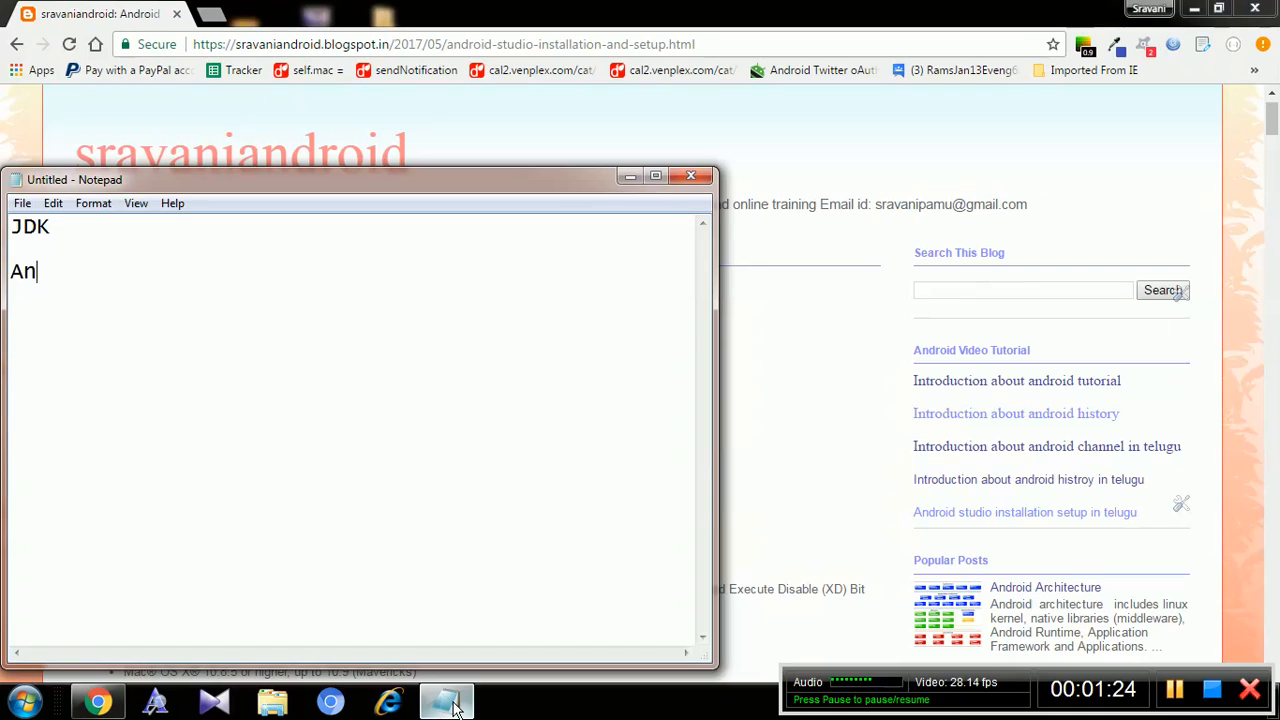
pyautogui.write('droid Studio')
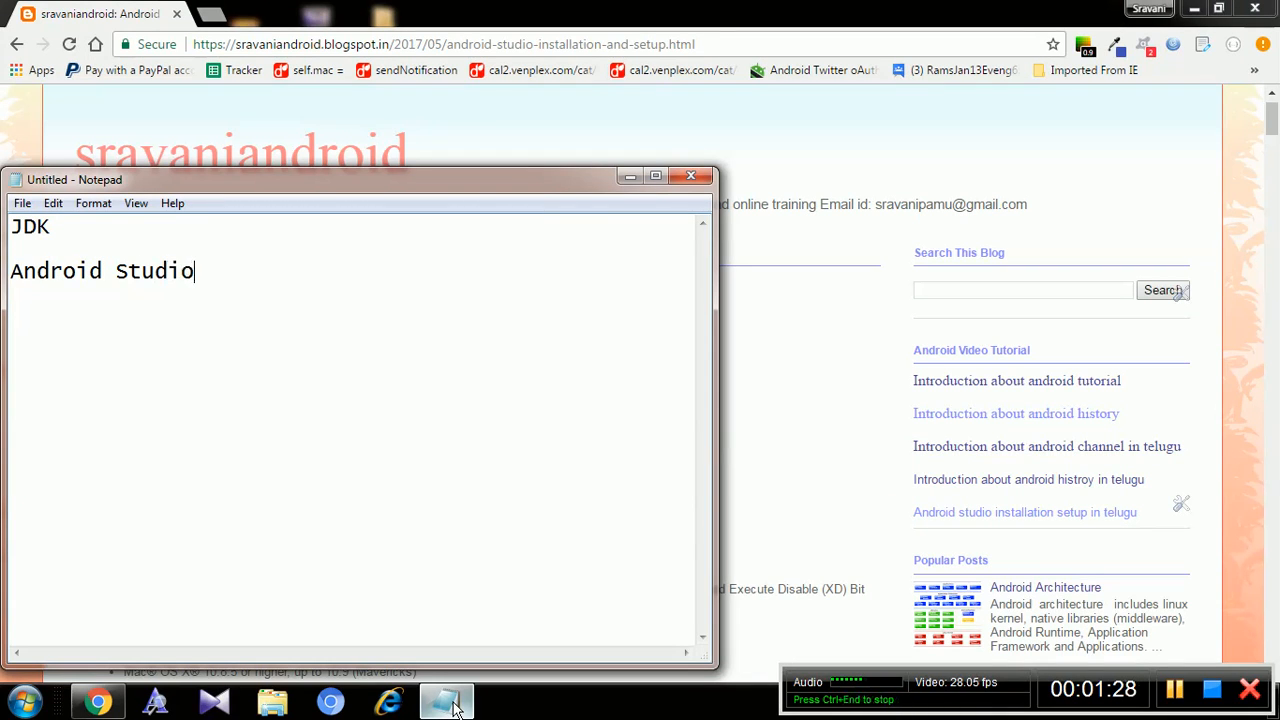
# - Return to the blog post in Chrome and examine the Windows and Mac OS X system requirements for Android Studio
pyautogui.click(792, 473)
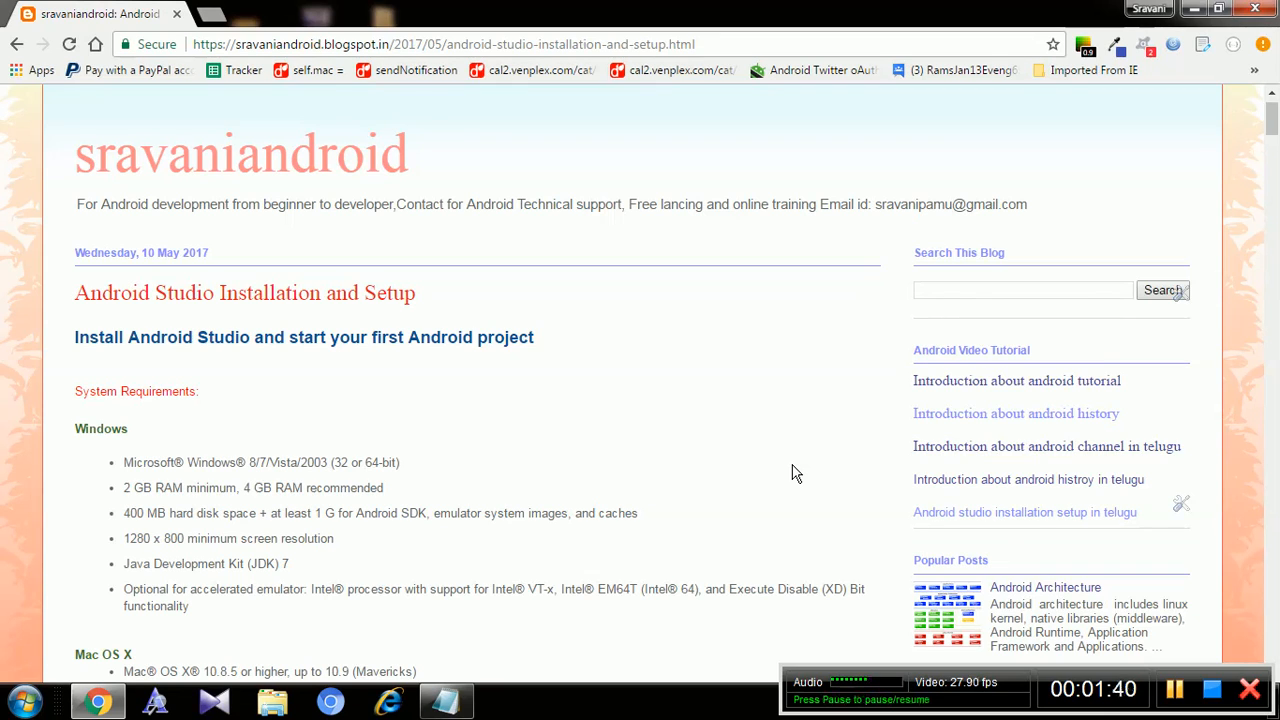
pyautogui.moveTo(1270, 110); pyautogui.dragTo(1273, 133)
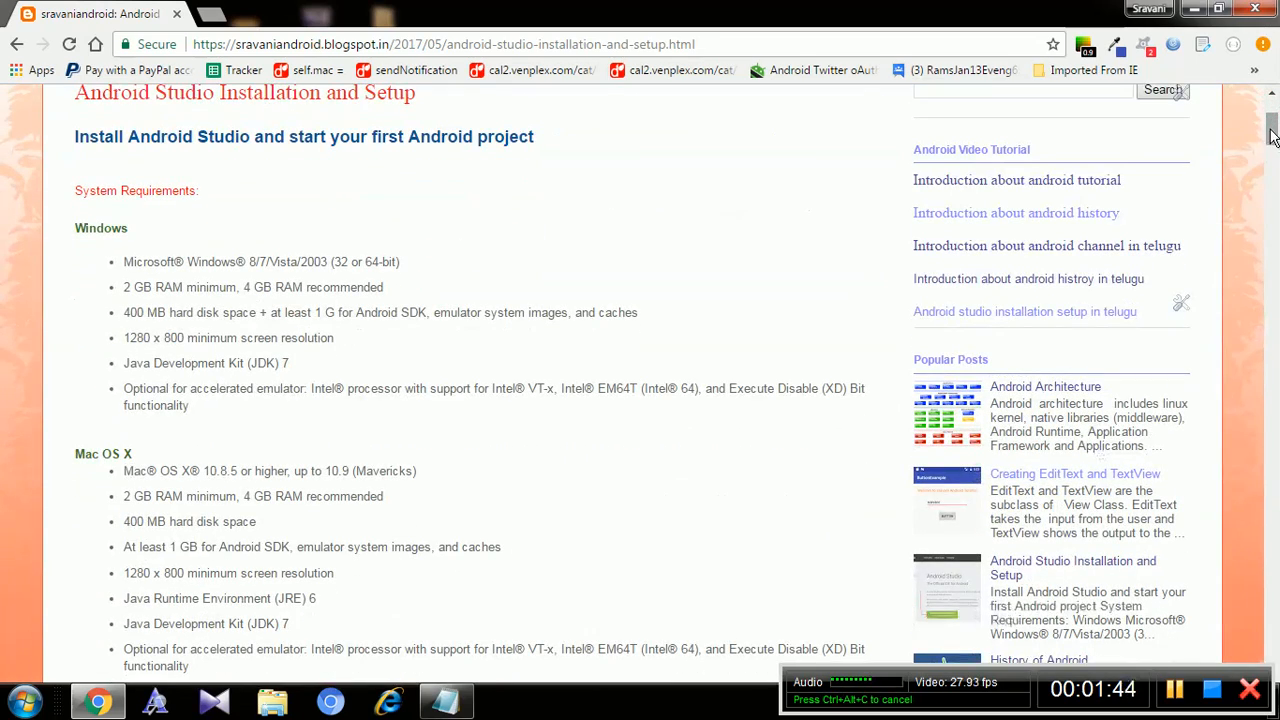
pyautogui.moveTo(1270, 133)
pyautogui.mouseDown()
pyautogui.moveTo(1271, 108)
pyautogui.moveTo(1273, 137)
pyautogui.mouseUp()
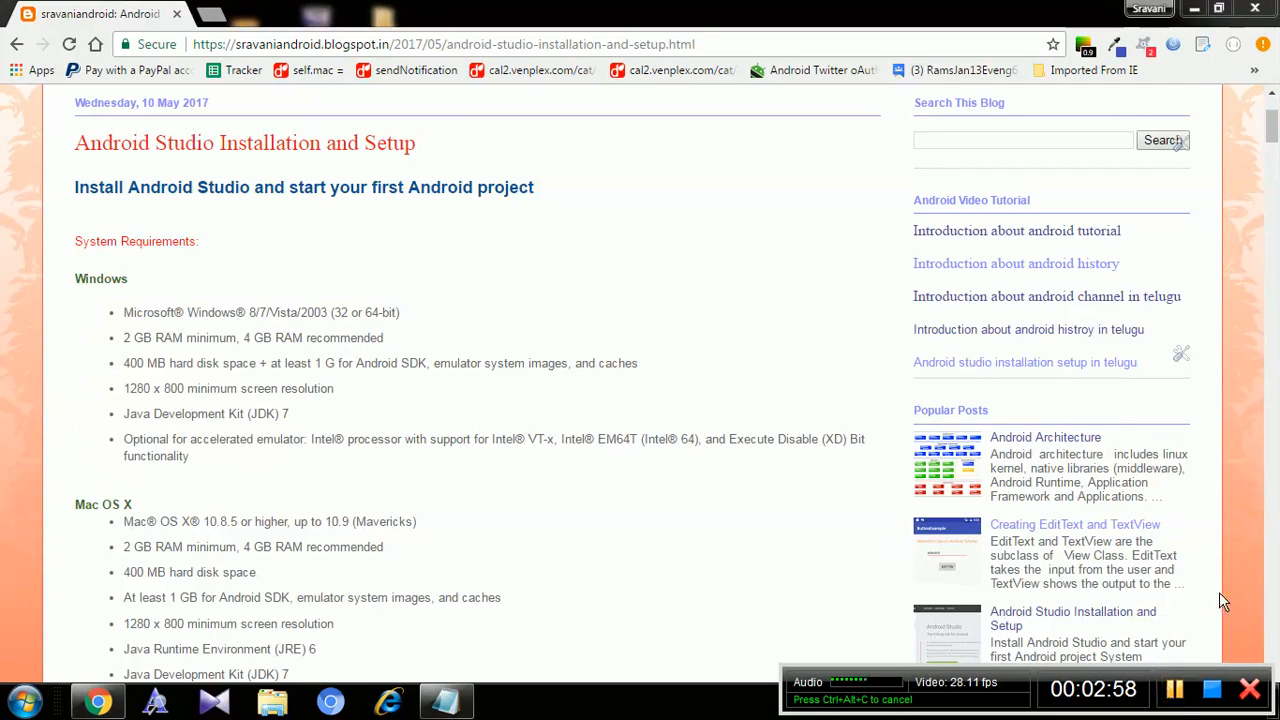
pyautogui.click(1272, 115)
# - Search the web for "JDK se" in a new browser tab
pyautogui.click(211, 15)
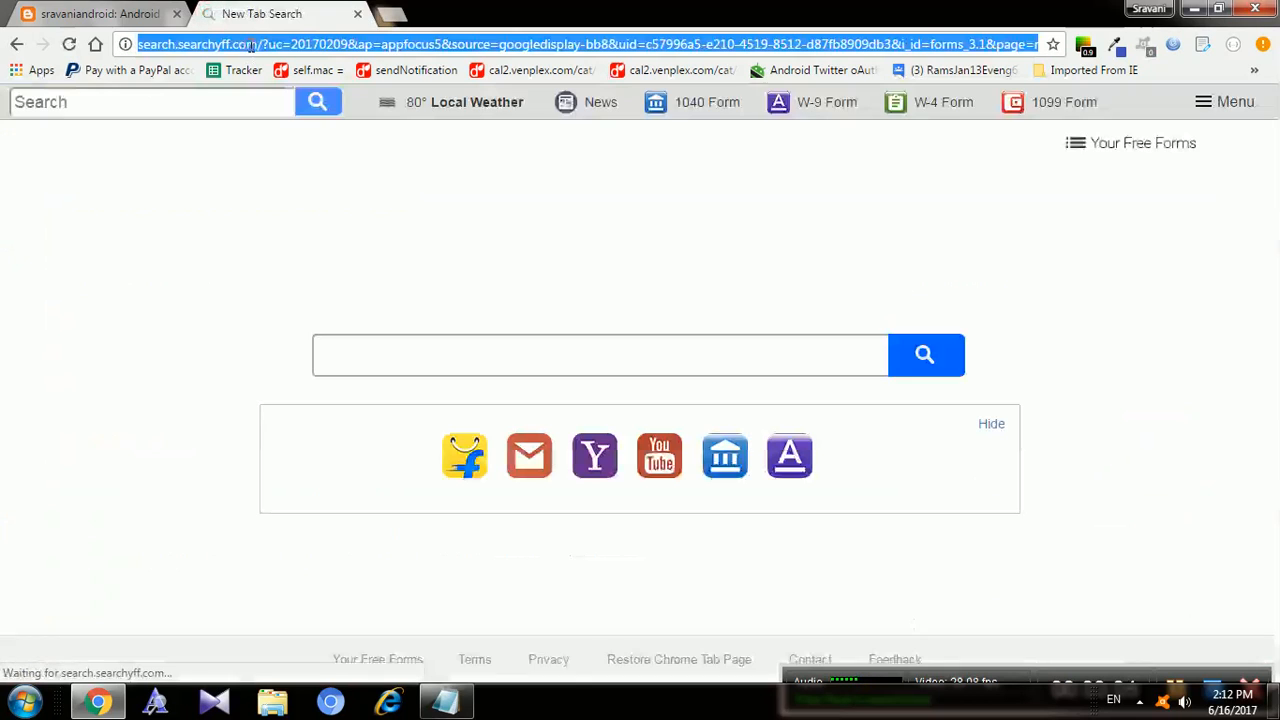
pyautogui.press('BackSpace')
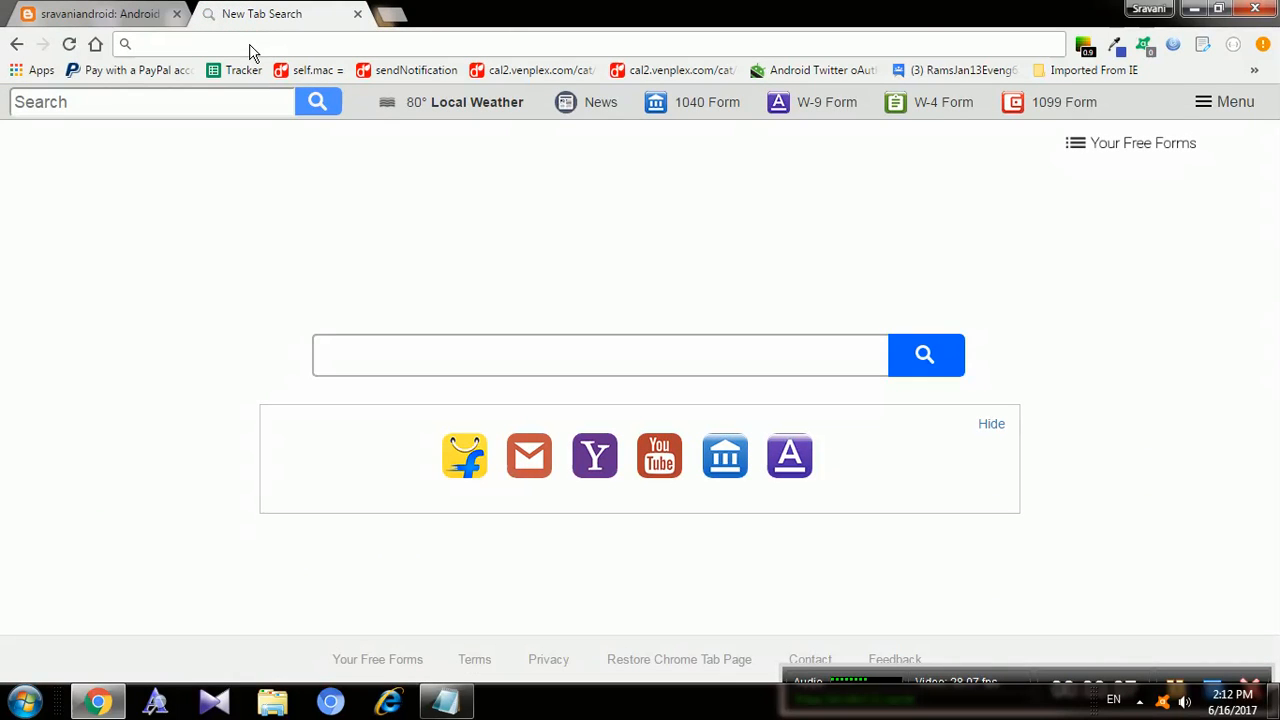
pyautogui.write('JDK se\\')
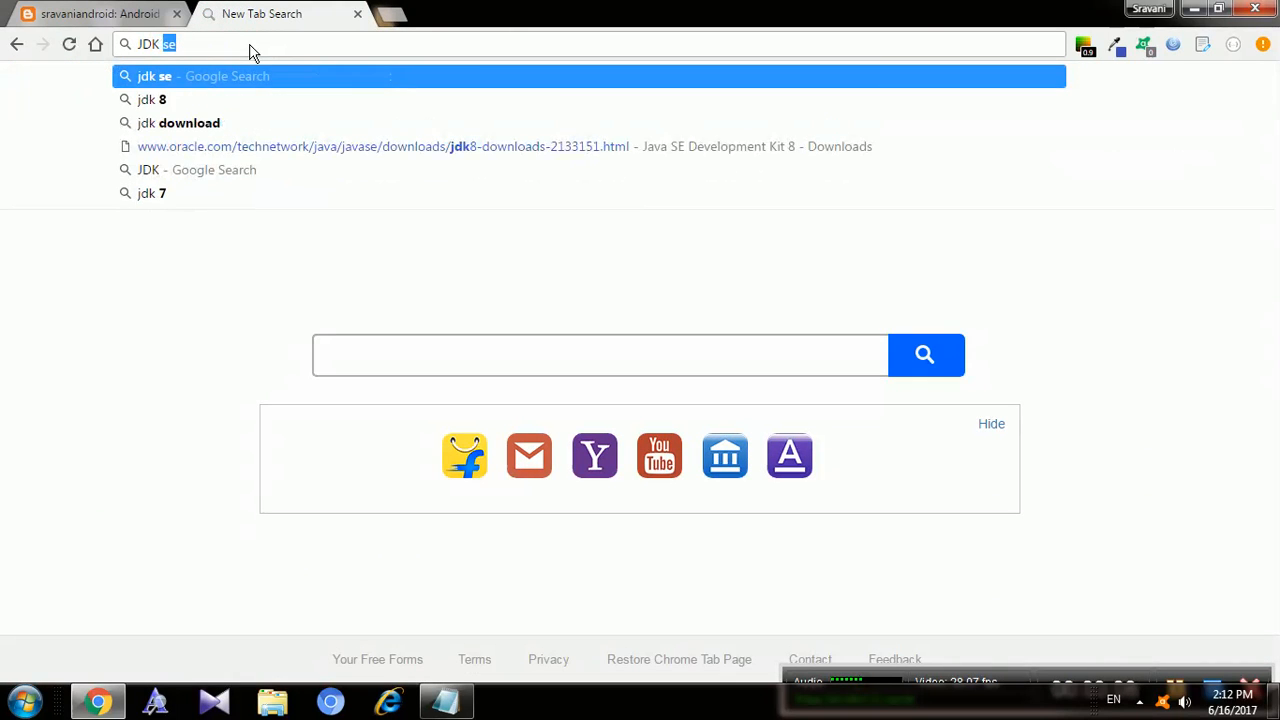
pyautogui.press('BackSpace')
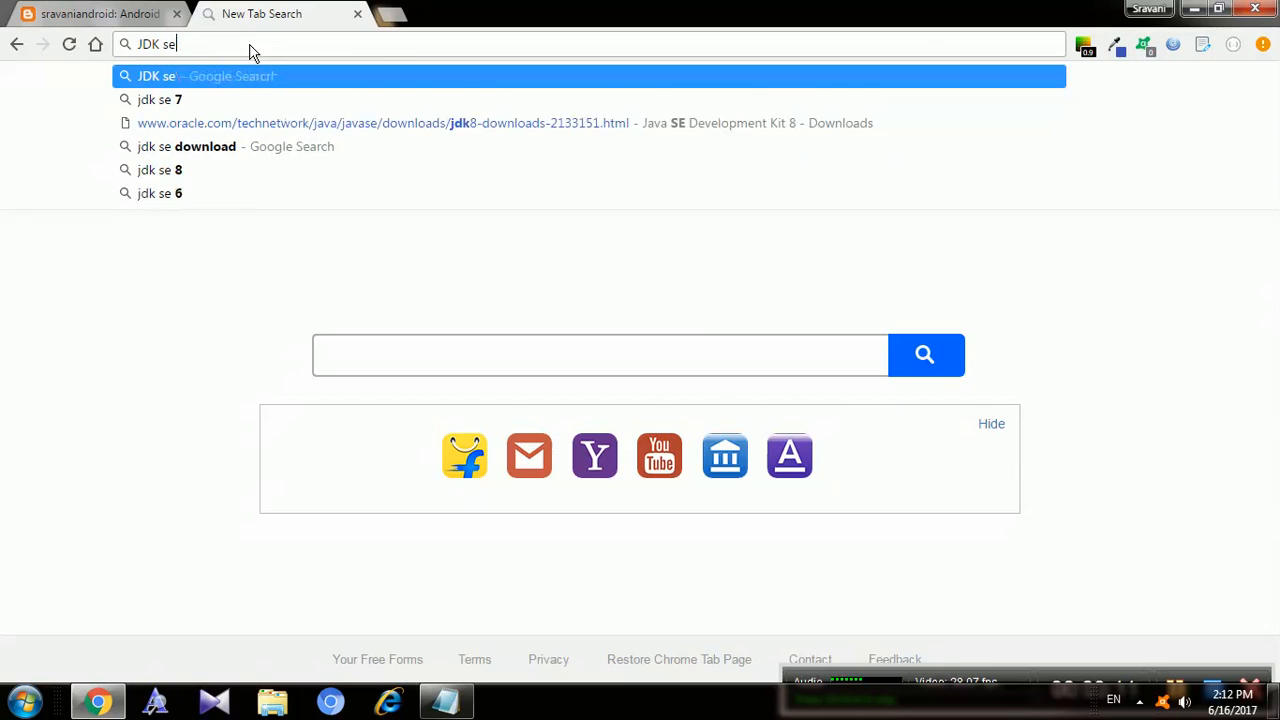
pyautogui.press('Return')
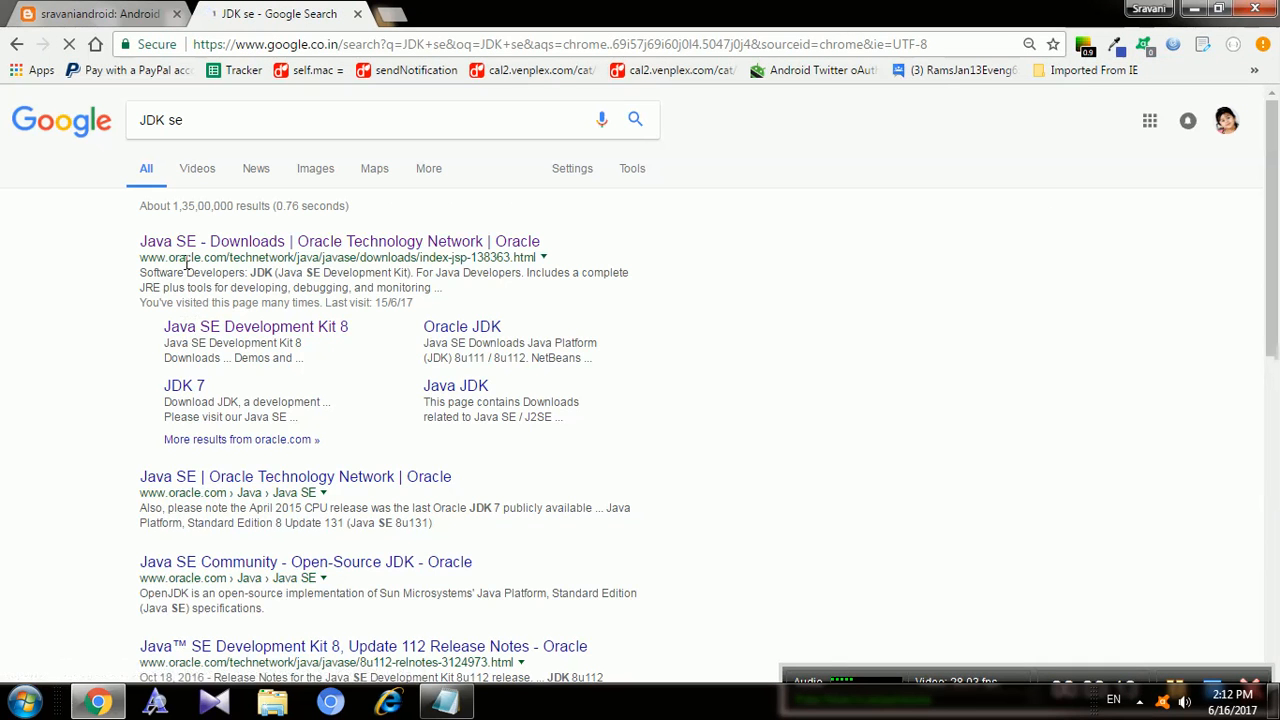
# - Go to Oracle's Java Platform (JDK) 8u131 download page and accept the Java SE Development Kit license agreement
pyautogui.click(199, 250)
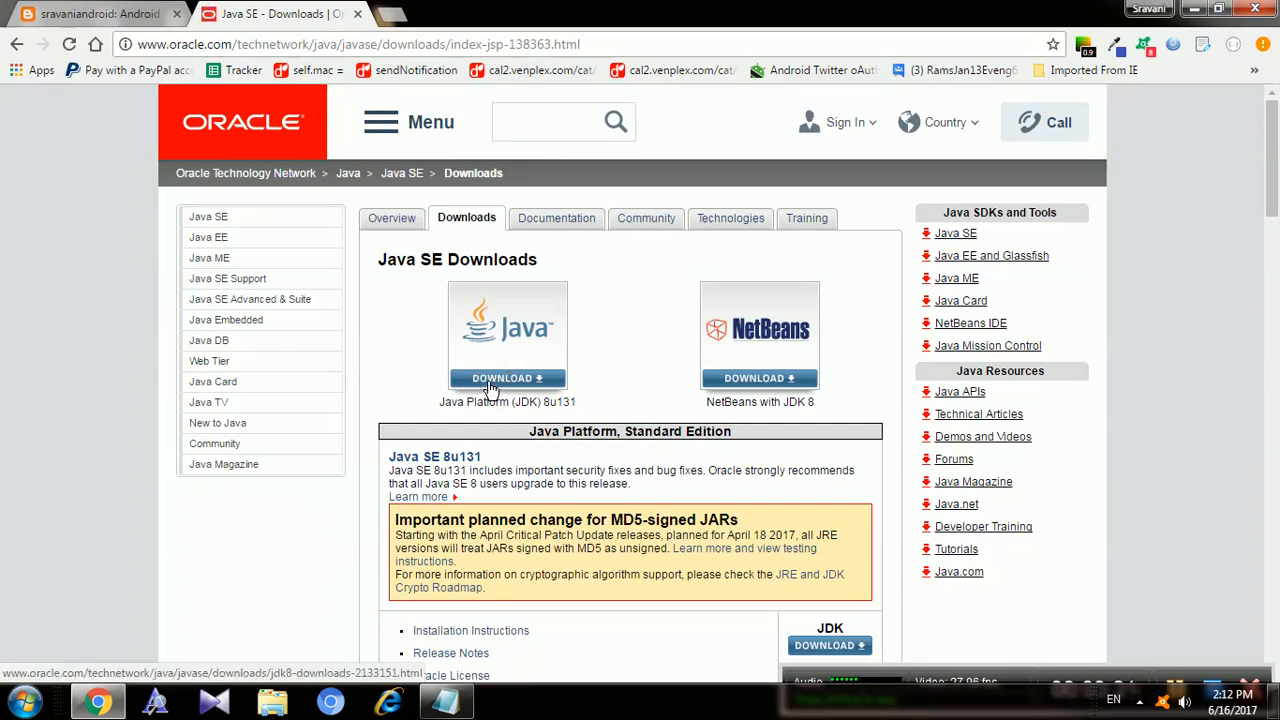
pyautogui.click(491, 388)
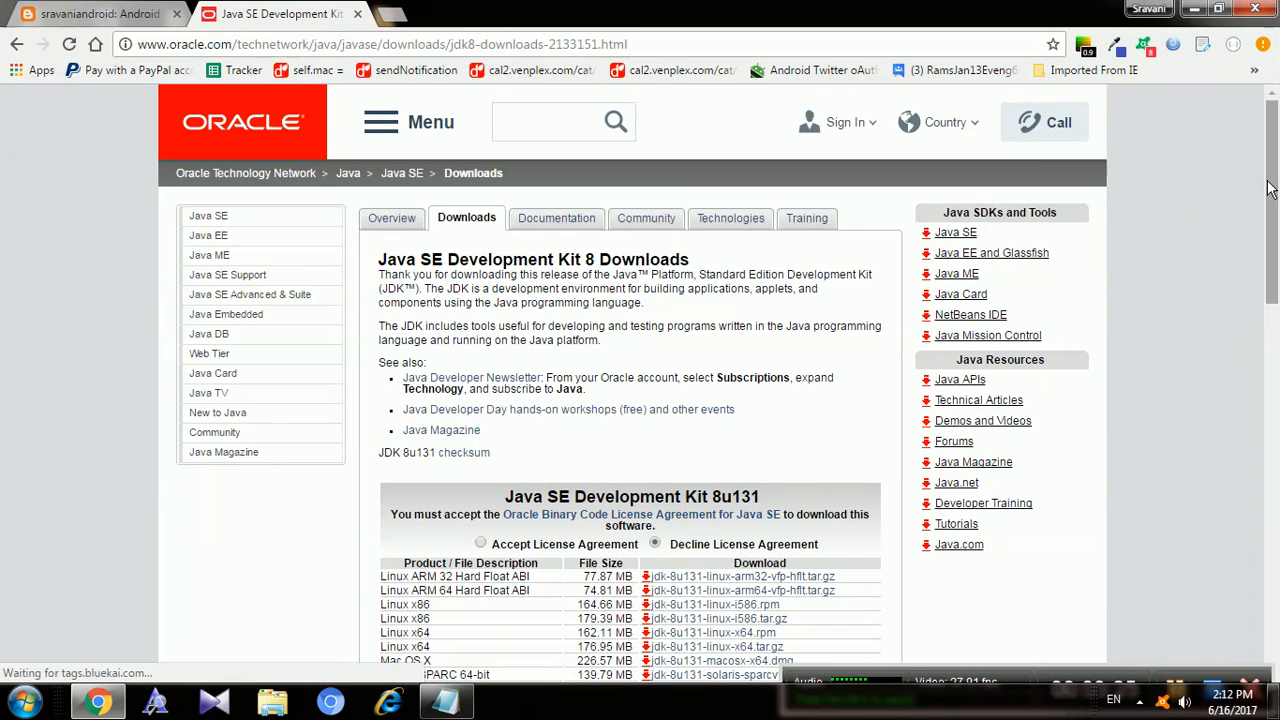
pyautogui.moveTo(1268, 188); pyautogui.dragTo(1257, 234)
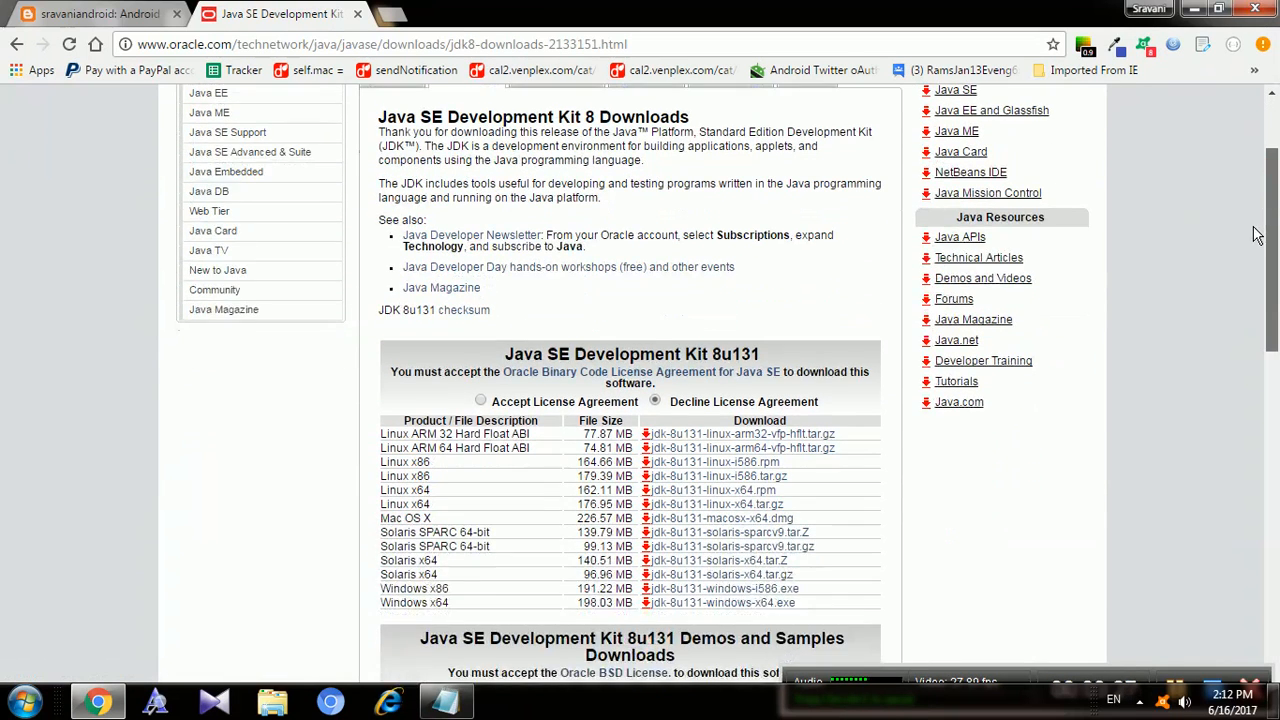
pyautogui.moveTo(1257, 234); pyautogui.dragTo(1254, 266)
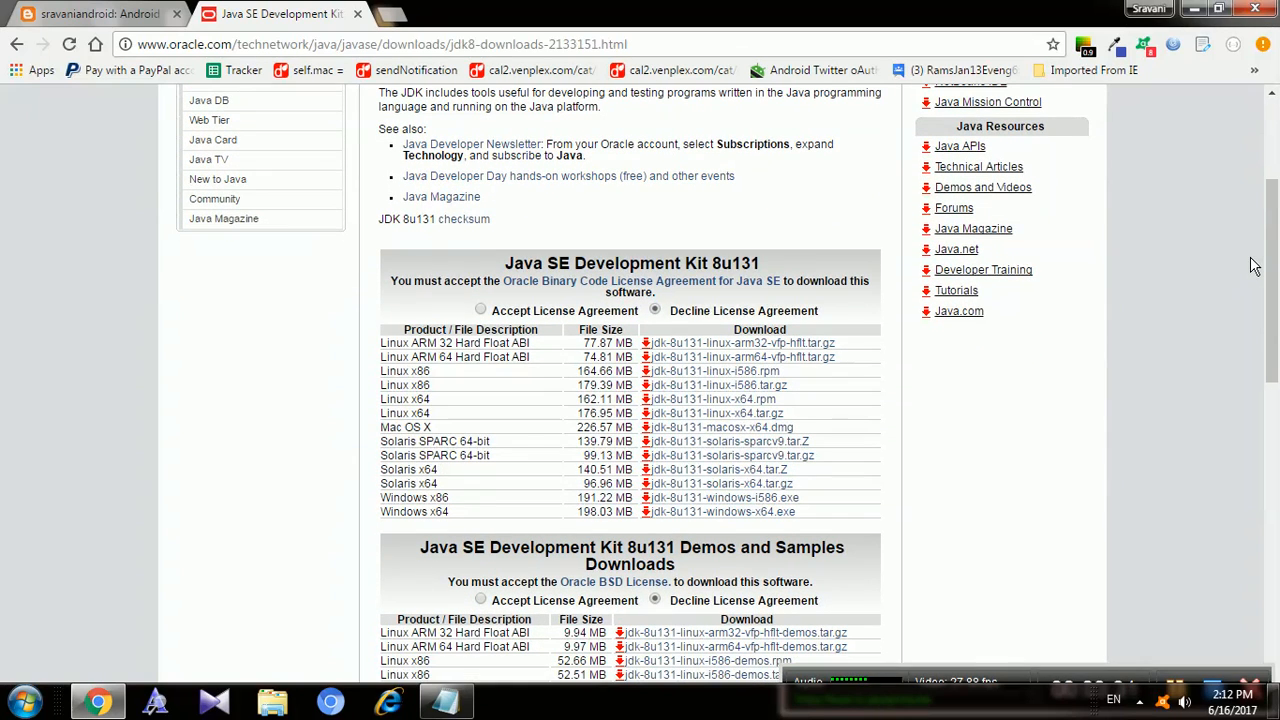
pyautogui.click(483, 312)
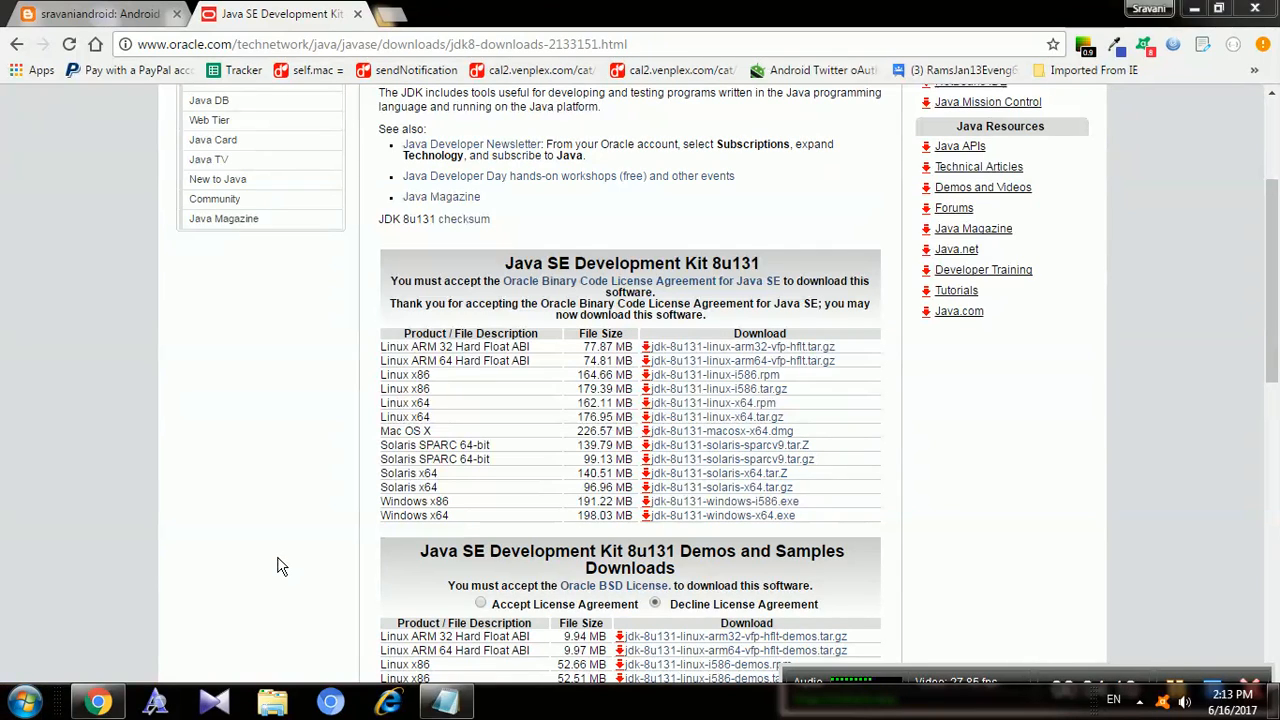
# - Open a Command Prompt and run javac to check whether the Java compiler is available
pyautogui.press('super+r')
pyautogui.press('super')
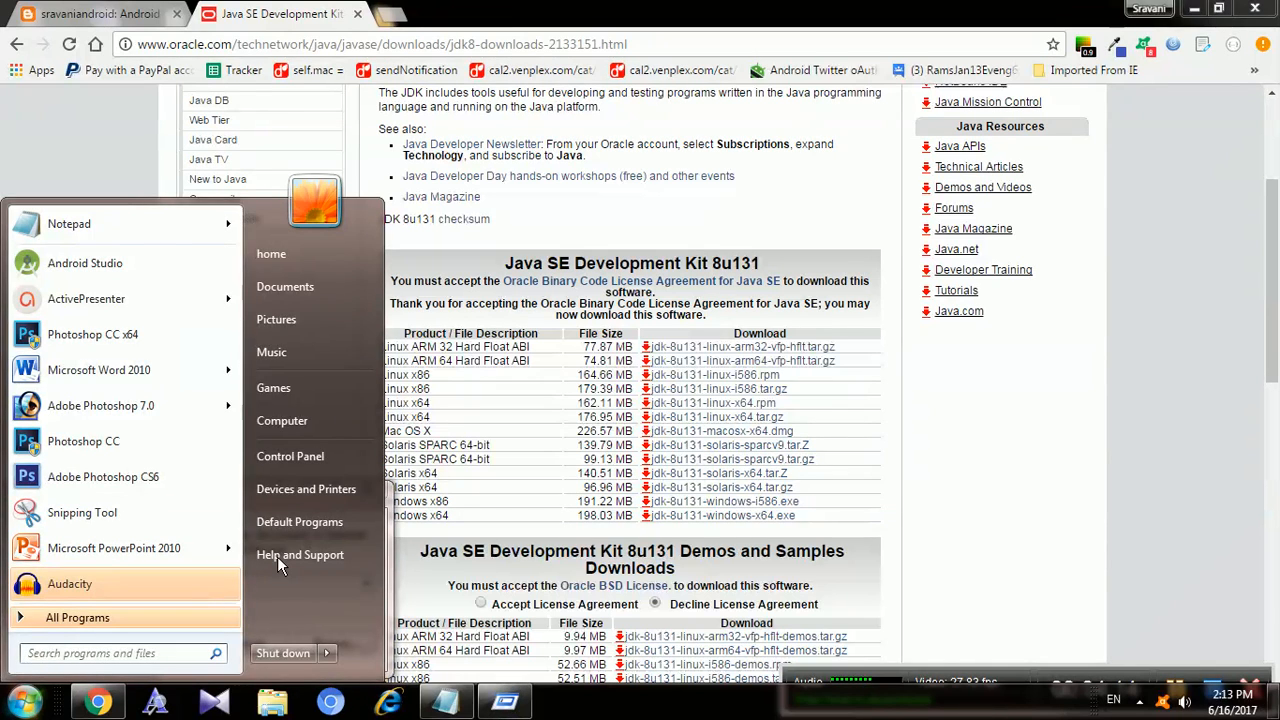
pyautogui.press('Escape')
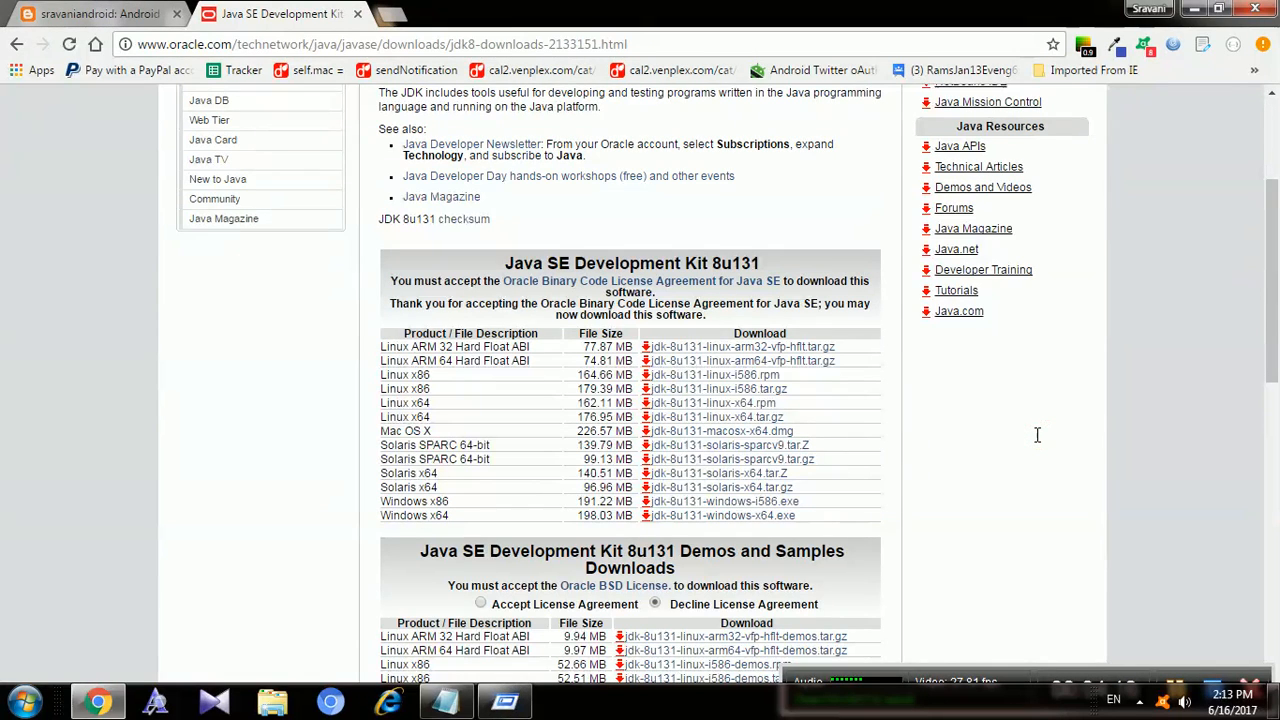
pyautogui.press('super+r')
pyautogui.press('Return')
pyautogui.write('java')
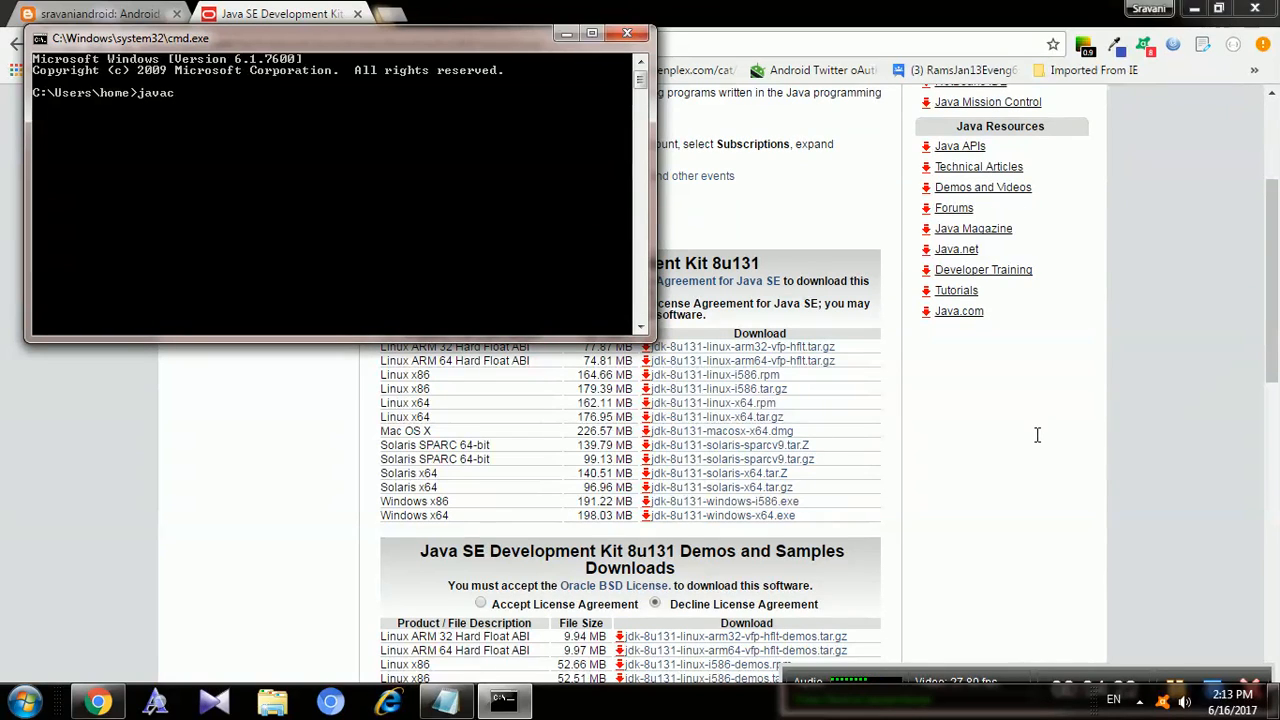
pyautogui.write('c')
pyautogui.press('Return')
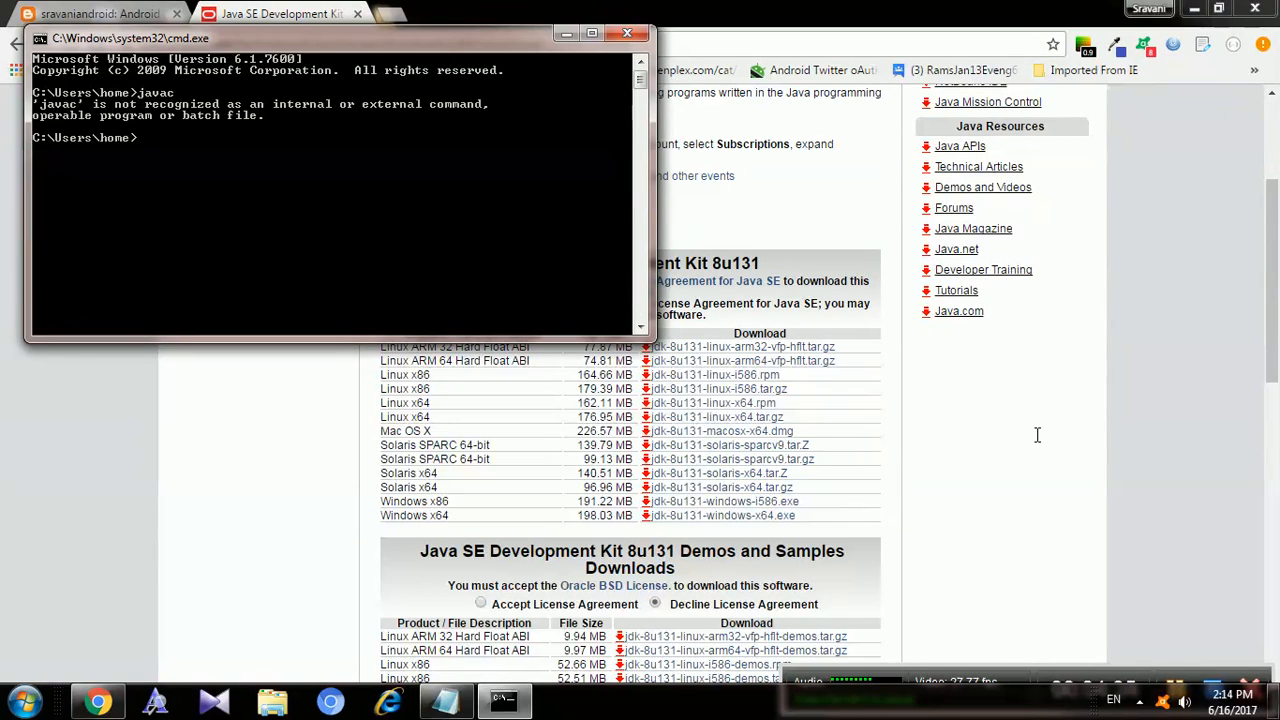
# - Open the environment variables from the computer's advanced system settings and start a new user variable named path
pyautogui.click(24, 702)
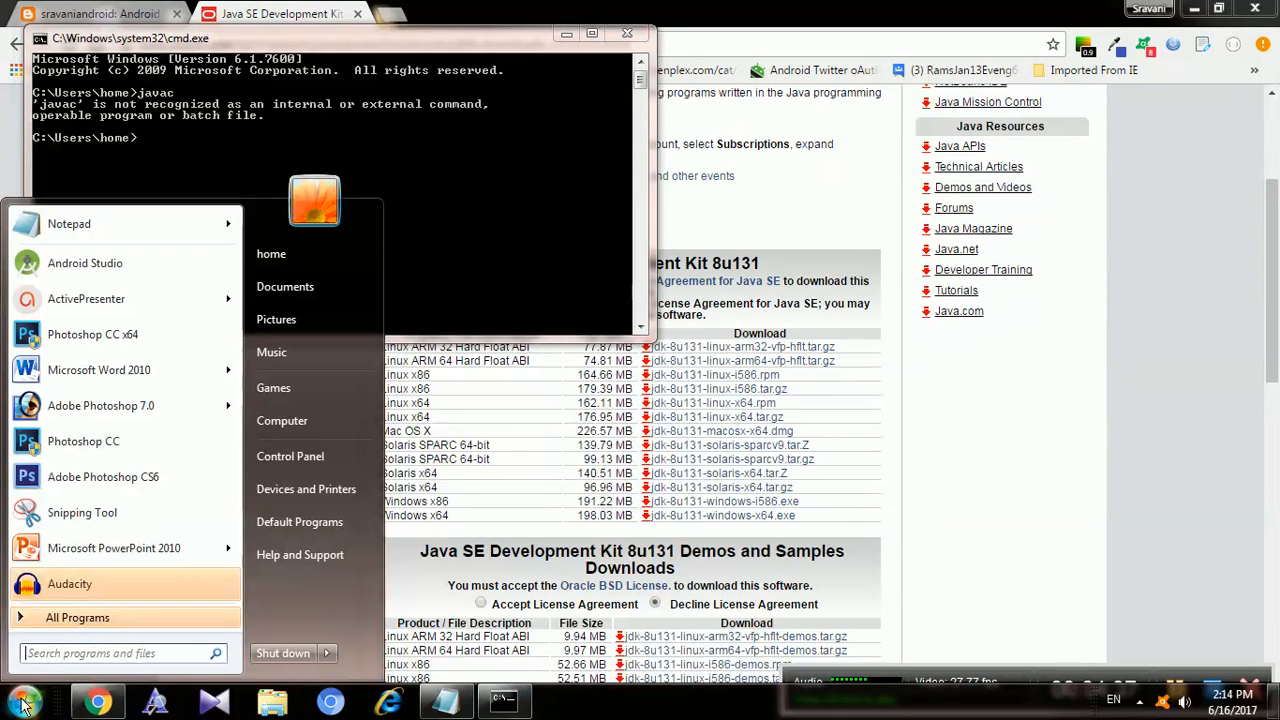
pyautogui.rightClick(293, 421)
pyautogui.click(387, 578)
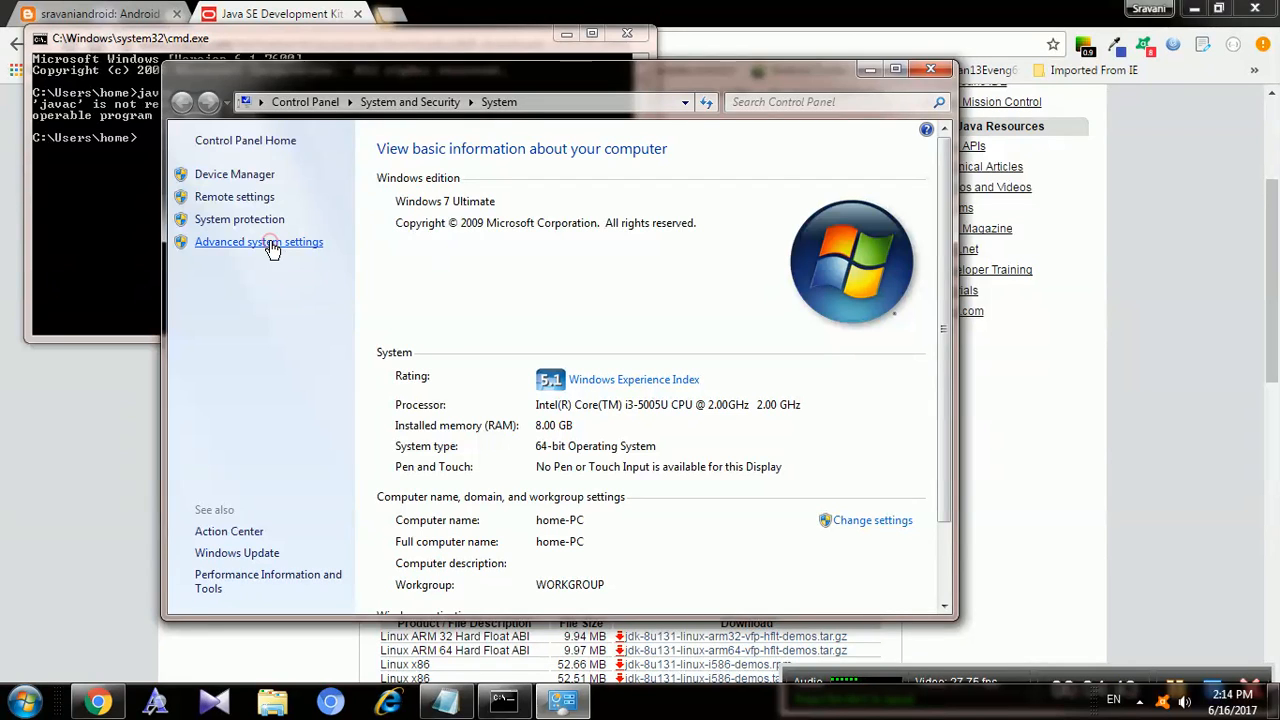
pyautogui.click(272, 246)
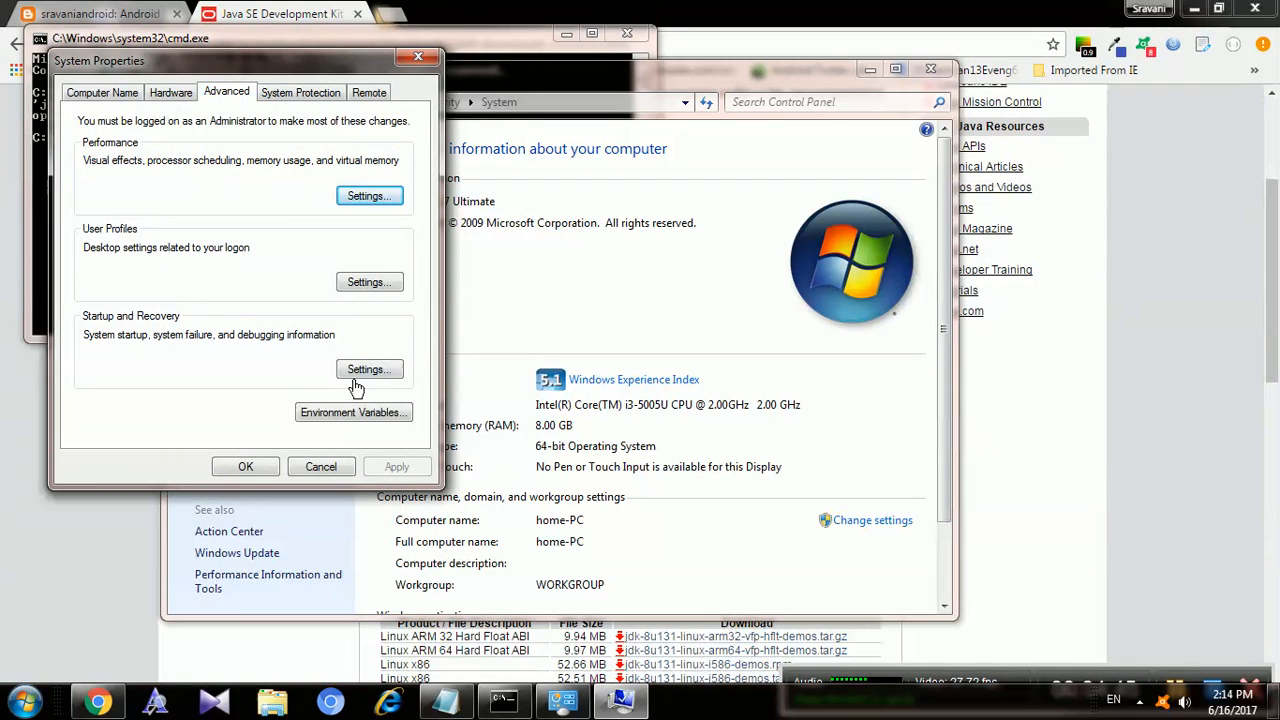
pyautogui.click(343, 413)
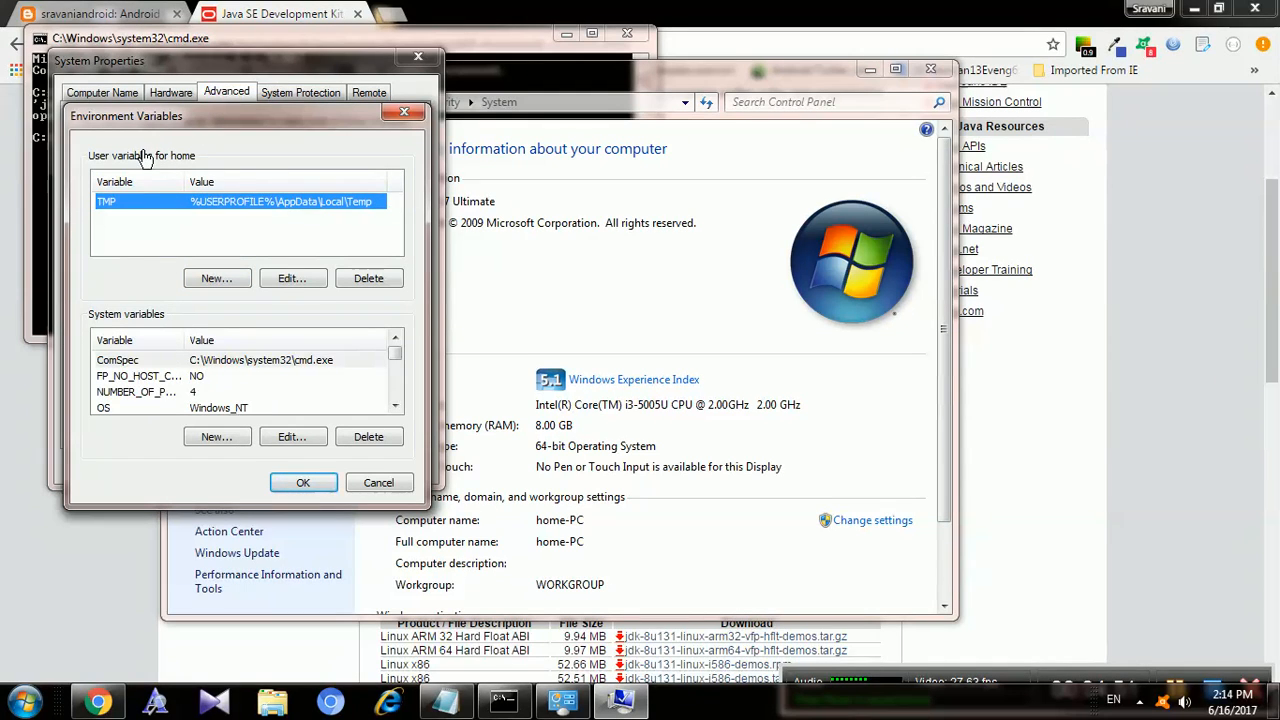
pyautogui.click(213, 280)
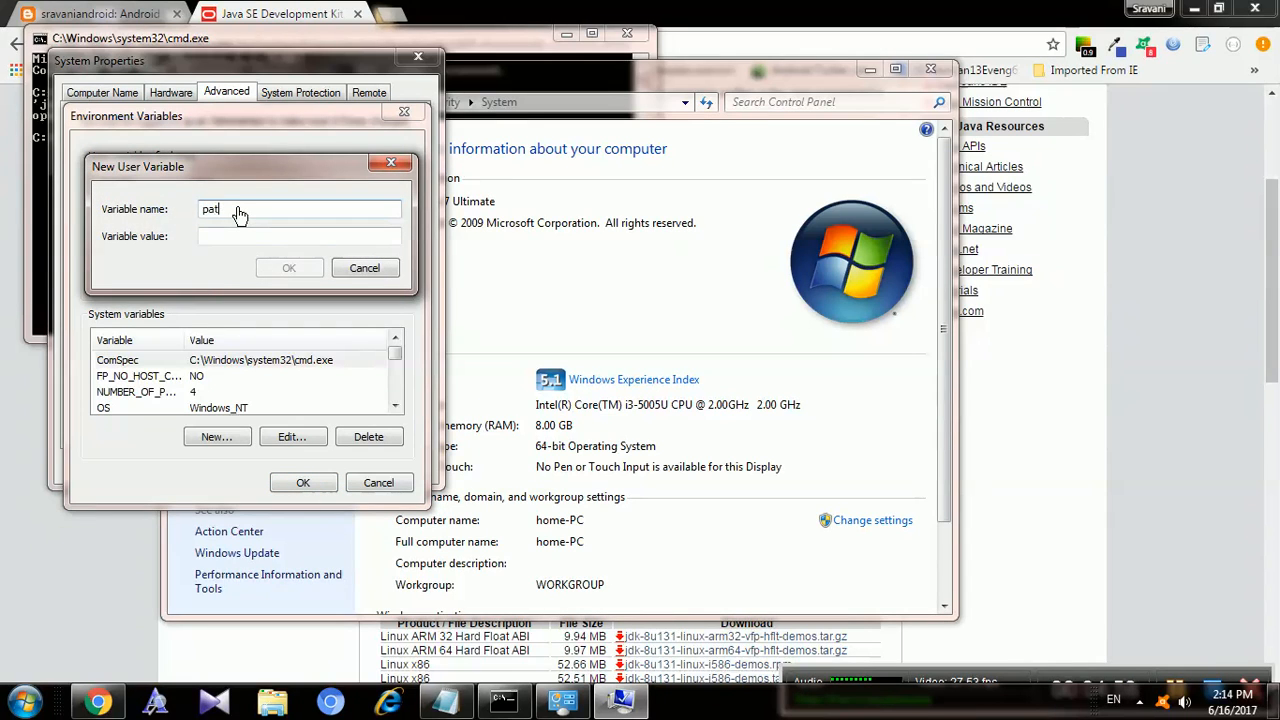
pyautogui.click(213, 241)
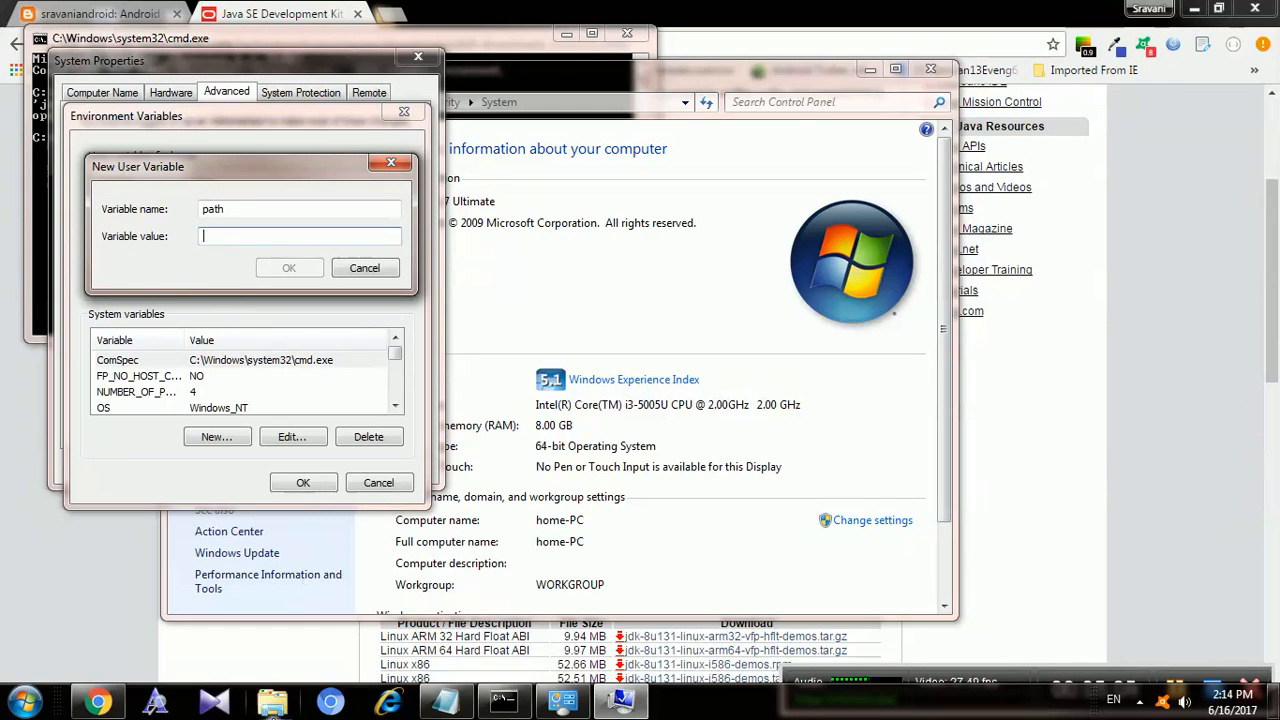
# - Browse to C:\Program Files in Windows Explorer and select the Java folder
pyautogui.click(272, 705)
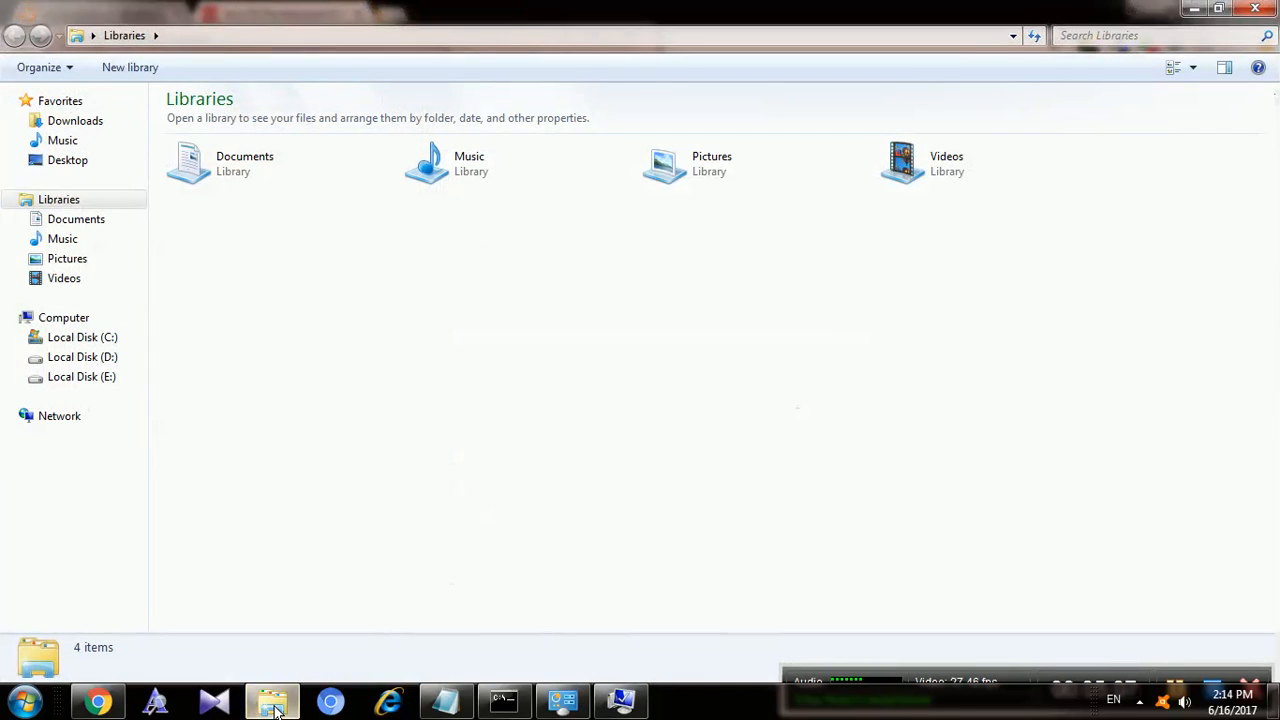
pyautogui.click(72, 342)
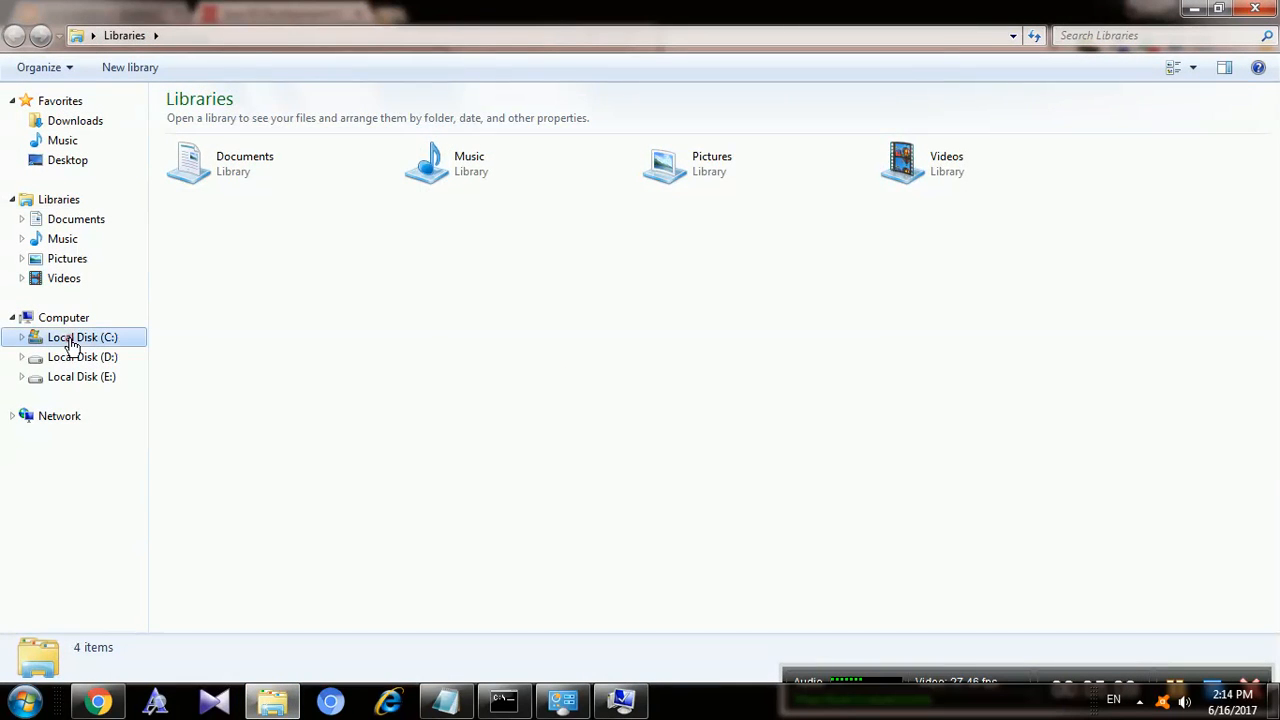
pyautogui.click(211, 281)
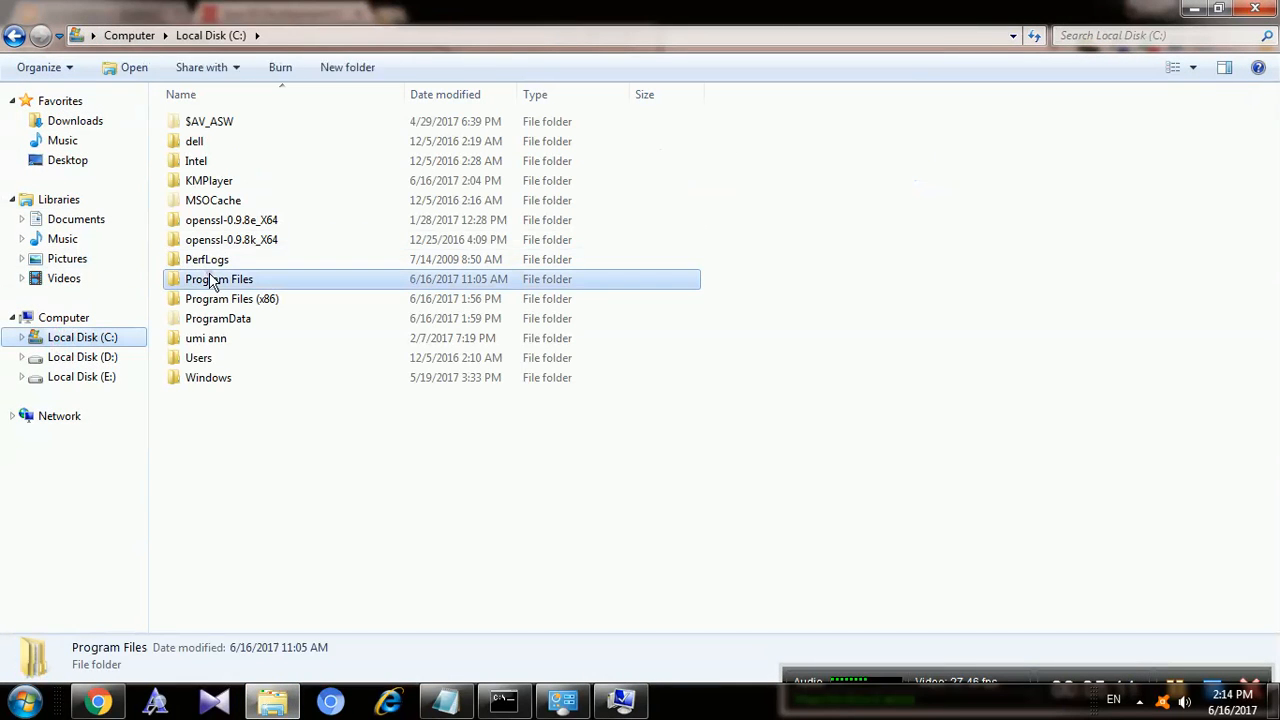
pyautogui.doubleClick(211, 281)
pyautogui.press('Down')
pyautogui.press('Down')
pyautogui.press('Down')
pyautogui.press('Down')
pyautogui.press('Down')
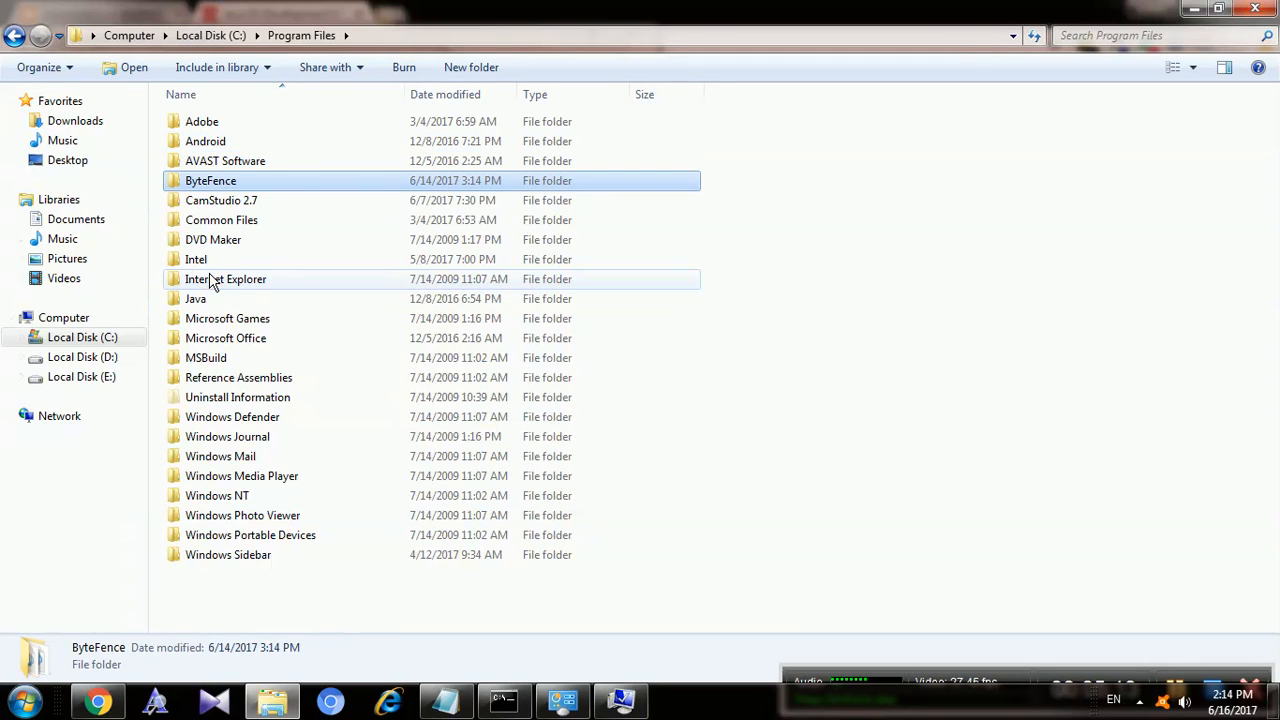
pyautogui.press('Down')
pyautogui.press('Down')
pyautogui.press('Down')
pyautogui.press('Down')
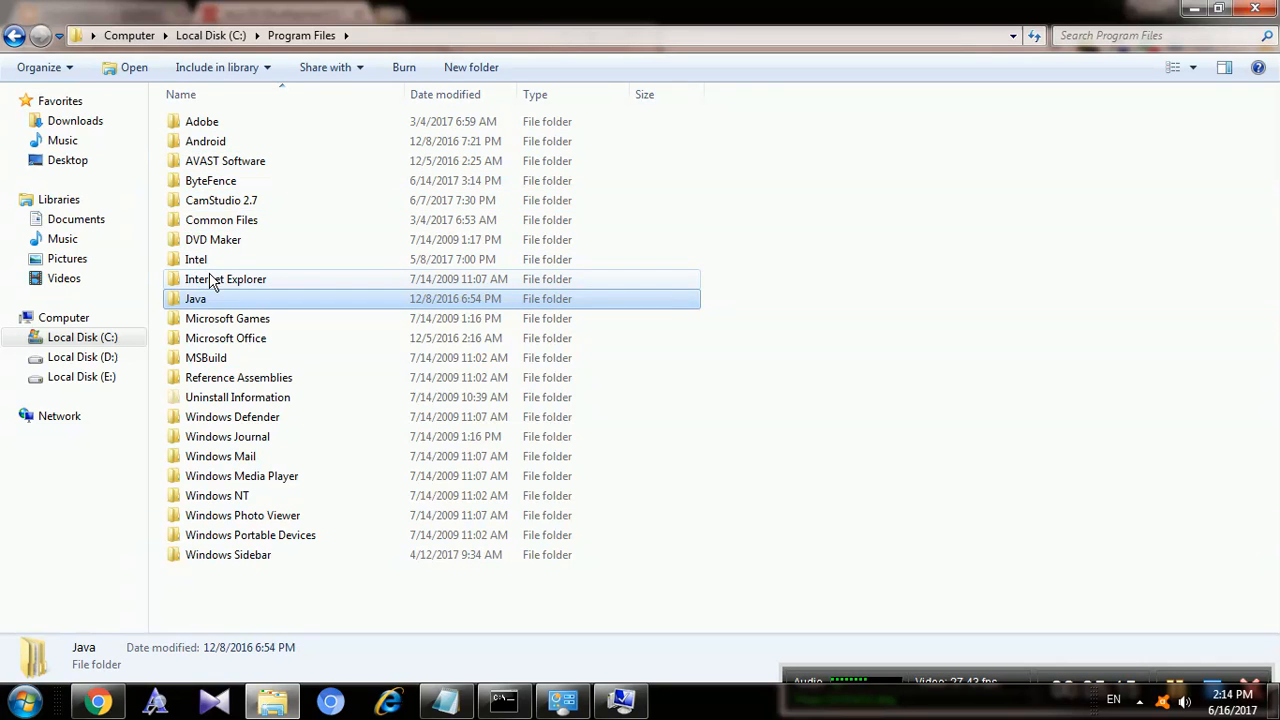
# - Open the bin folder of jdk1.8.0_111 inside the Java folder
pyautogui.press('Return')
pyautogui.press('Down')
pyautogui.press('Return')
pyautogui.press('Down')
pyautogui.press('Up')
pyautogui.press('Return')
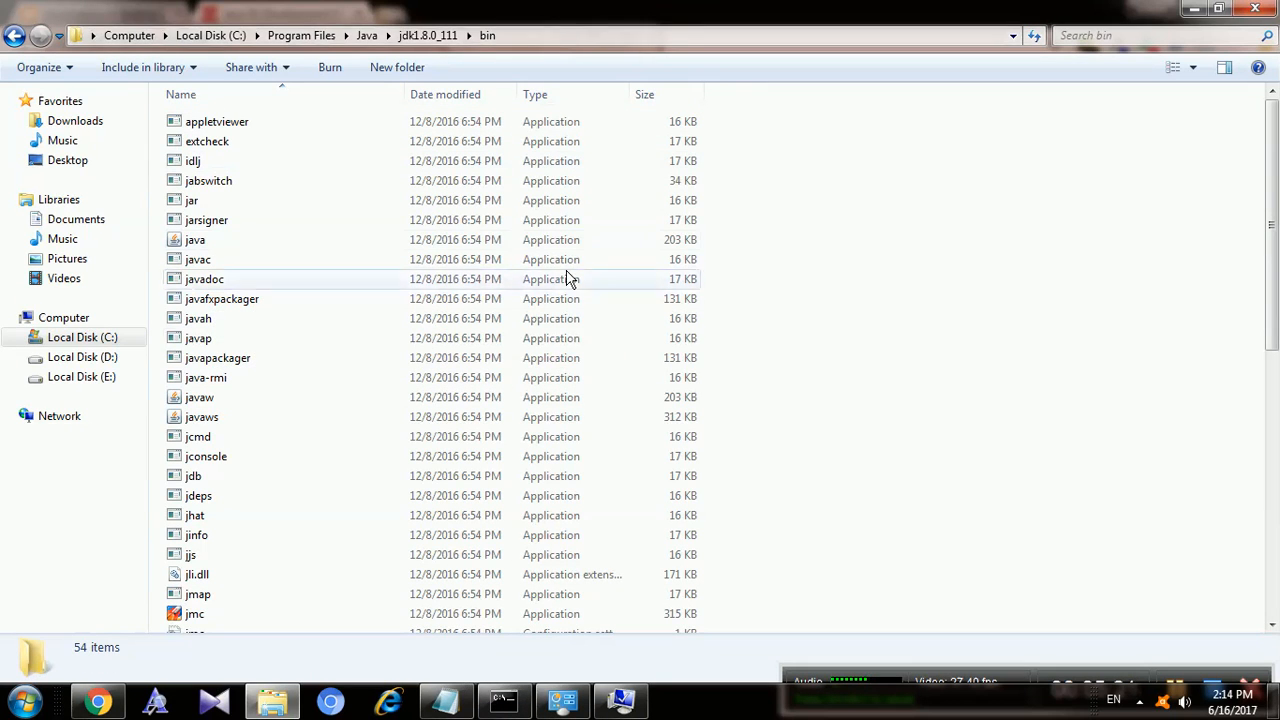
# - Copy the bin folder's path and set the path user variable to C:\Program Files\Java\jdk1.8.0_111\bin
pyautogui.click(575, 38)
pyautogui.hotkey('ctrl', 'c')
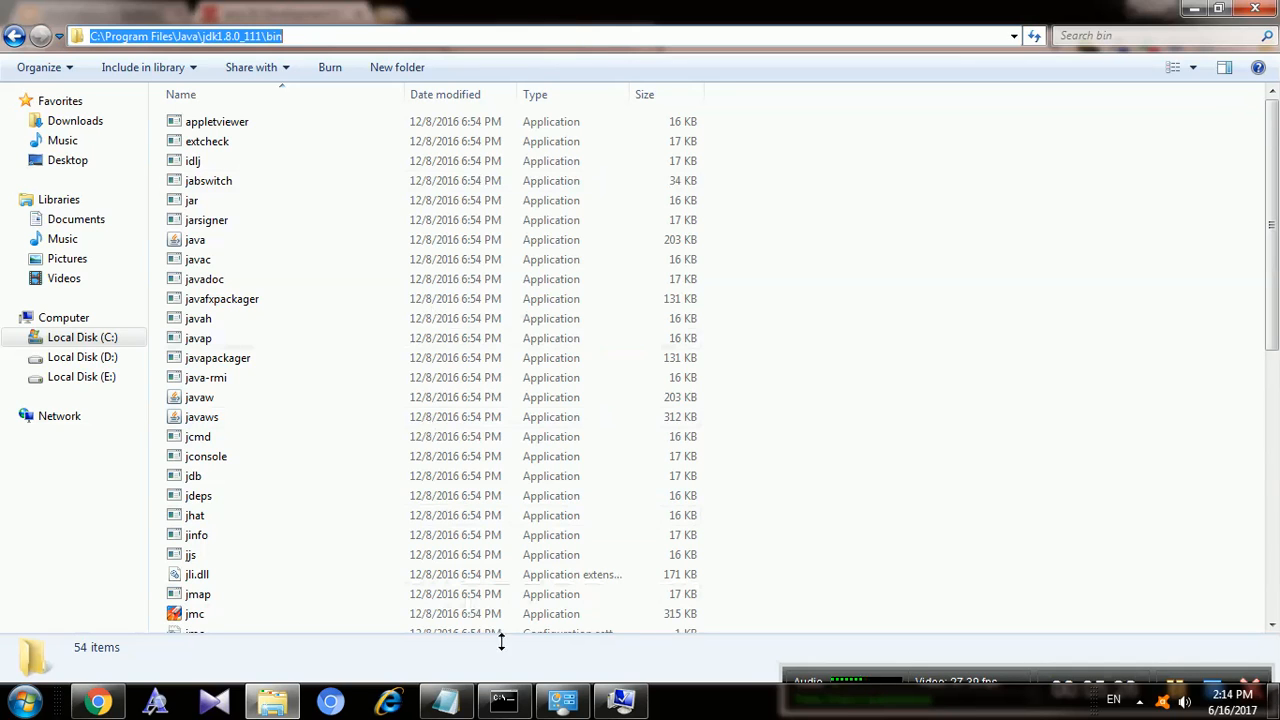
pyautogui.click(620, 700)
pyautogui.click(283, 237)
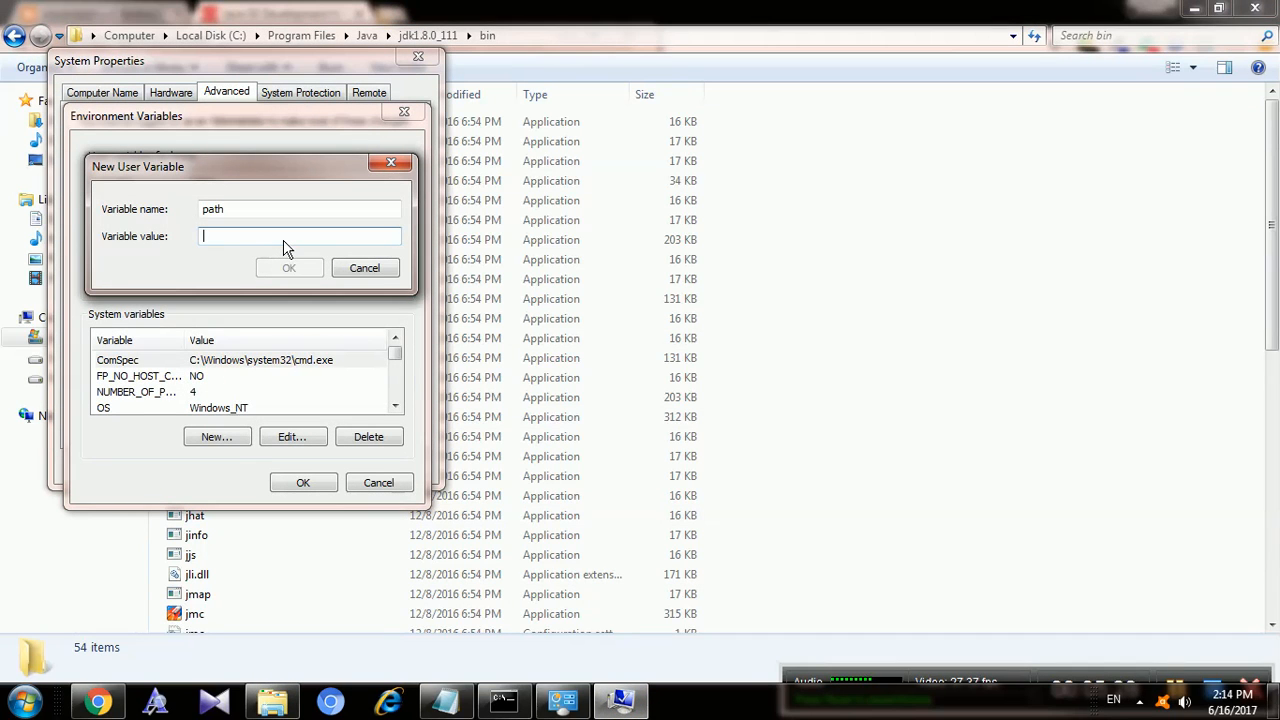
pyautogui.hotkey('ctrl', 'v')
pyautogui.click(288, 267)
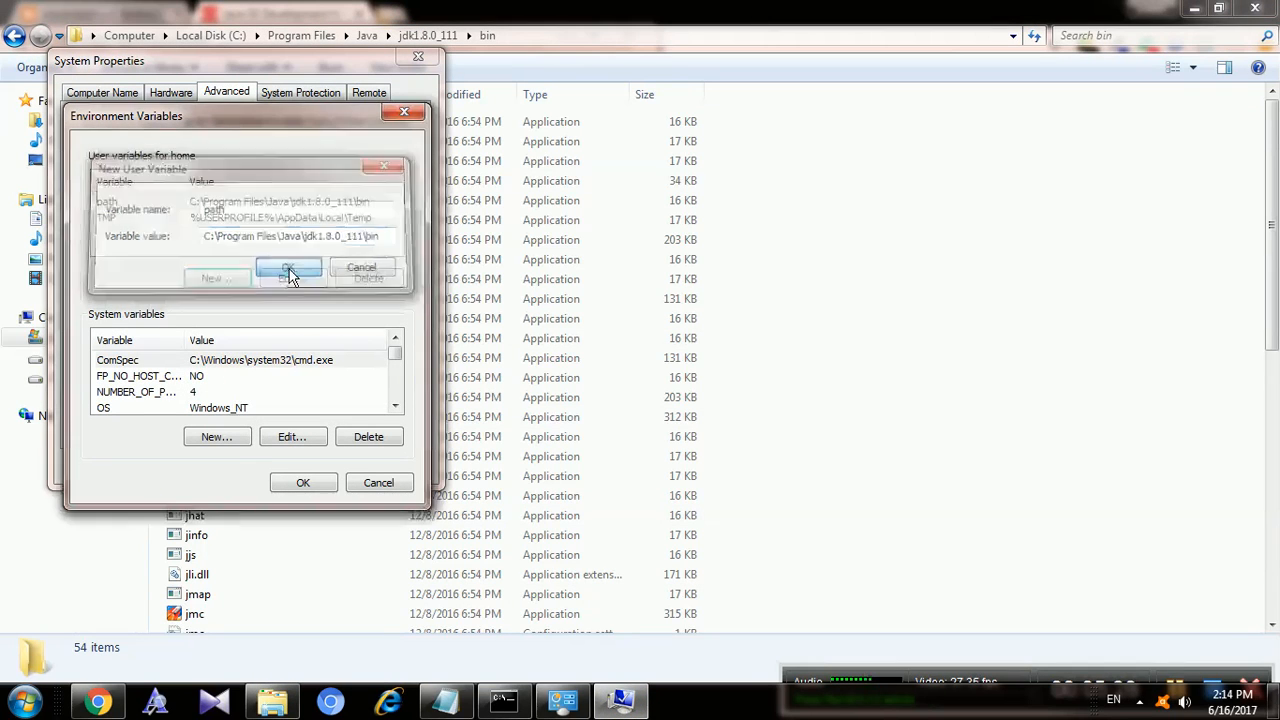
# - Save the environment variable changes, accept the system properties, and close the Control Panel window
pyautogui.click(306, 490)
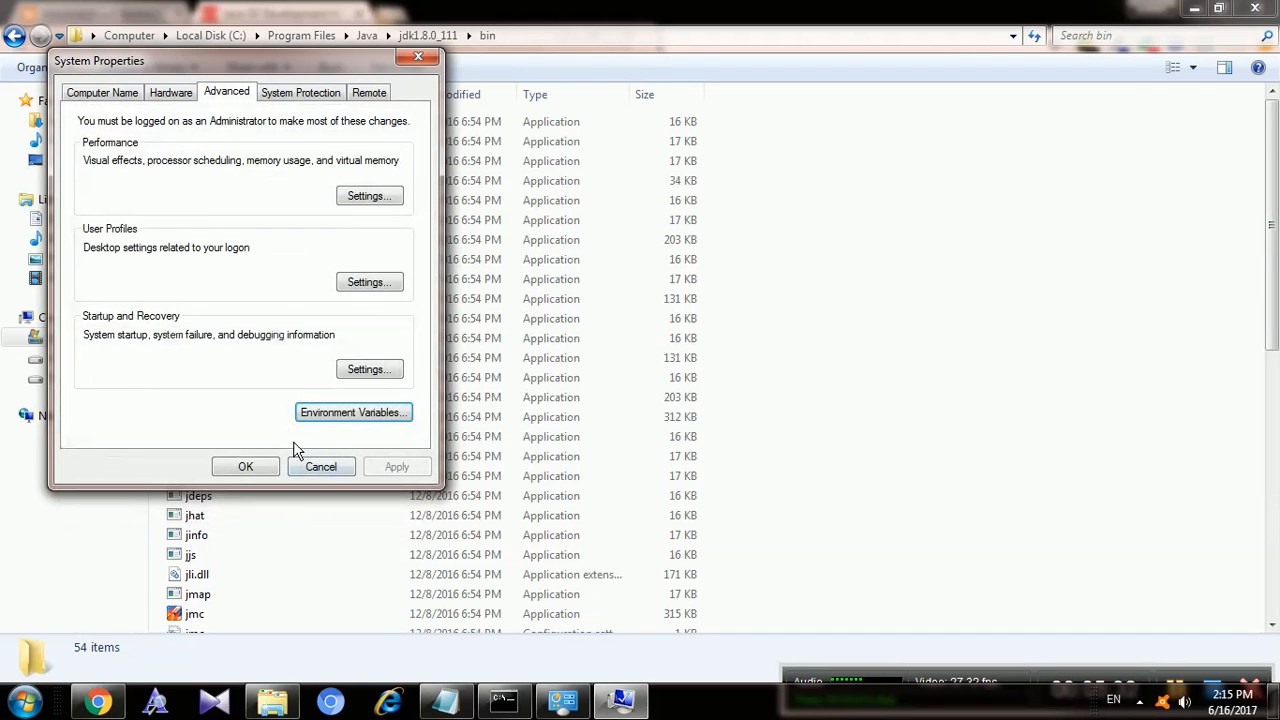
pyautogui.click(245, 472)
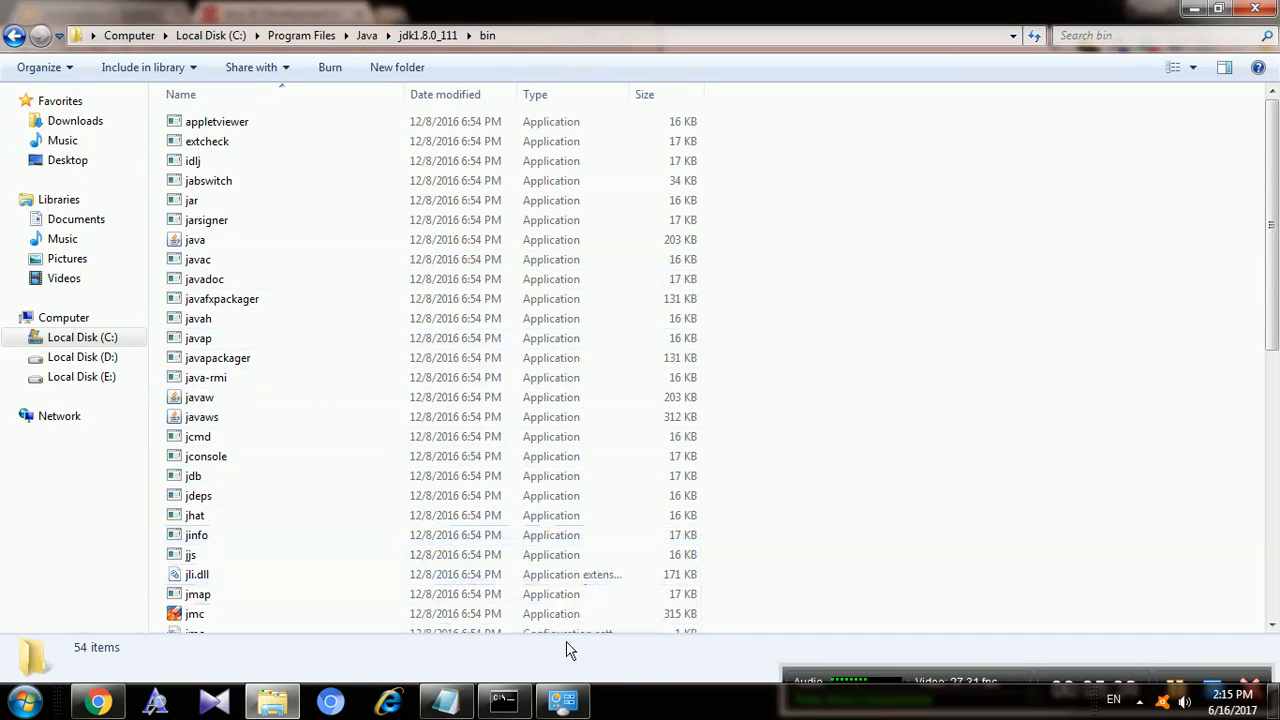
pyautogui.rightClick(585, 708)
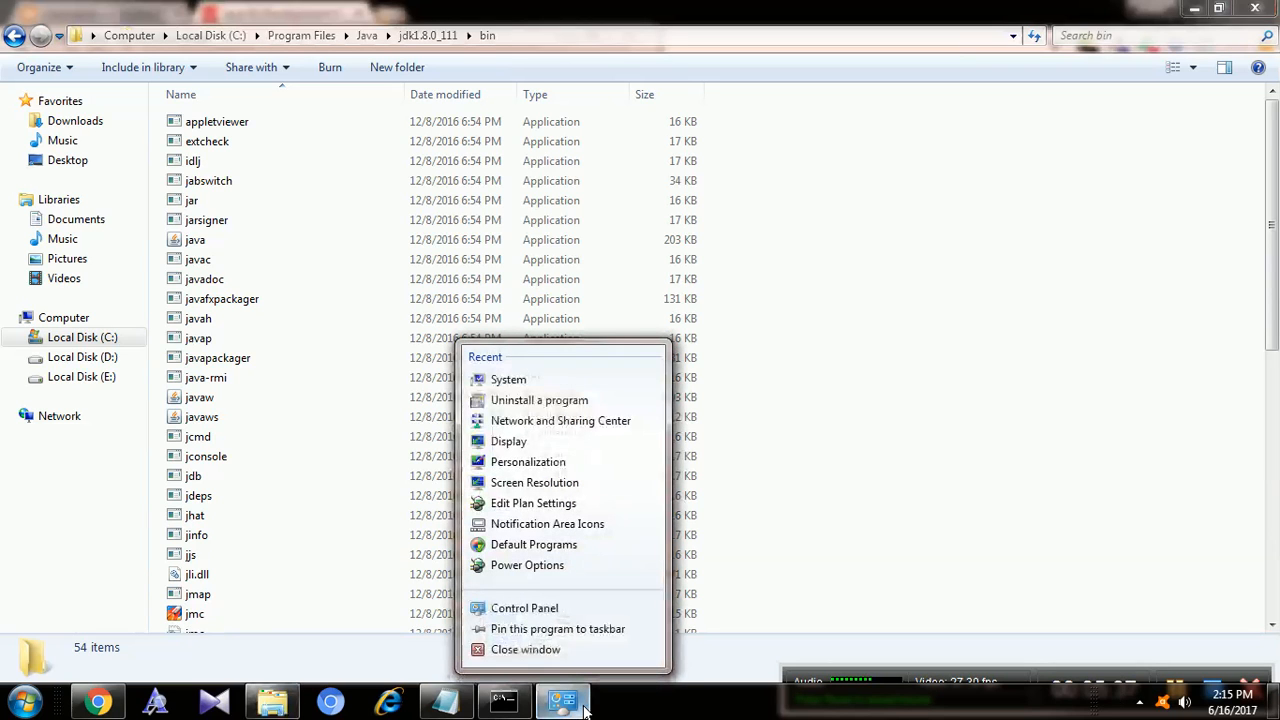
pyautogui.click(557, 657)
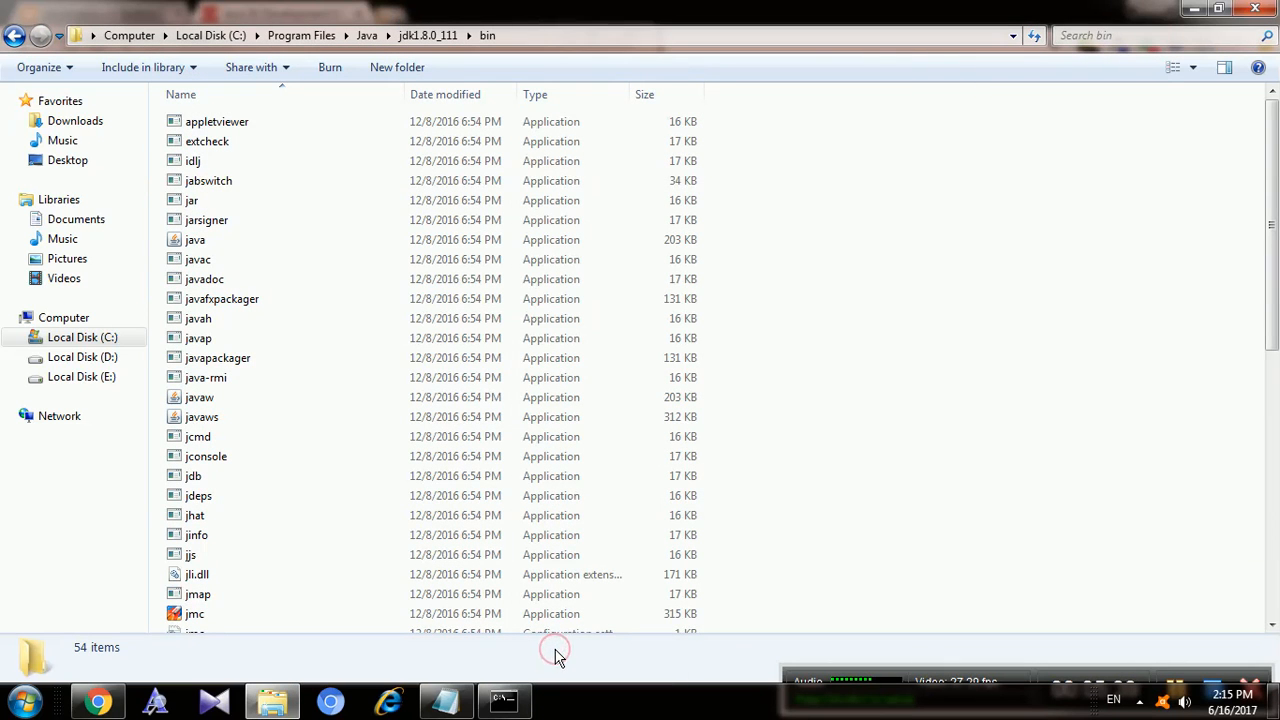
# - Replace the old command prompt with a new one, run javac in it and look through the output
pyautogui.click(510, 708)
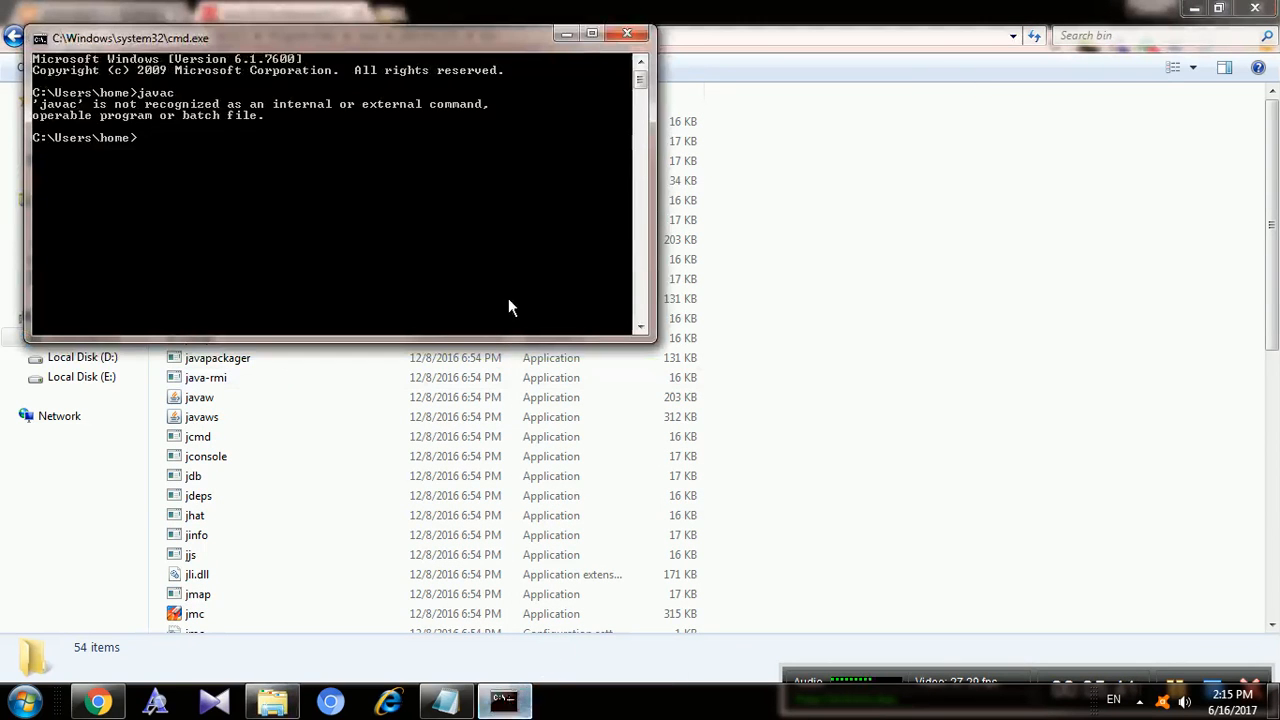
pyautogui.click(633, 33)
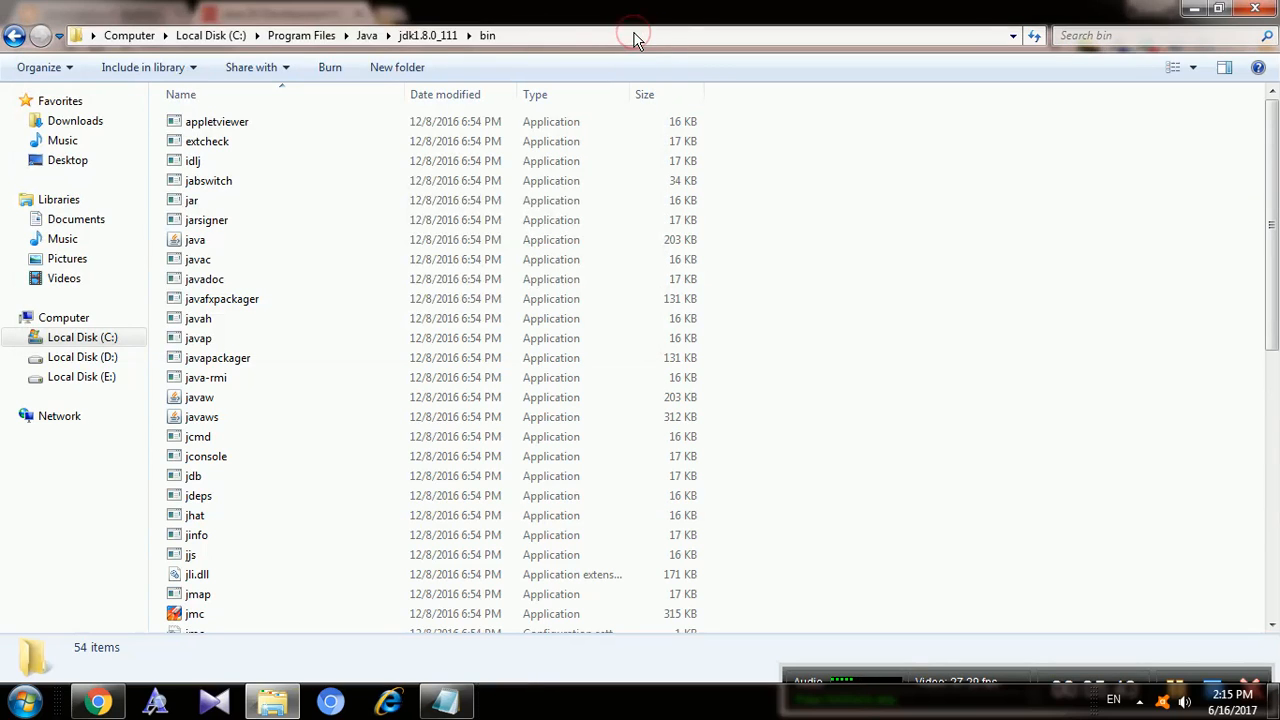
pyautogui.press('super+r')
pyautogui.press('Return')
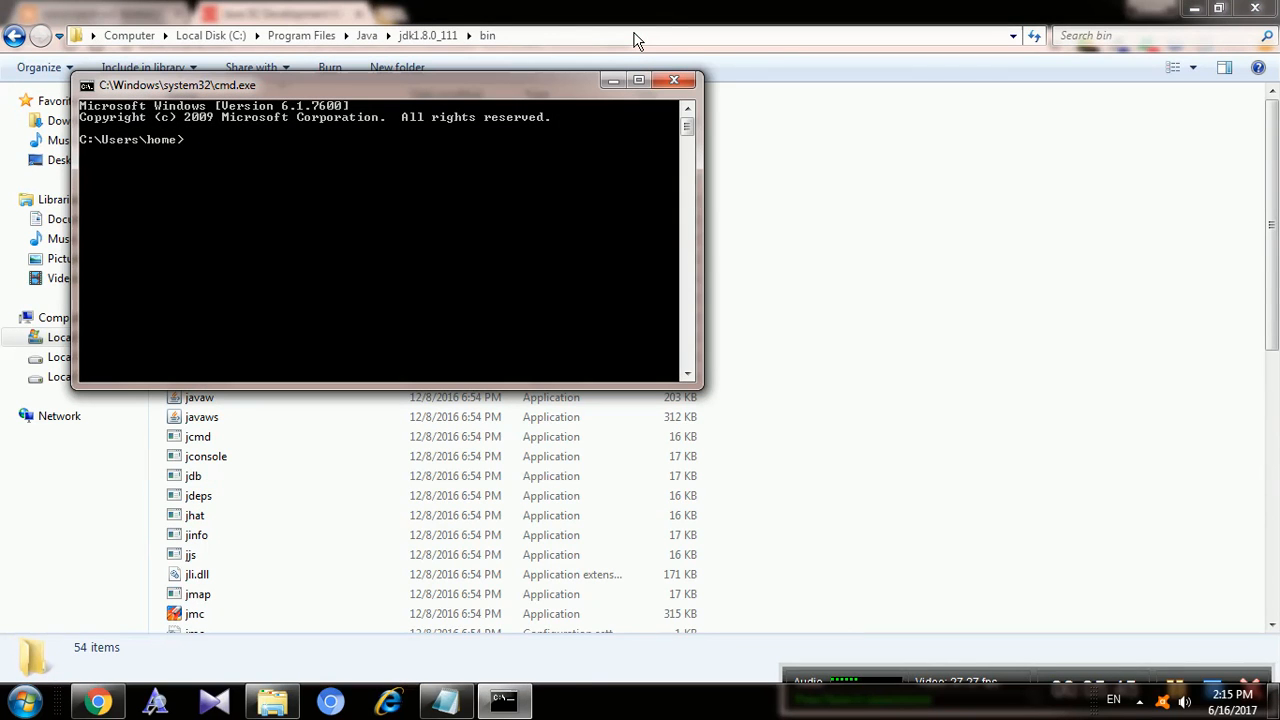
pyautogui.write('javac')
pyautogui.press('Return')
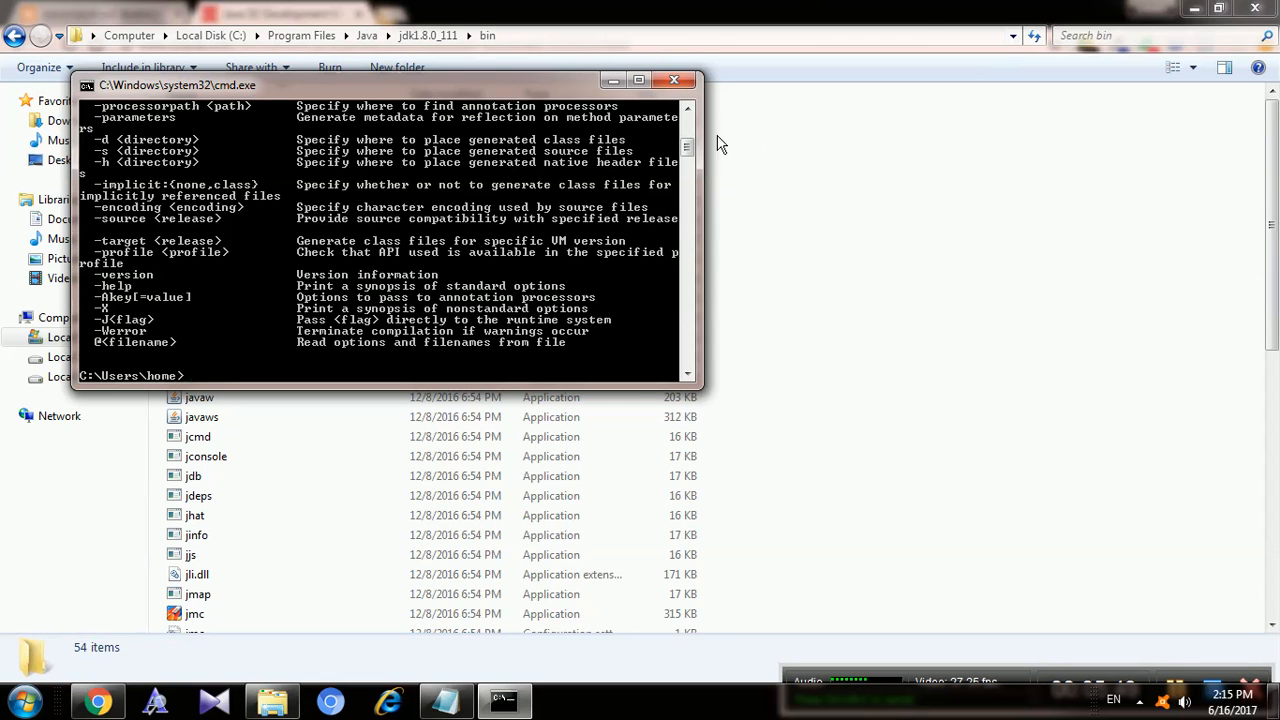
pyautogui.moveTo(686, 150); pyautogui.dragTo(687, 128)
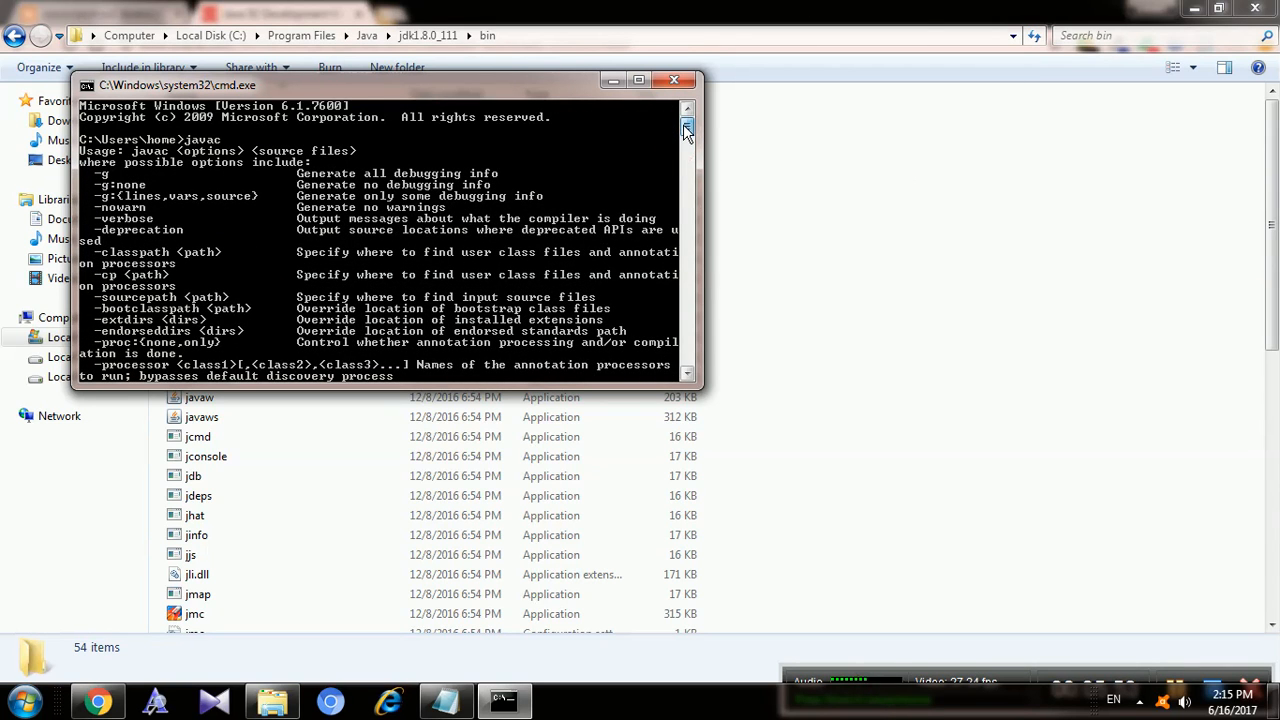
pyautogui.moveTo(683, 124); pyautogui.dragTo(687, 173)
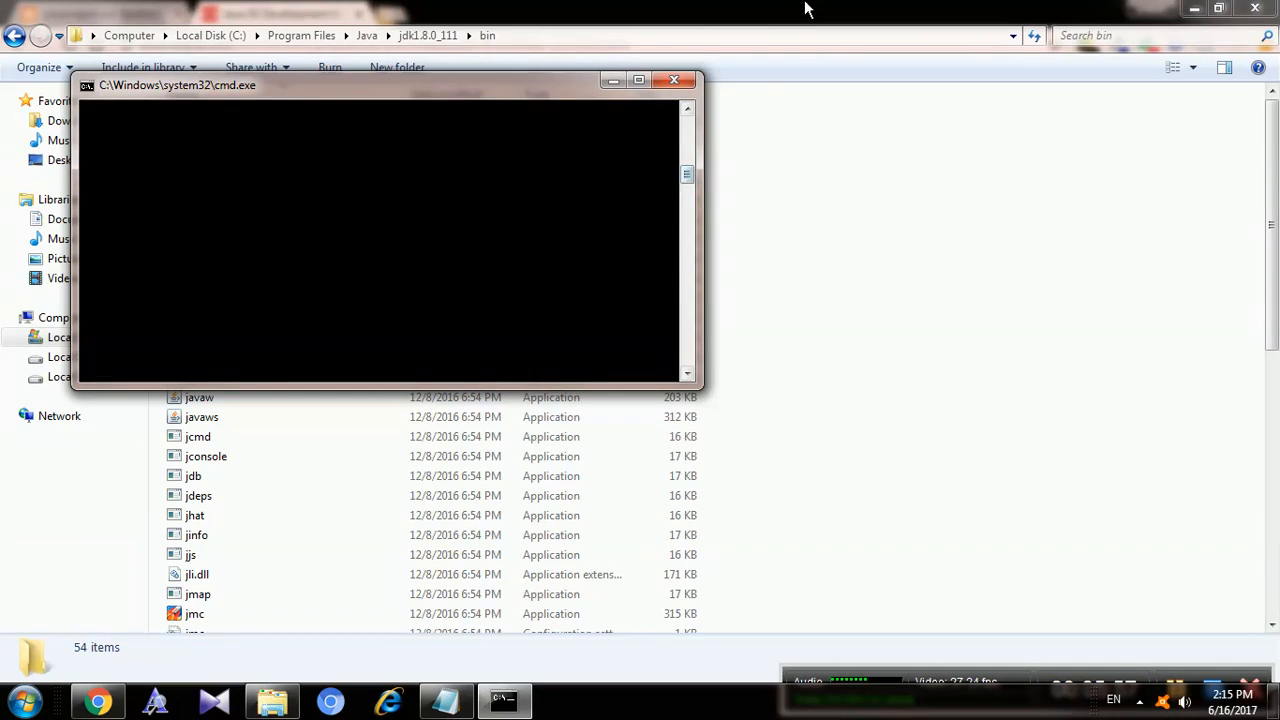
pyautogui.moveTo(686, 176); pyautogui.dragTo(686, 131)
pyautogui.click(797, 306)
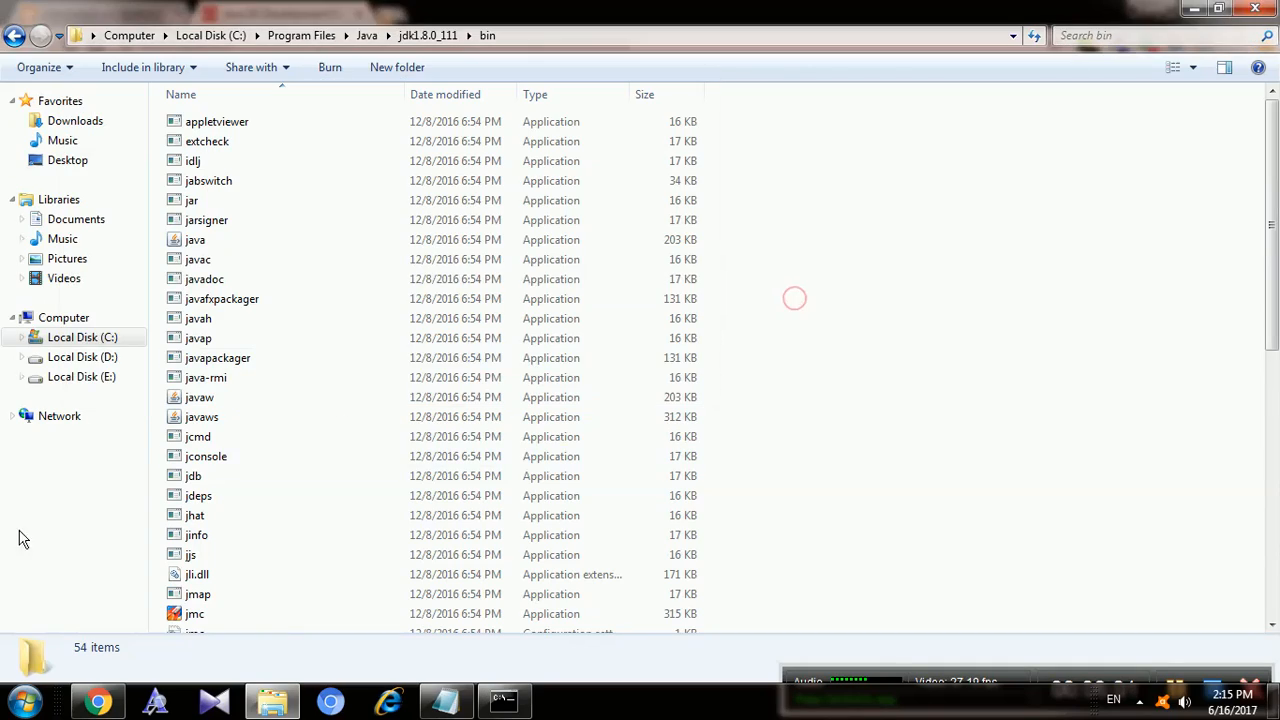
# - Switch to Chrome and open the Android Studio download page linked in the blog's installation article in a new tab
pyautogui.click(97, 703)
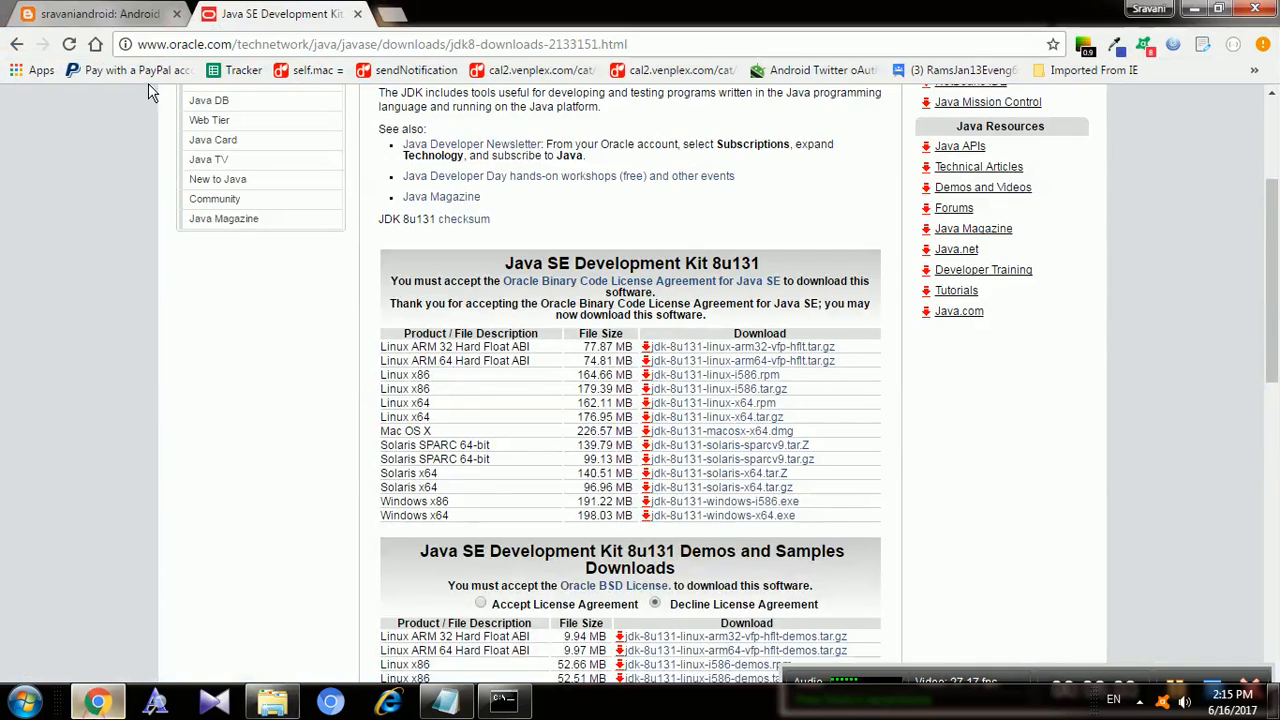
pyautogui.click(100, 13)
pyautogui.moveTo(1270, 120); pyautogui.dragTo(1270, 180)
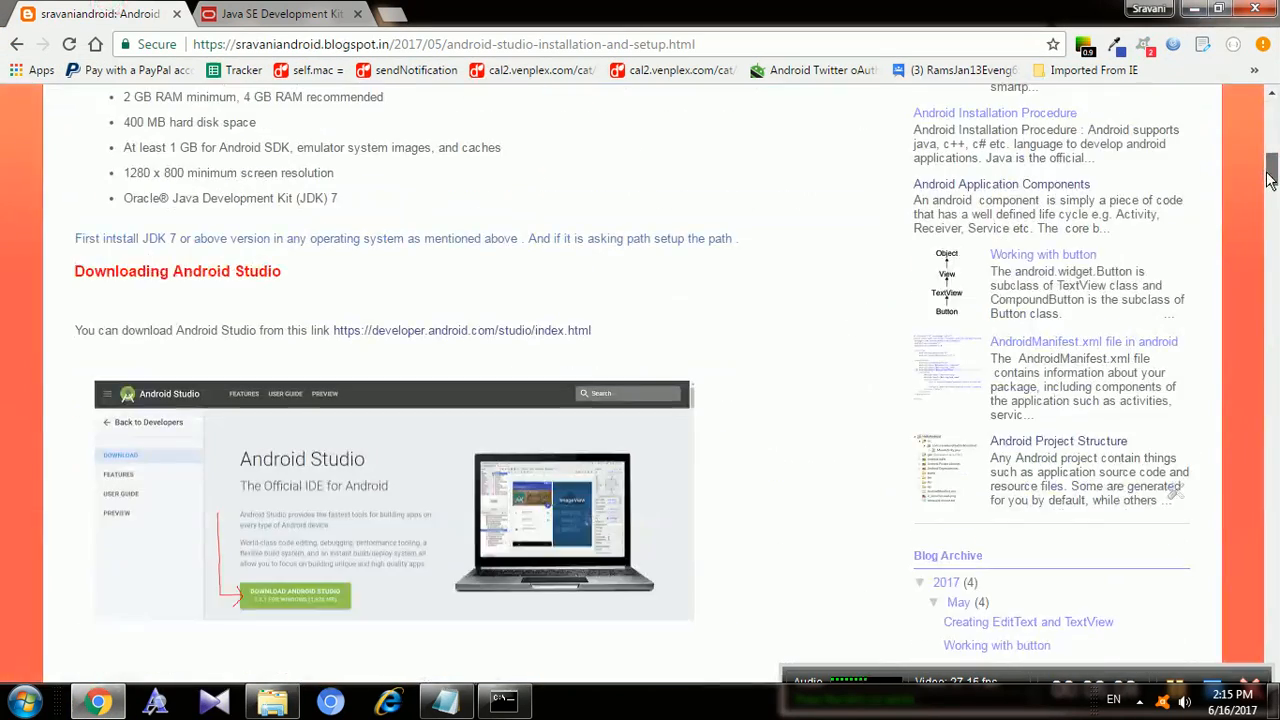
pyautogui.rightClick(399, 332)
pyautogui.click(441, 341)
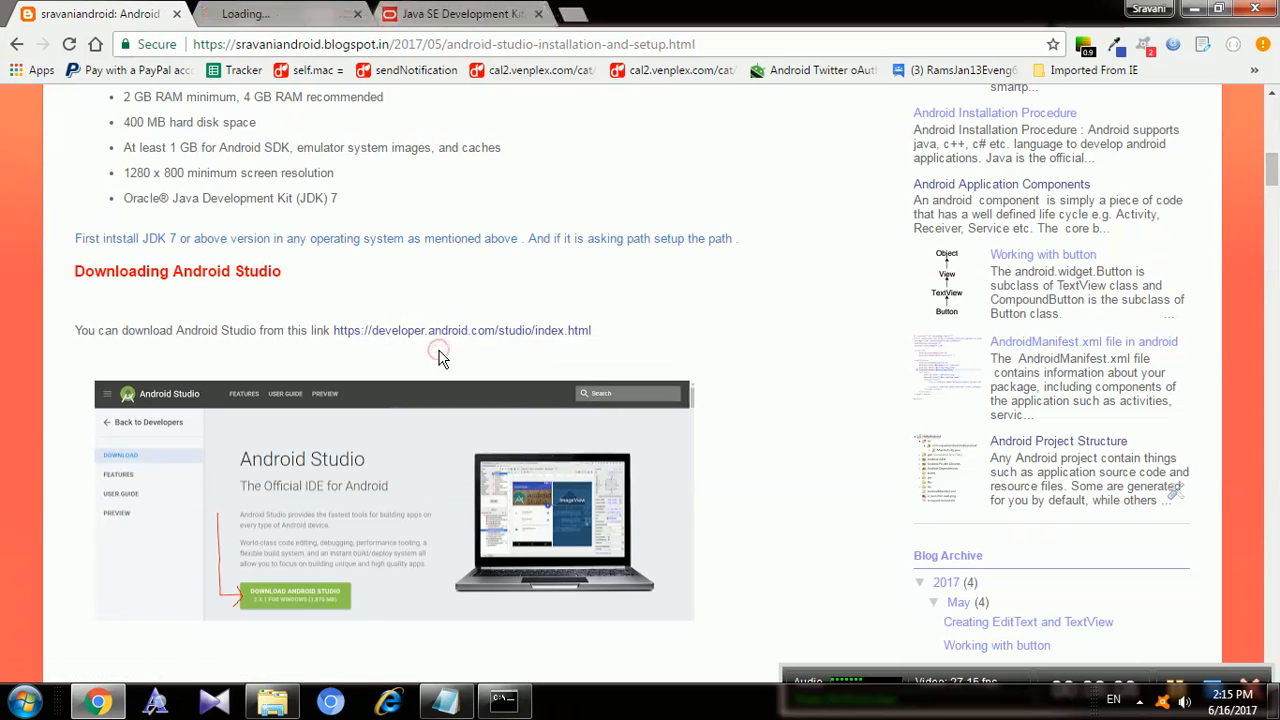
pyautogui.click(255, 10)
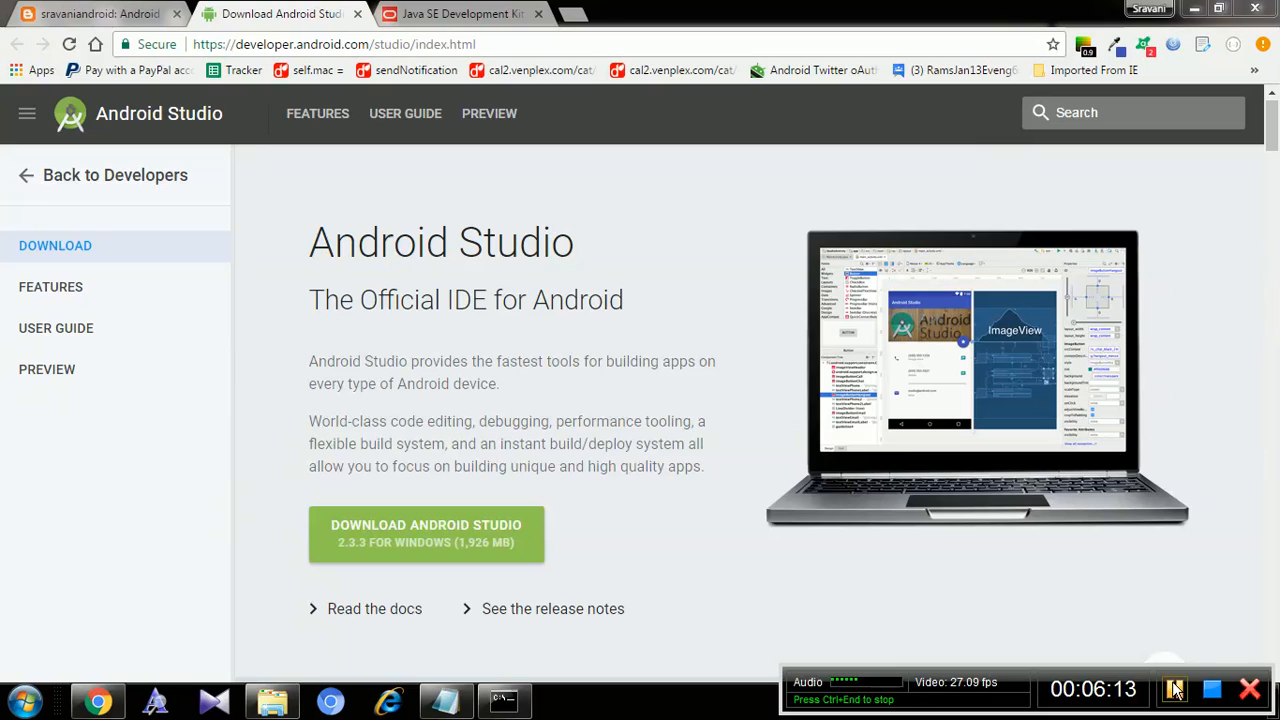
pyautogui.click(1175, 690)
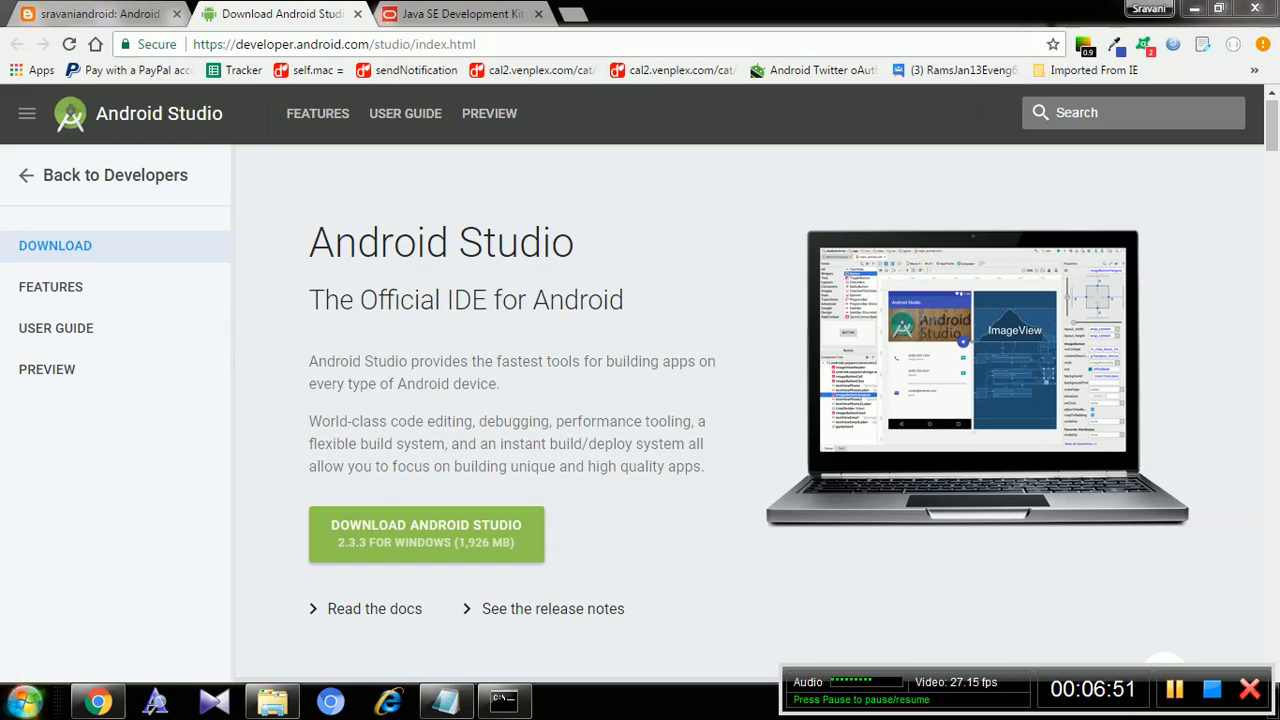
# - Launch the installed Android Studio and clear the other windows to show the desktop
pyautogui.click(24, 700)
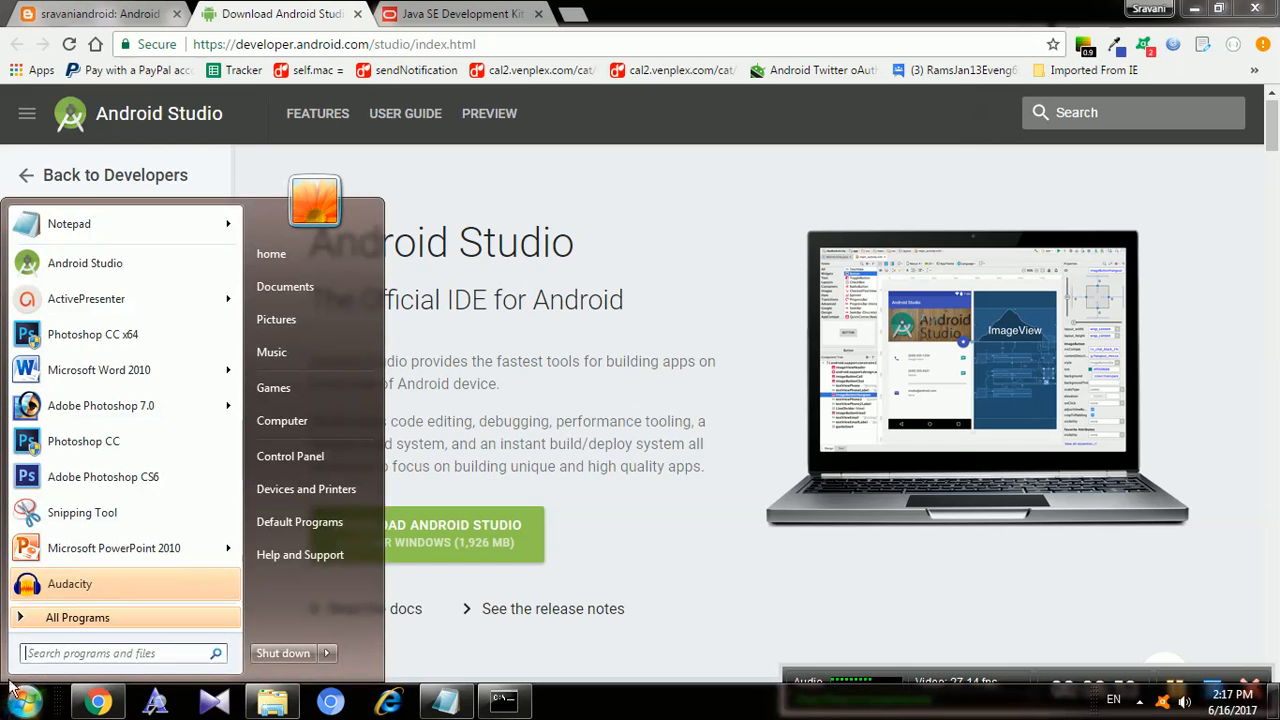
pyautogui.click(146, 265)
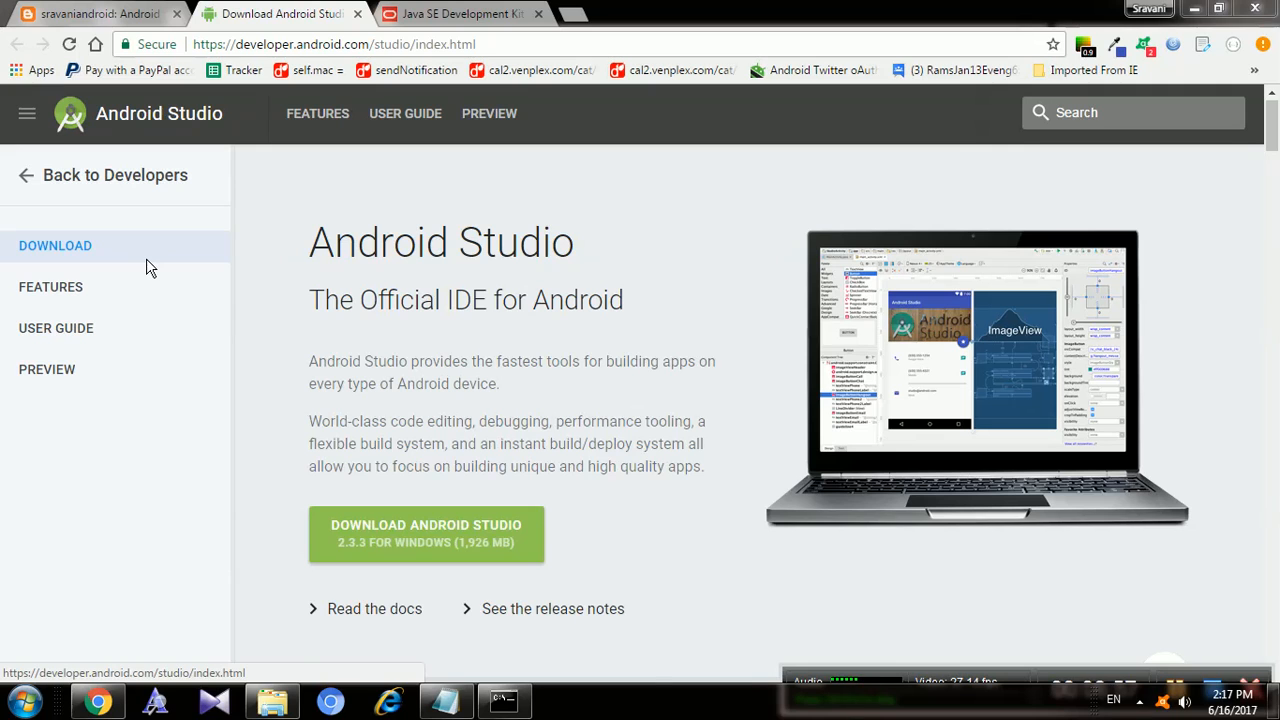
pyautogui.press('super+d')
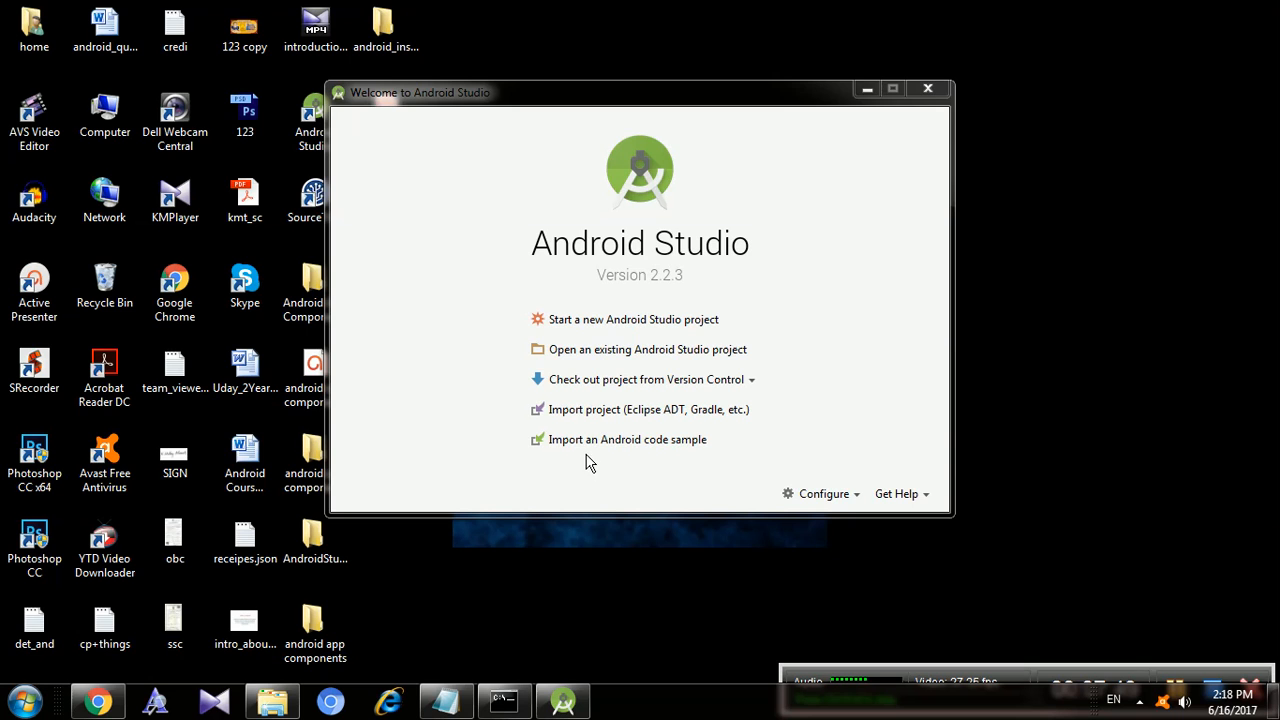
# - Browse the Android code samples for import, preview Autofill Framework and Downloadable Fonts, and leave without importing any
pyautogui.click(616, 445)
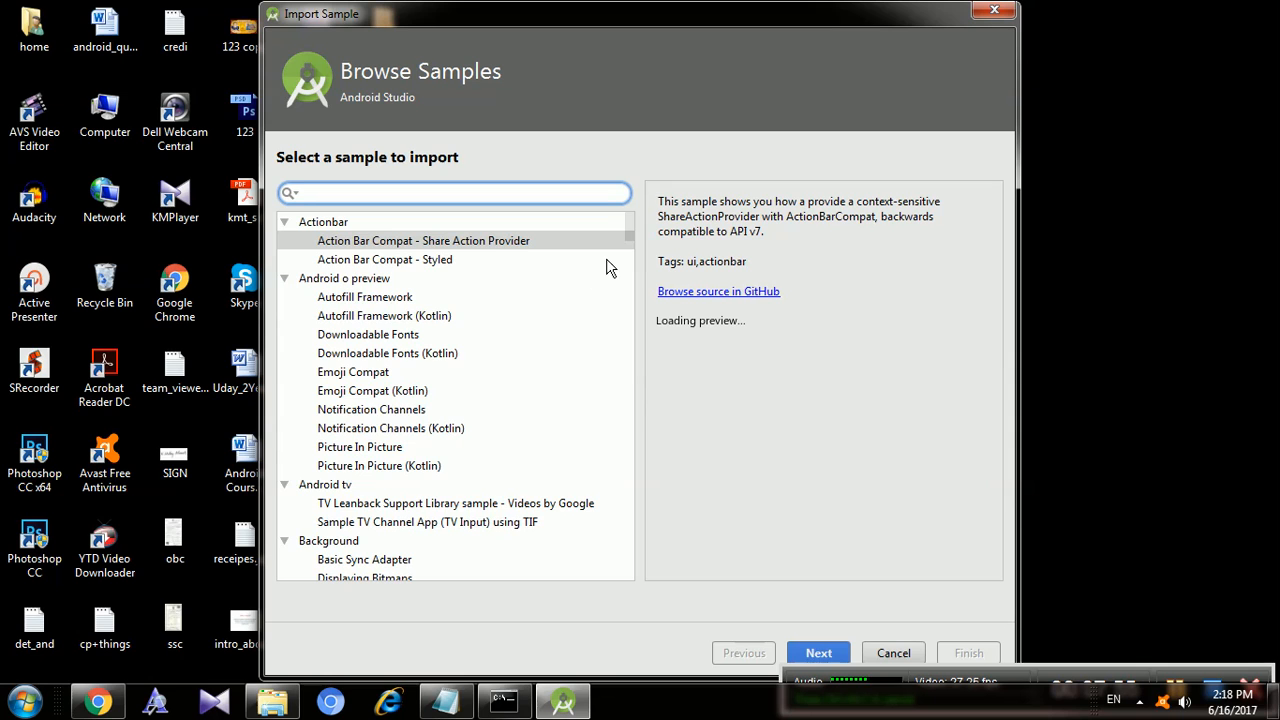
pyautogui.scroll(-5, 622, 230)
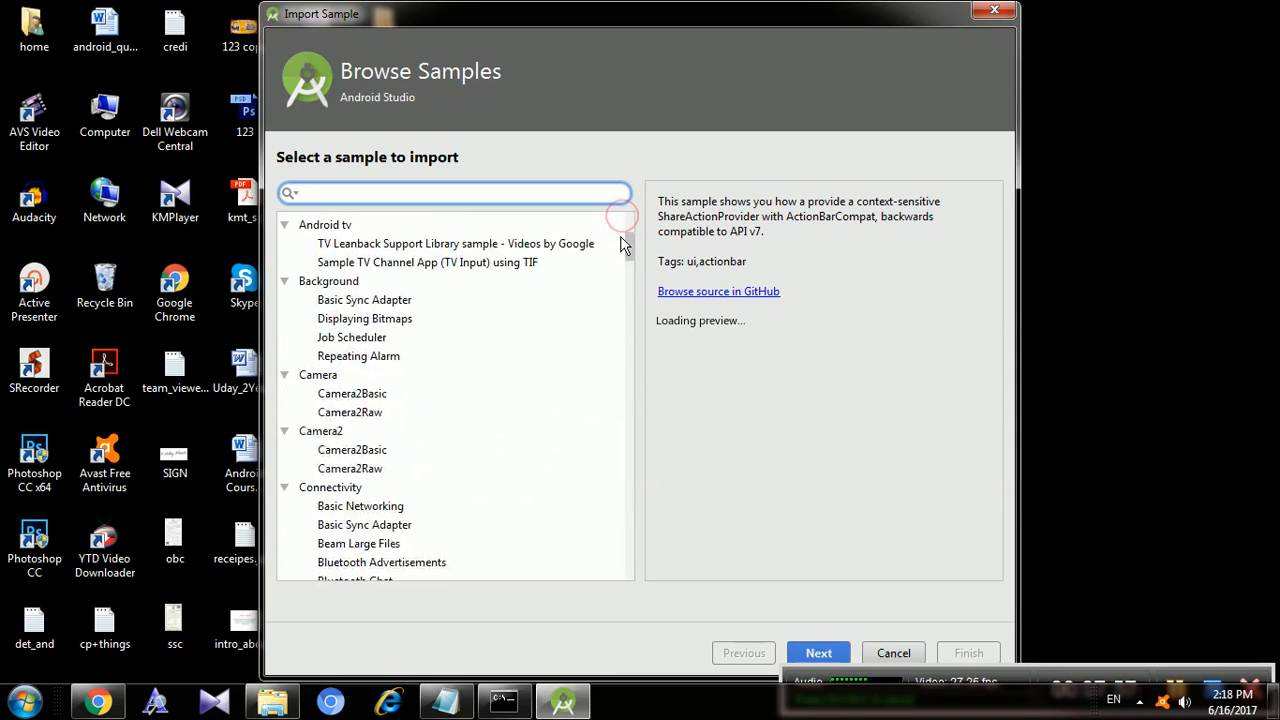
pyautogui.moveTo(621, 244); pyautogui.dragTo(613, 209)
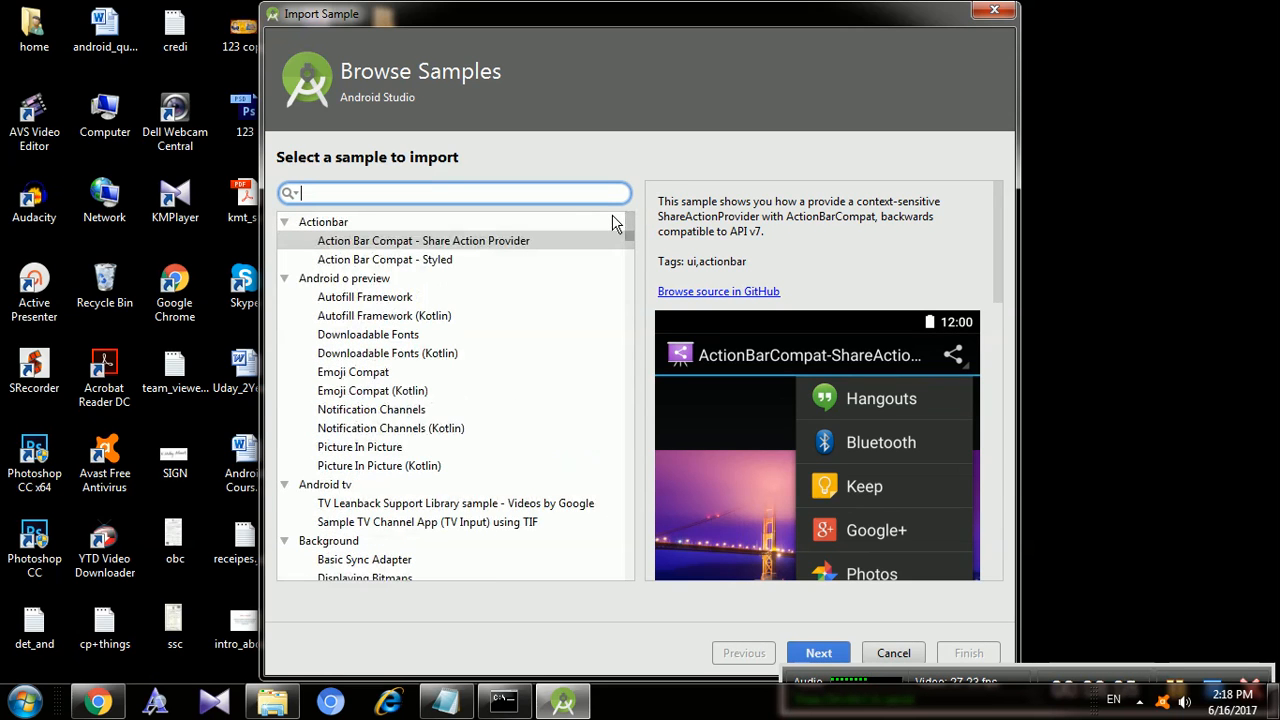
pyautogui.click(392, 290)
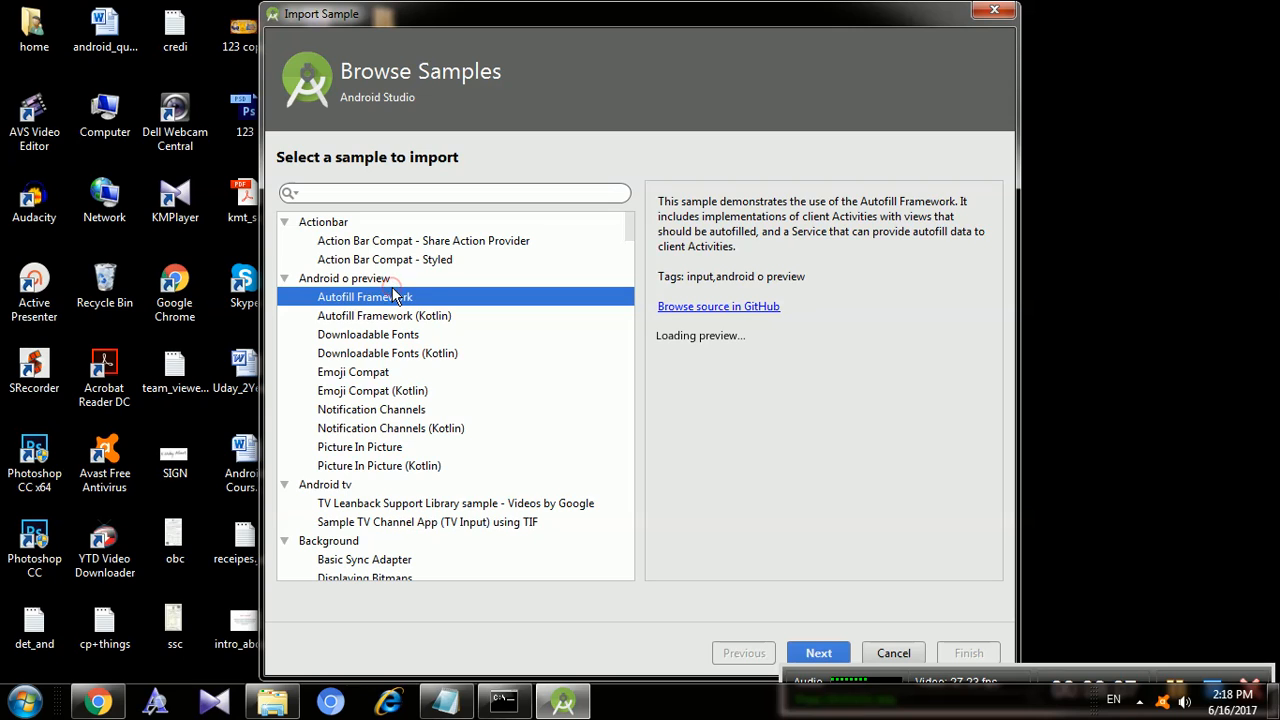
pyautogui.click(387, 280)
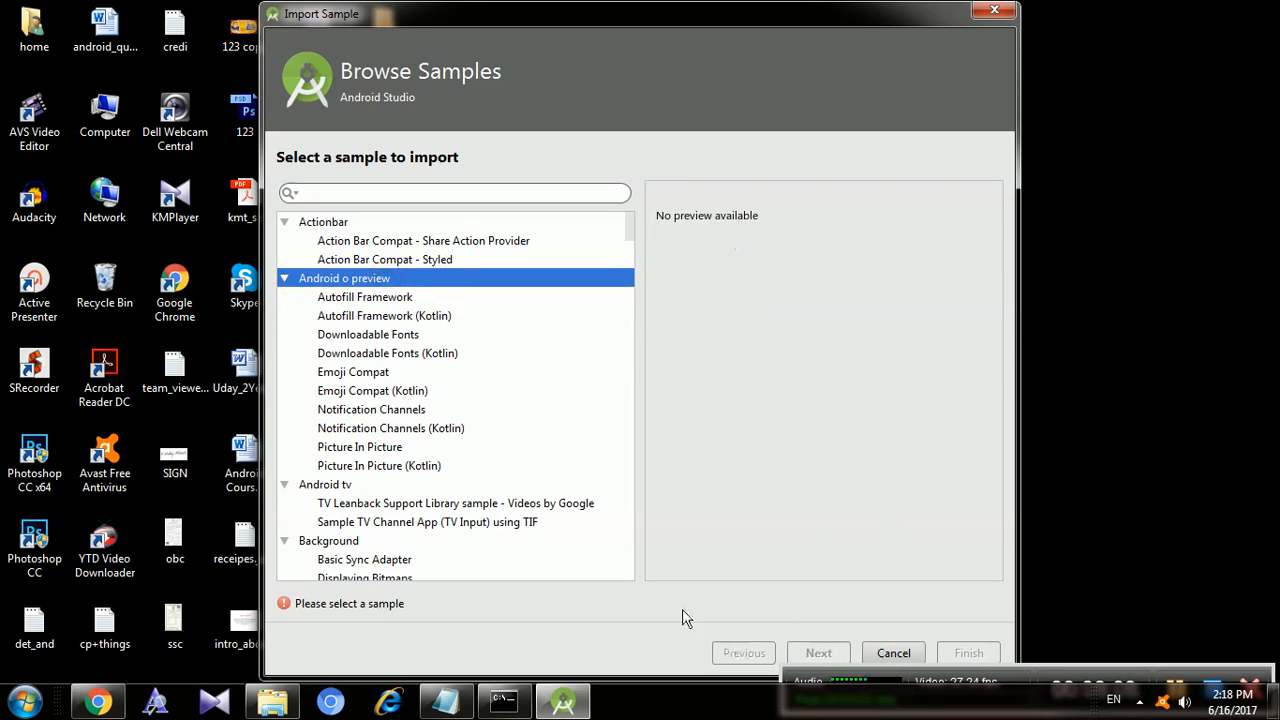
pyautogui.click(334, 339)
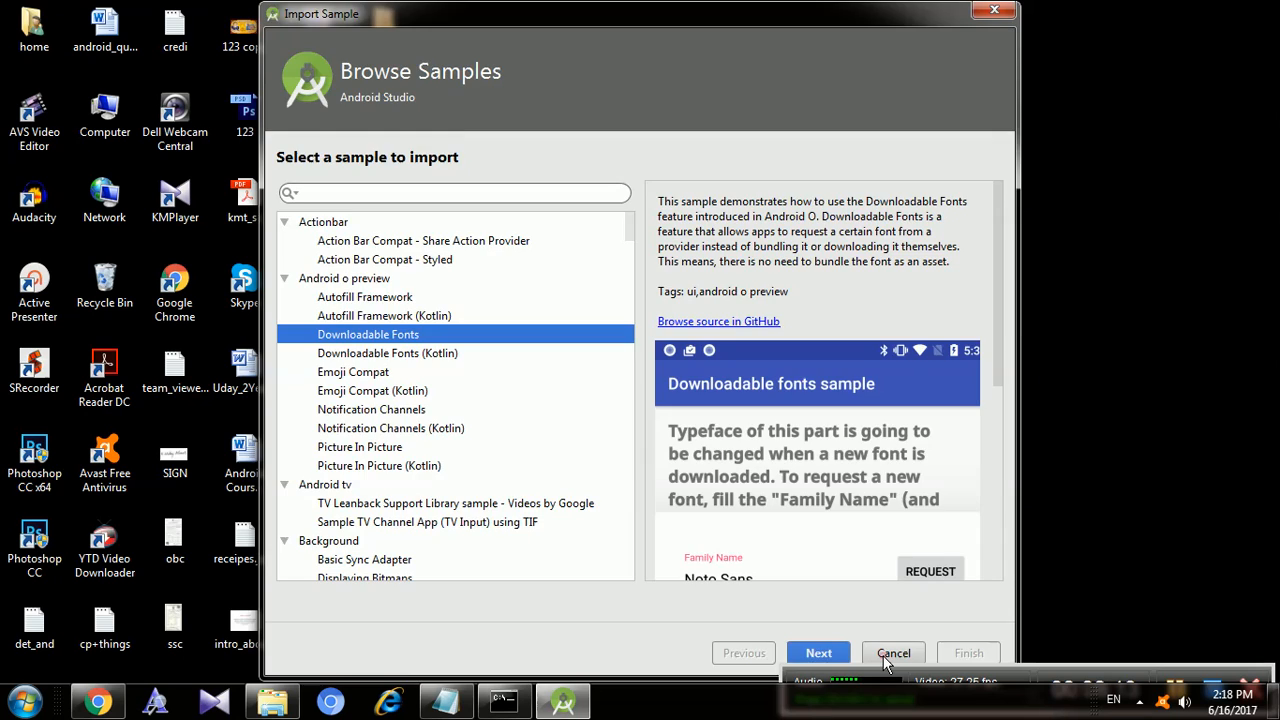
pyautogui.click(883, 655)
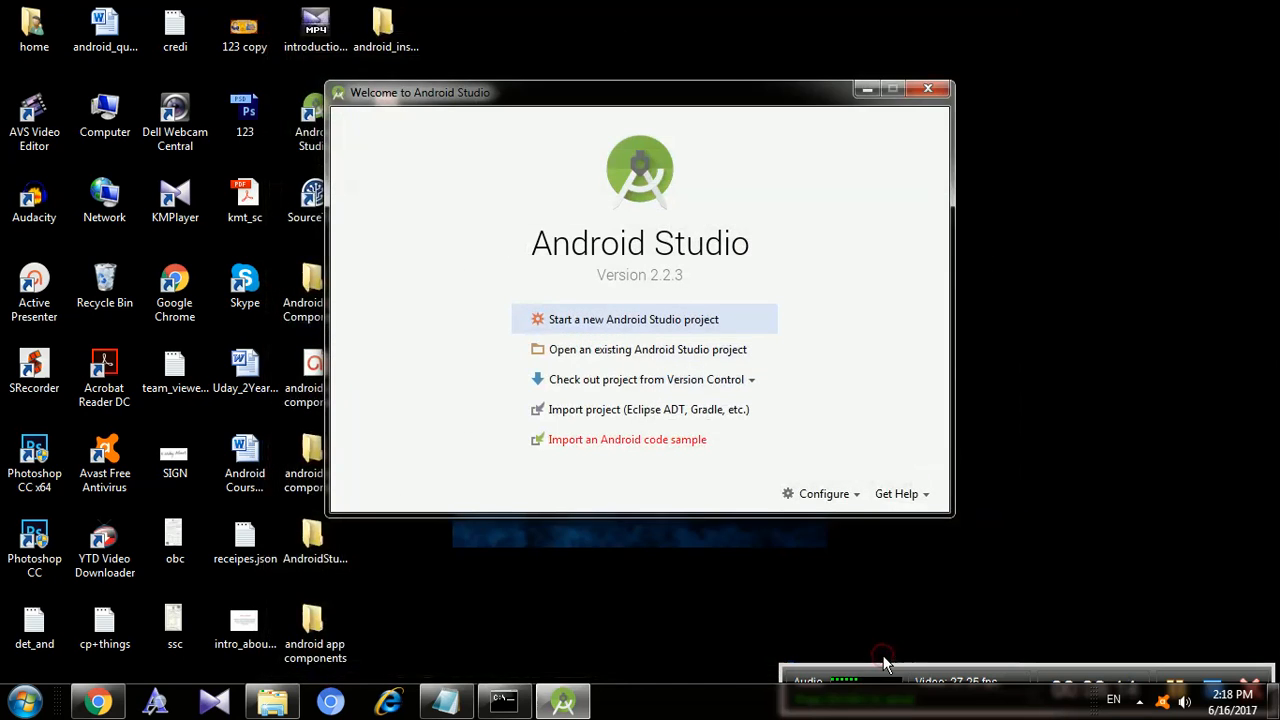
# - Start a new Android Studio project and set its application name to FirstApplication
pyautogui.click(612, 317)
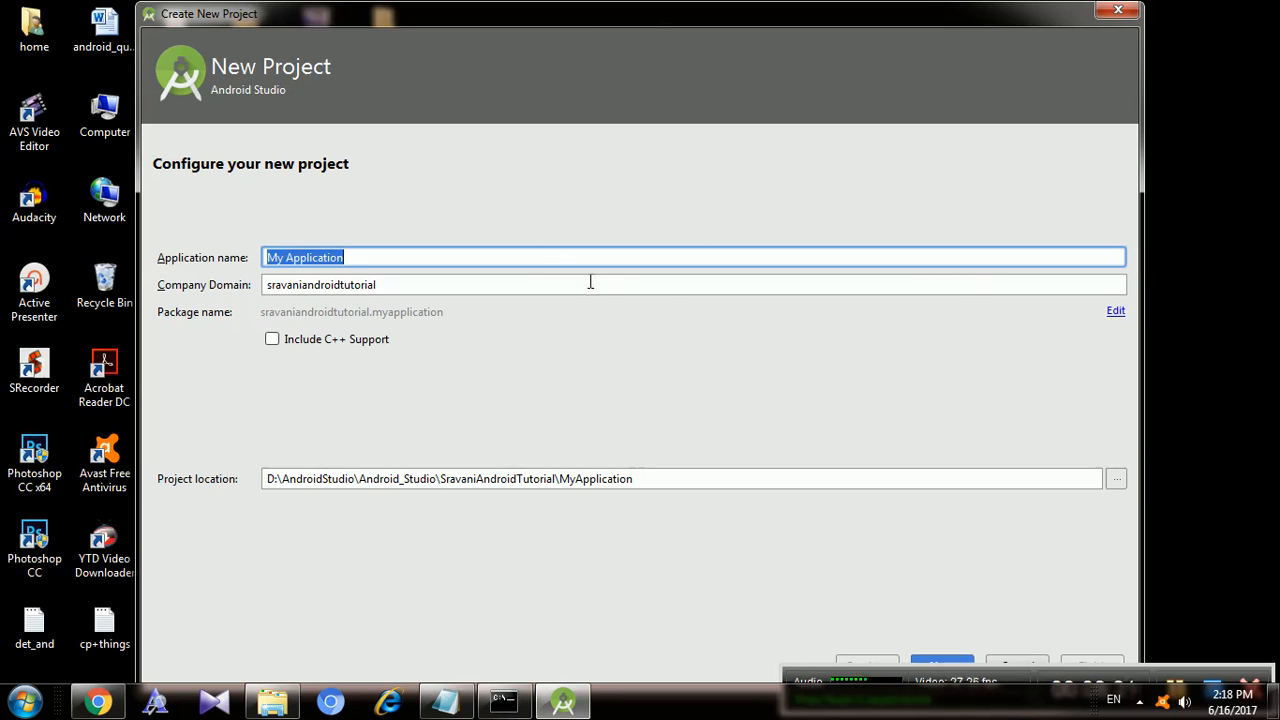
pyautogui.press('BackSpace')
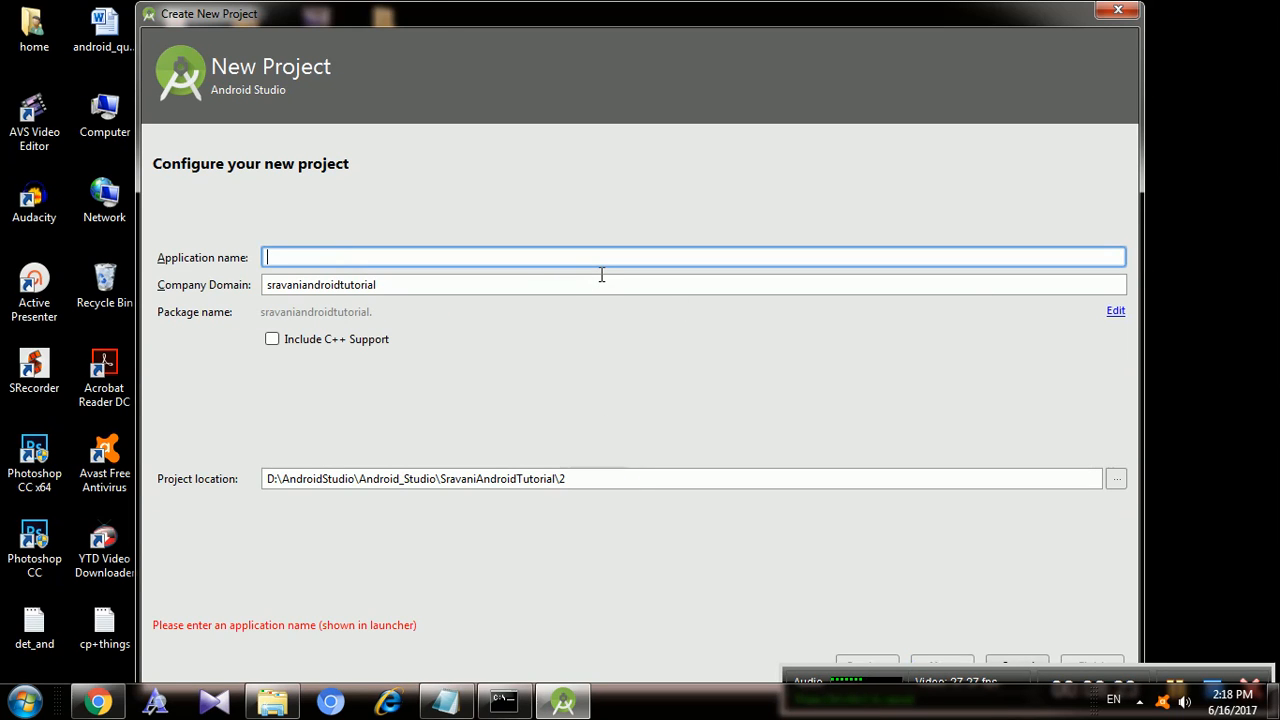
pyautogui.write('Fir')
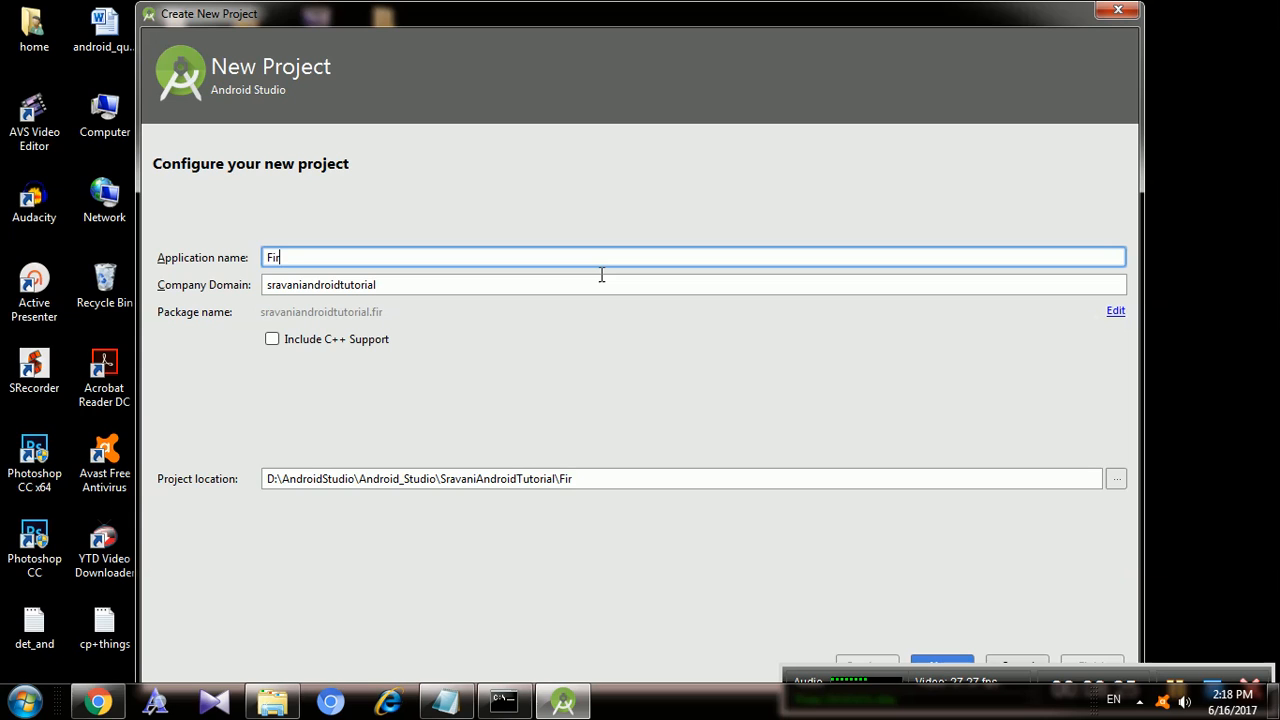
pyautogui.write('stApplication')
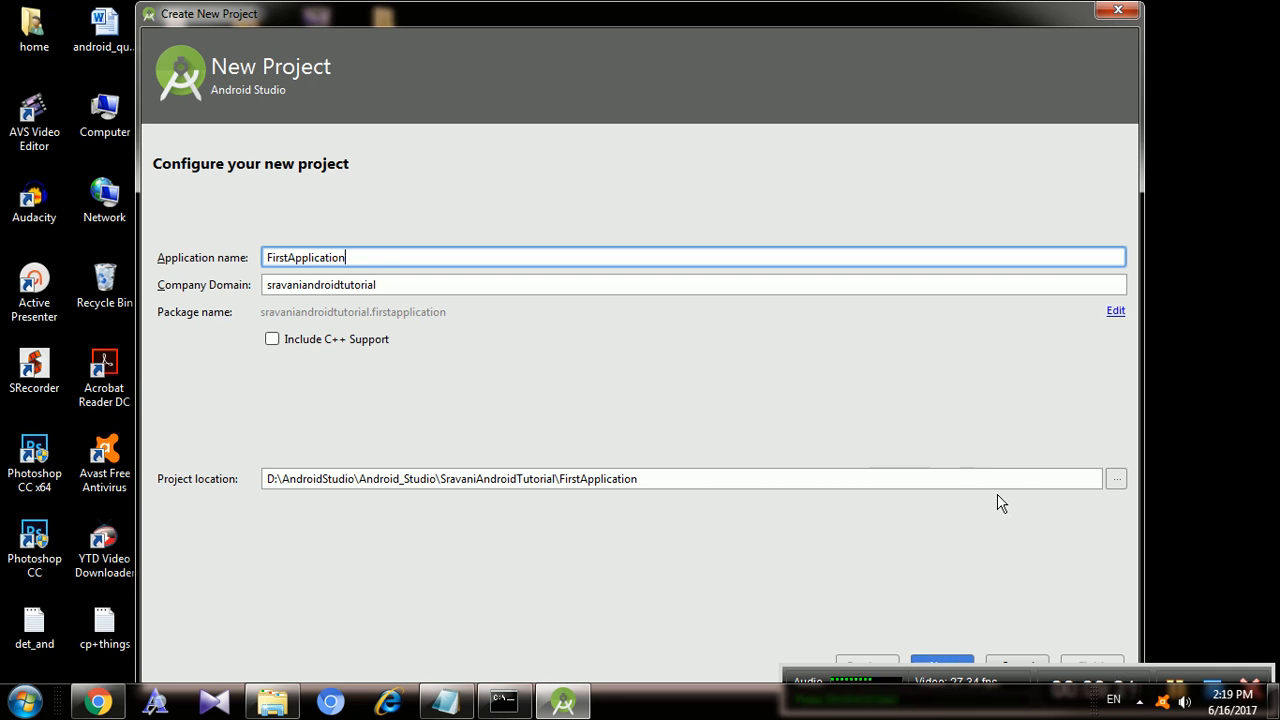
# - Leave C++ support off, keep the suggested project location and proceed to the target device selection
pyautogui.click(272, 339)
pyautogui.click(280, 338)
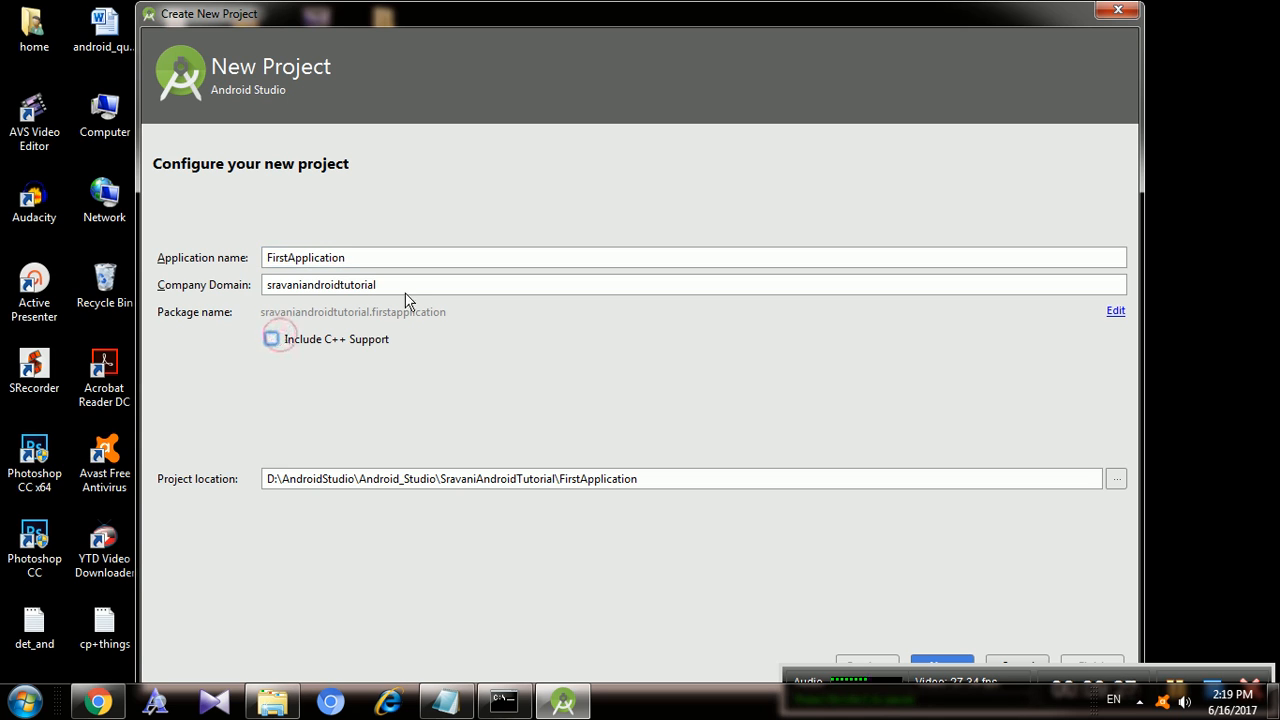
pyautogui.click(703, 481)
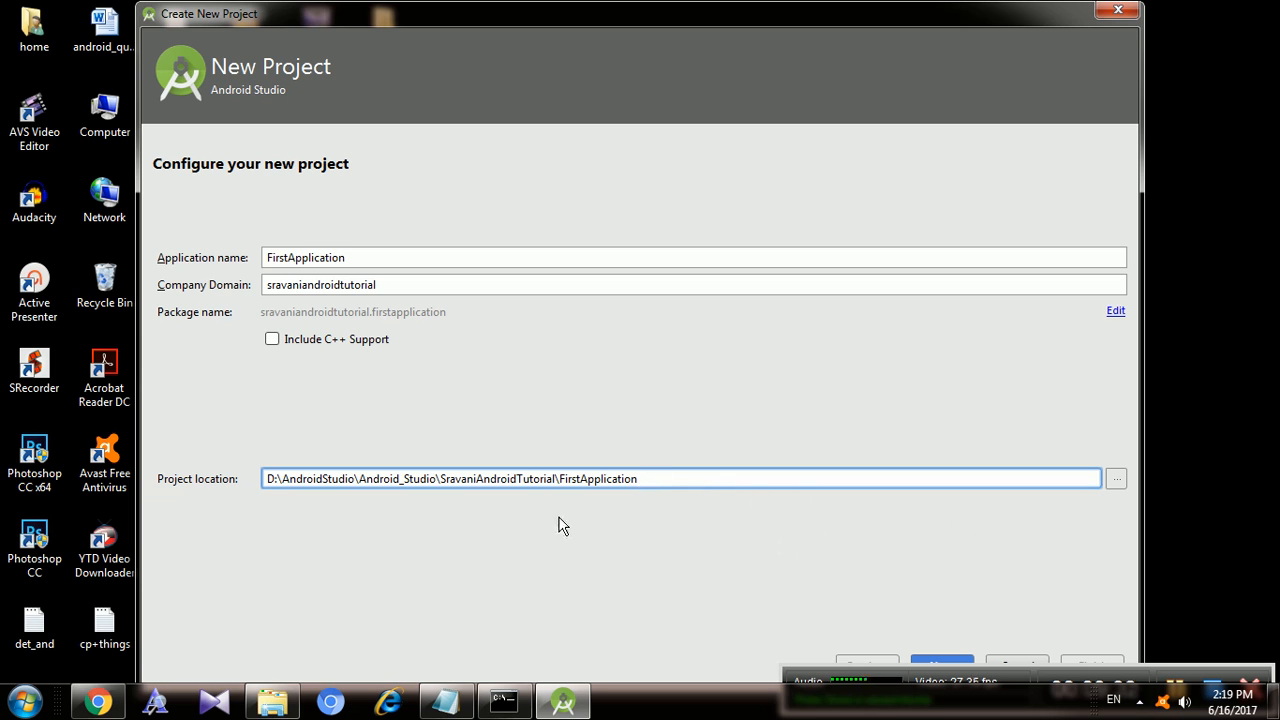
pyautogui.click(645, 463)
pyautogui.tripleClick(668, 484)
pyautogui.click(945, 664)
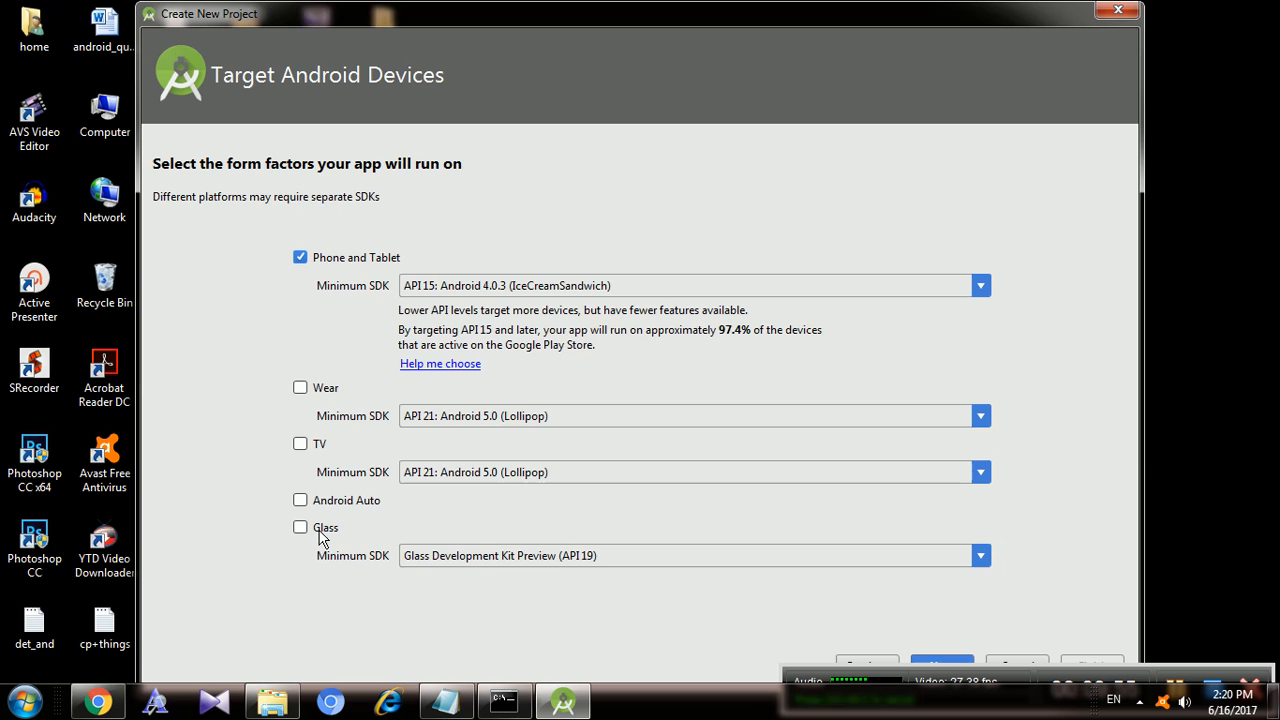
# - Keep Phone and Tablet as the form factor and look through the available minimum SDK versions
pyautogui.click(340, 265)
pyautogui.click(300, 258)
pyautogui.click(300, 258)
pyautogui.click(300, 258)
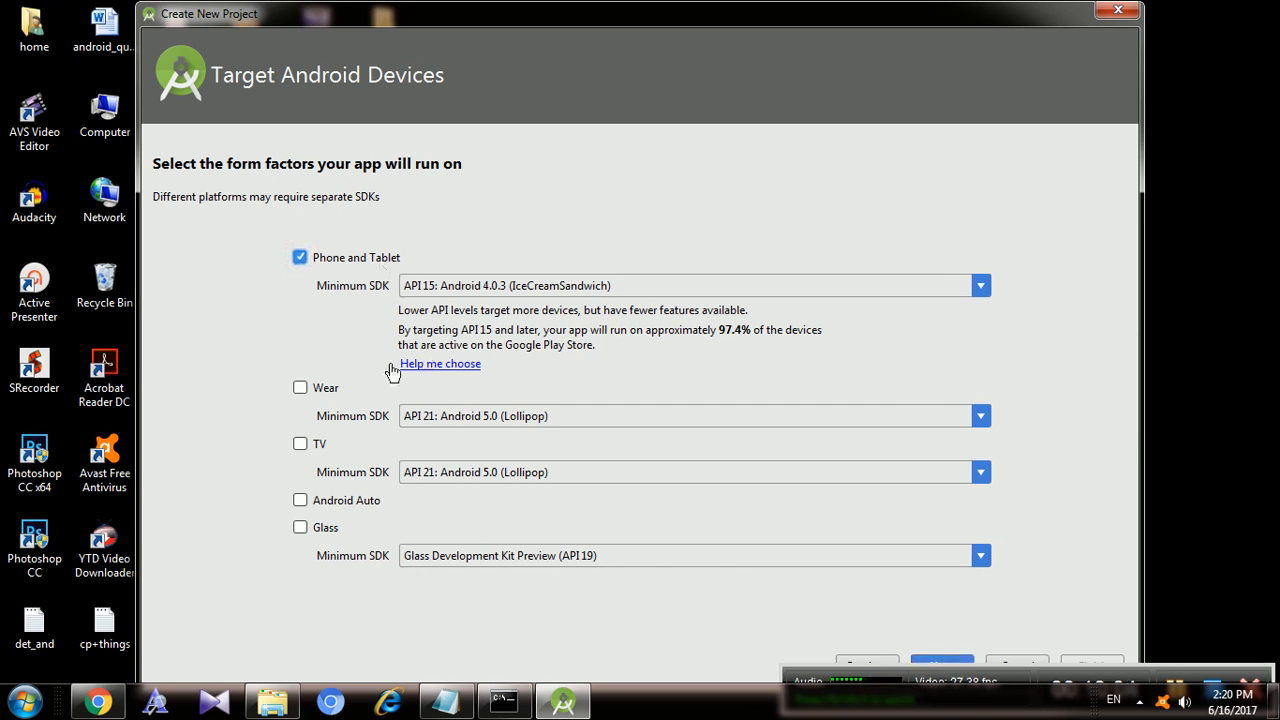
pyautogui.click(447, 287)
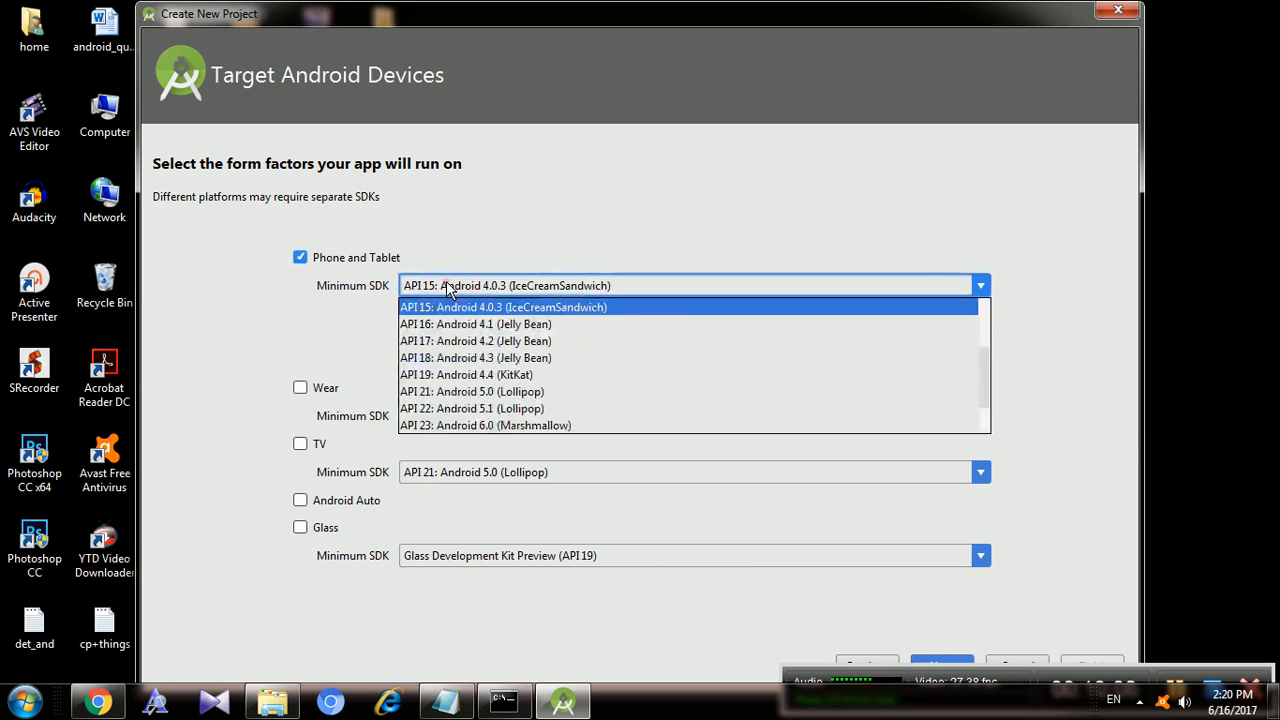
pyautogui.click(447, 287)
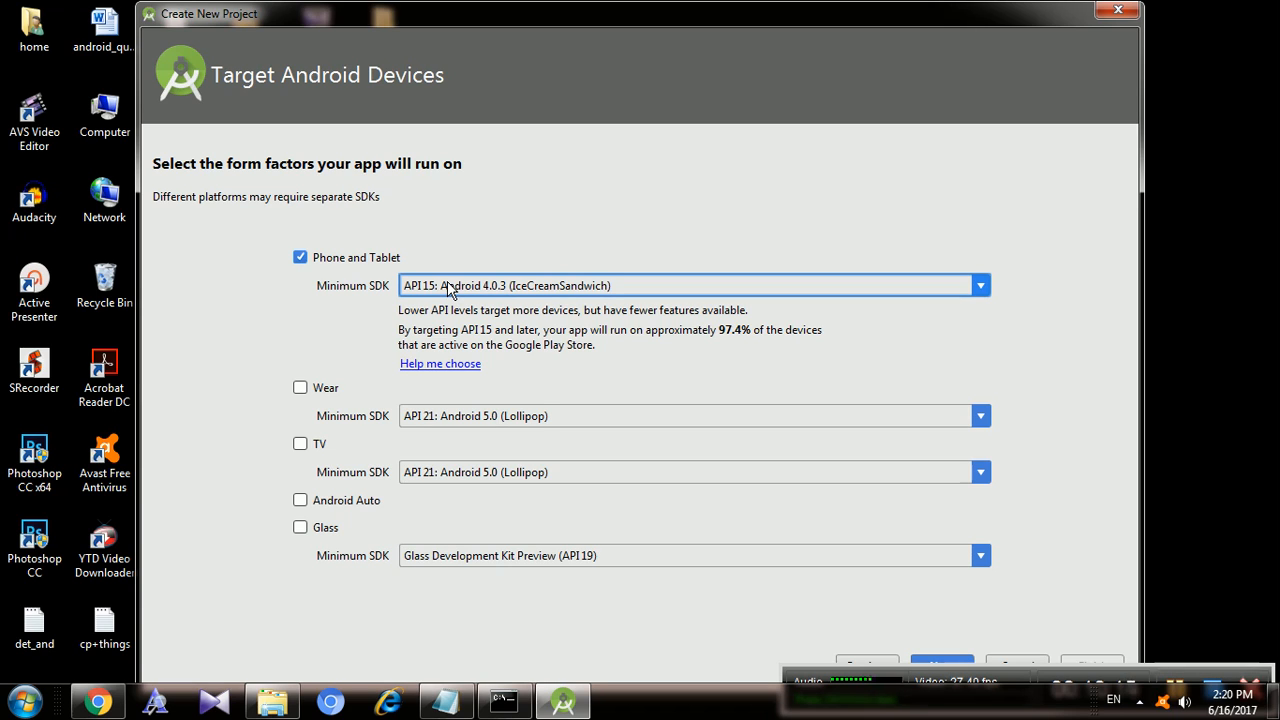
pyautogui.click(468, 288)
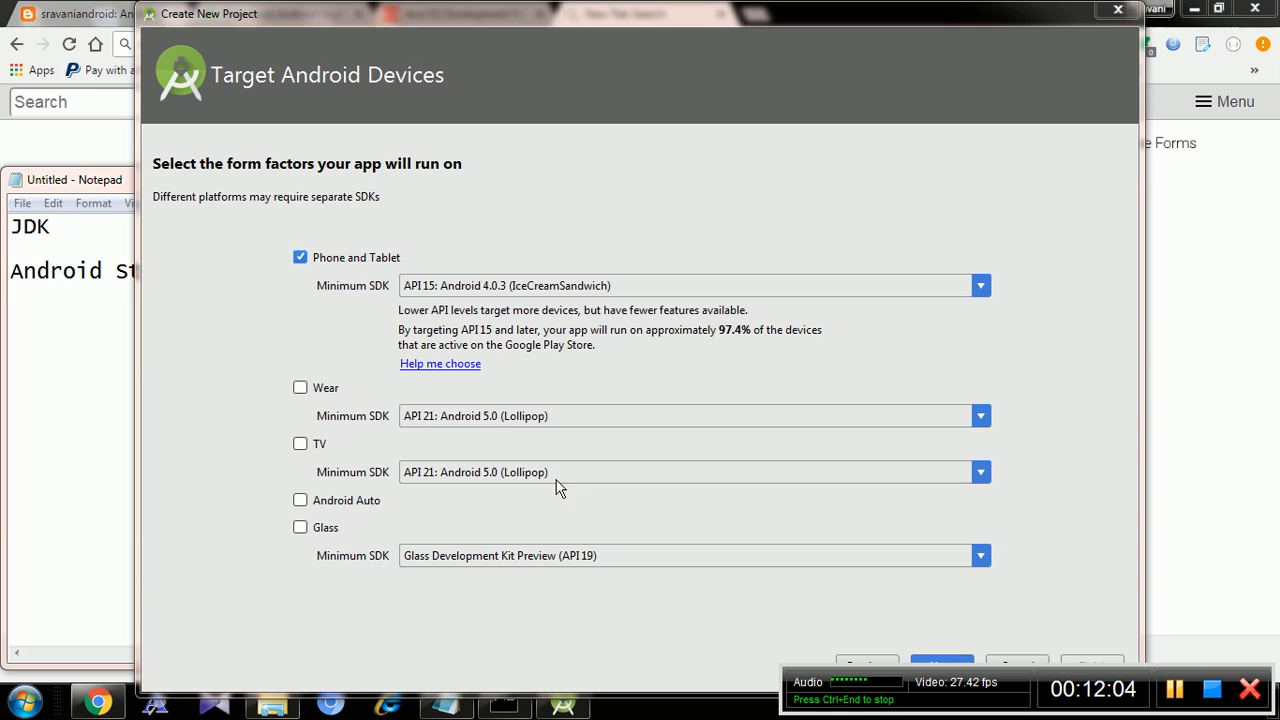
# - Switch to Notepad and add the line "android 6.0" below Android Studio
pyautogui.click(445, 705)
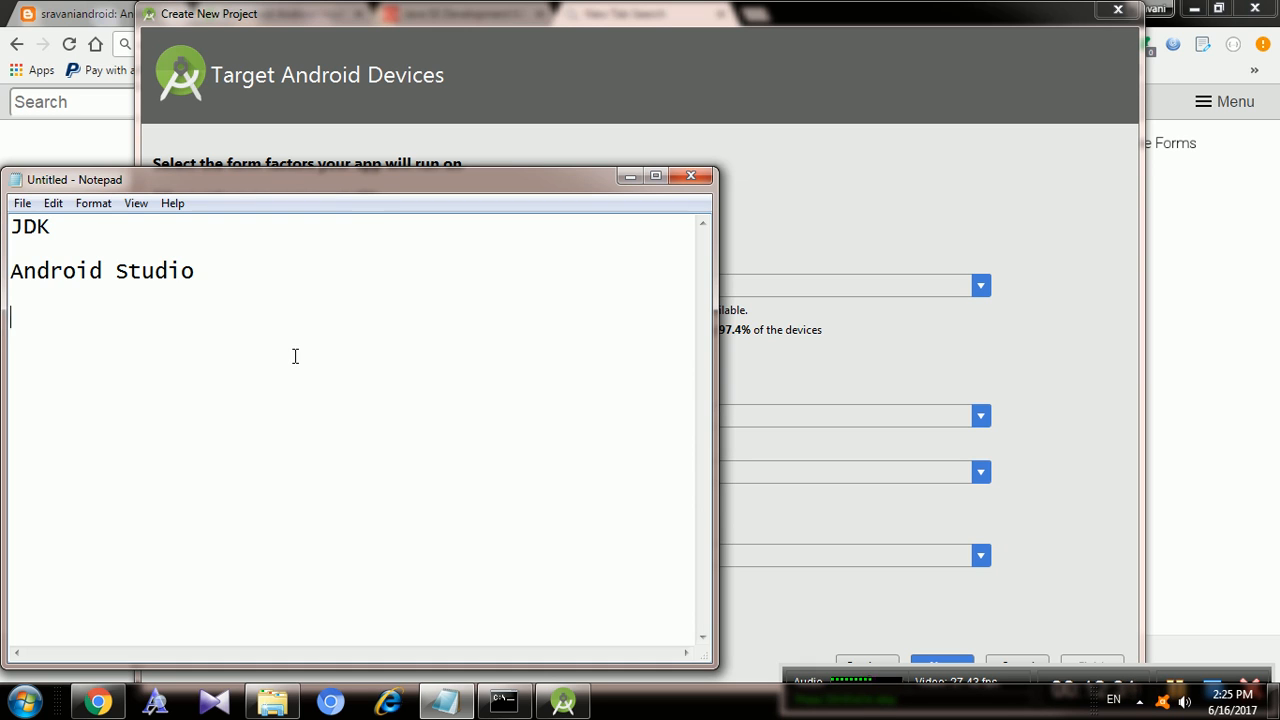
pyautogui.write('android 6.0')
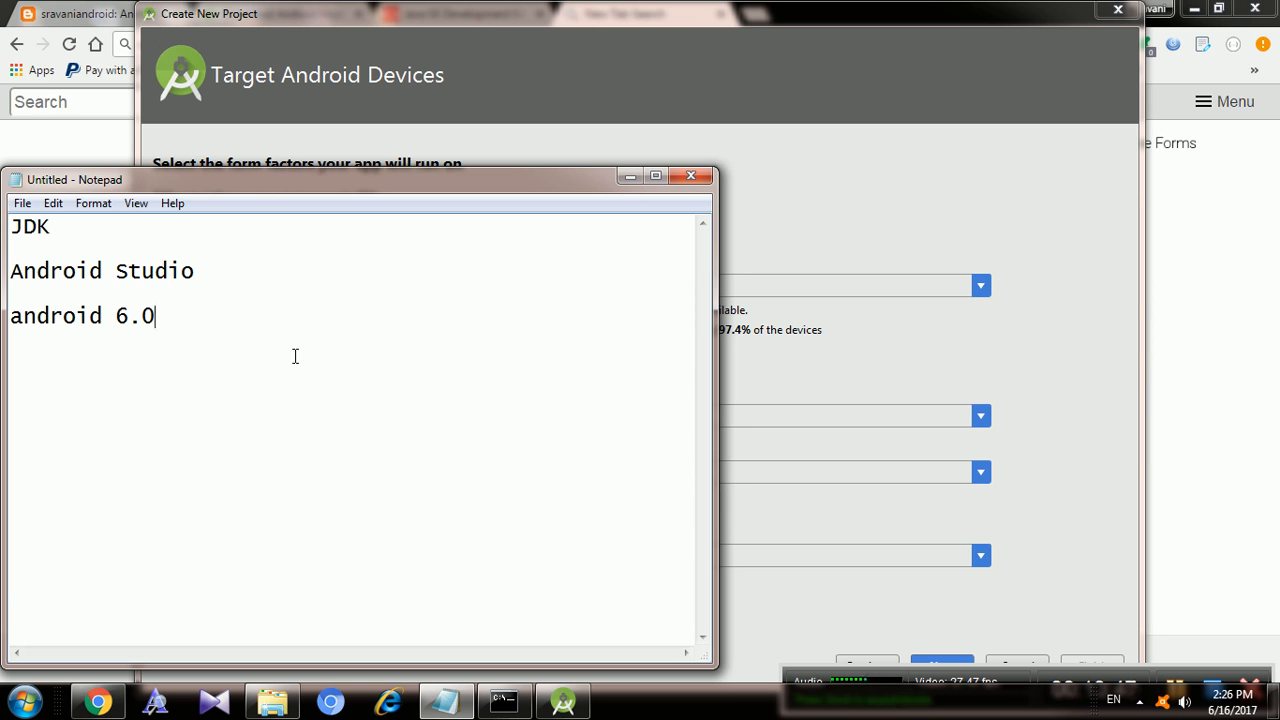
# - Return to the new project wizard, choose API 15: Android 4.0.3 (IceCreamSandwich) as the phone minimum SDK, and proceed to the activity selection
pyautogui.click(800, 444)
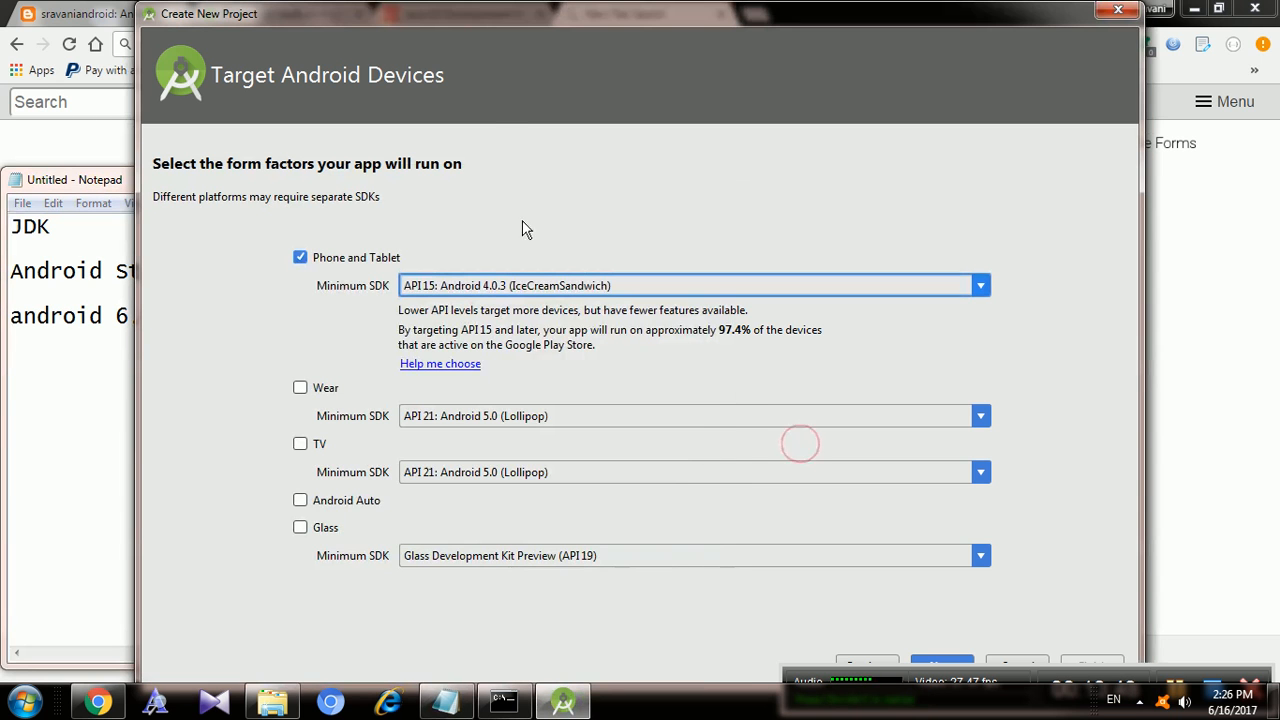
pyautogui.click(542, 285)
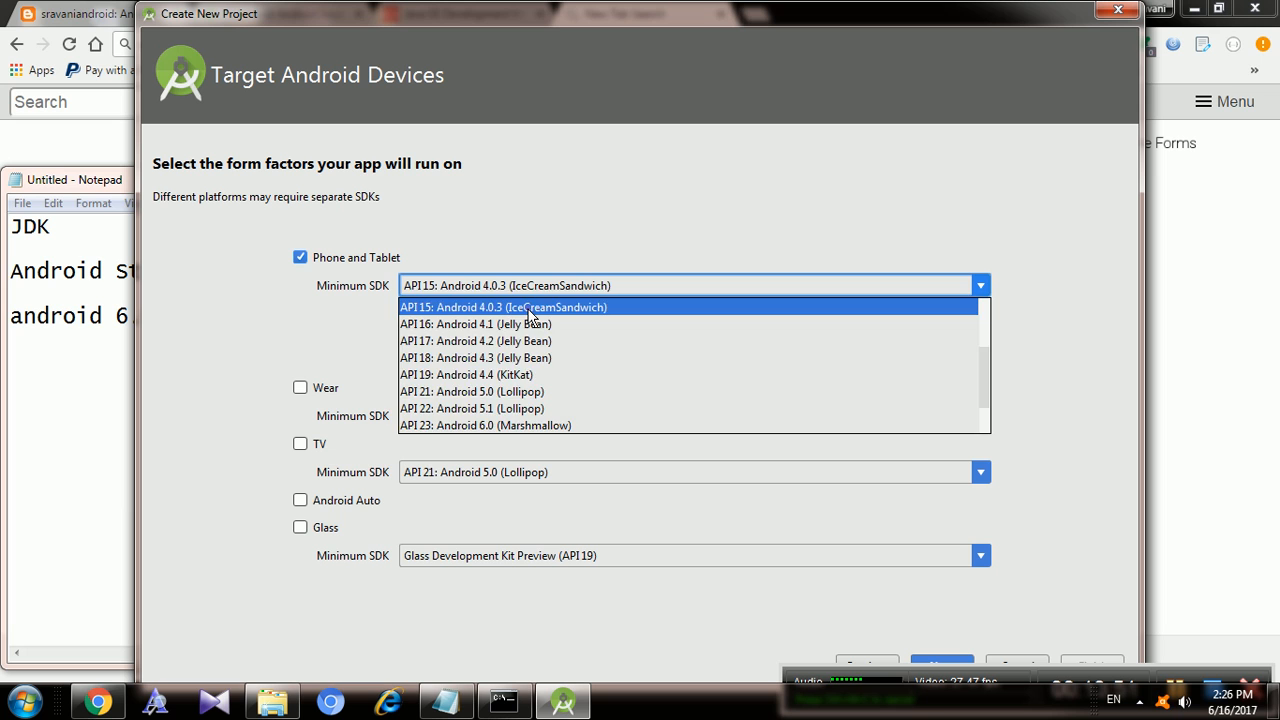
pyautogui.click(530, 308)
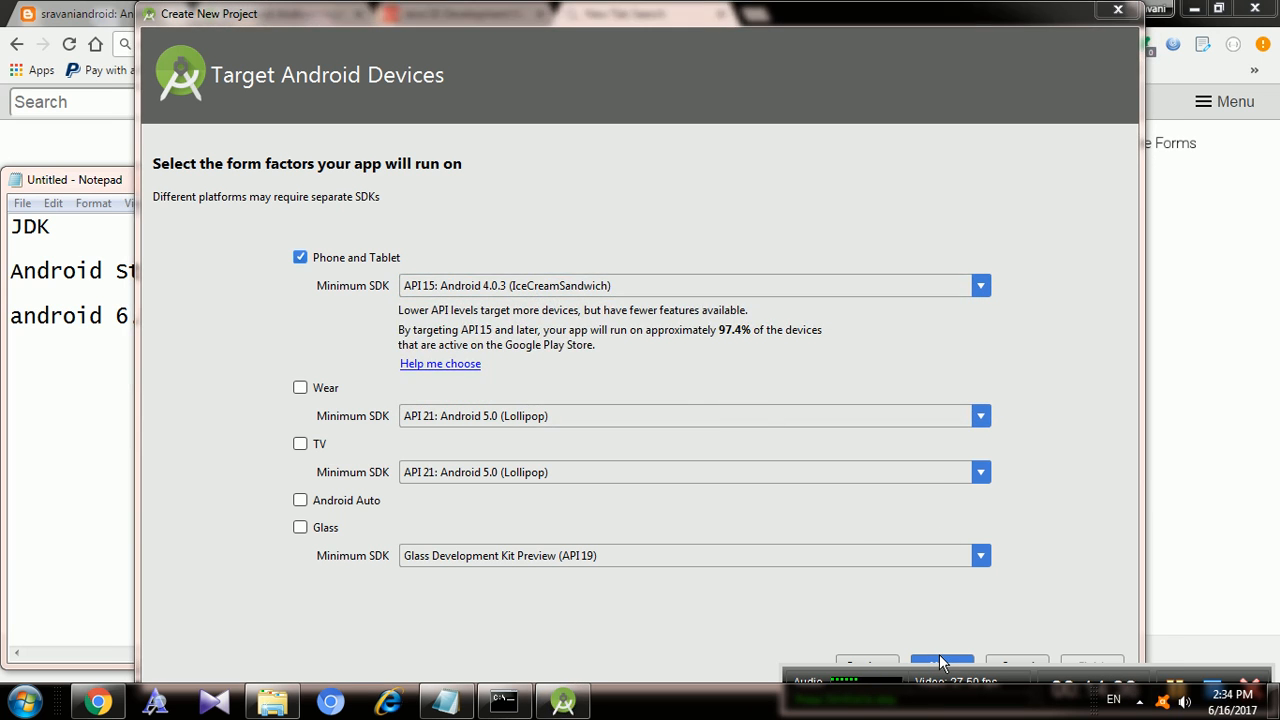
pyautogui.click(939, 662)
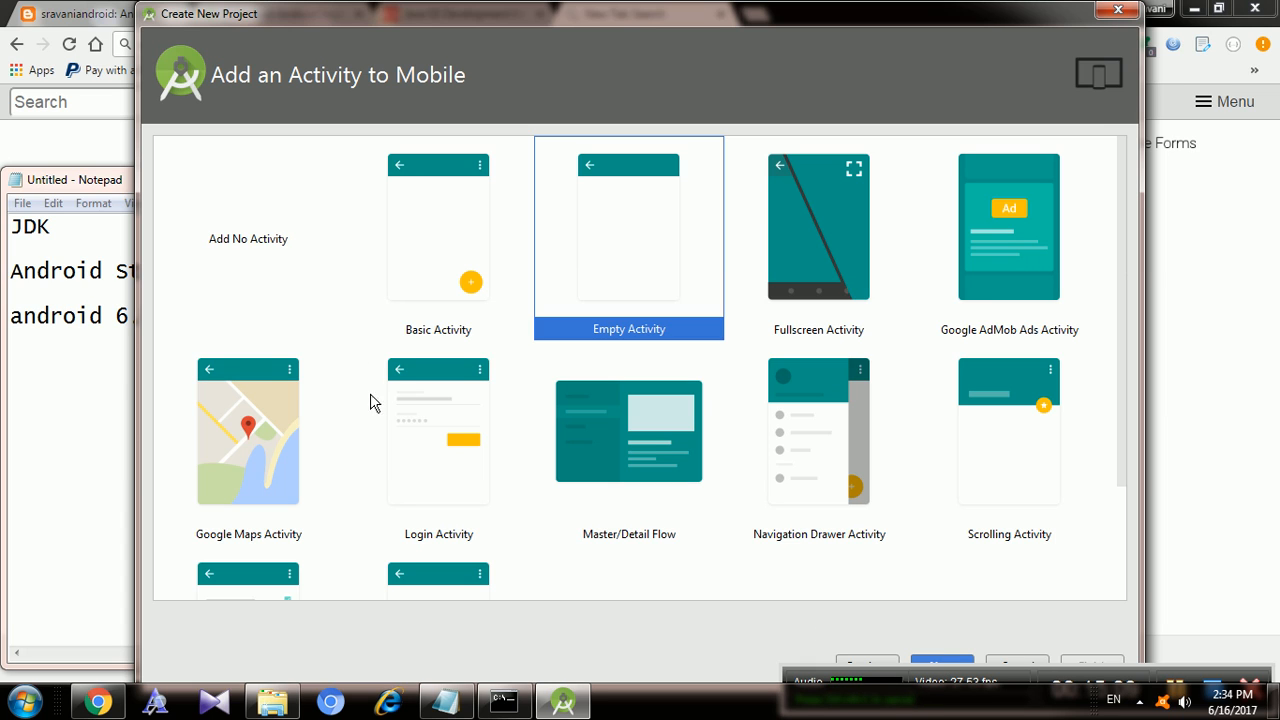
# - Choose Empty Activity as the project's template and proceed to customizing the activity
pyautogui.click(447, 280)
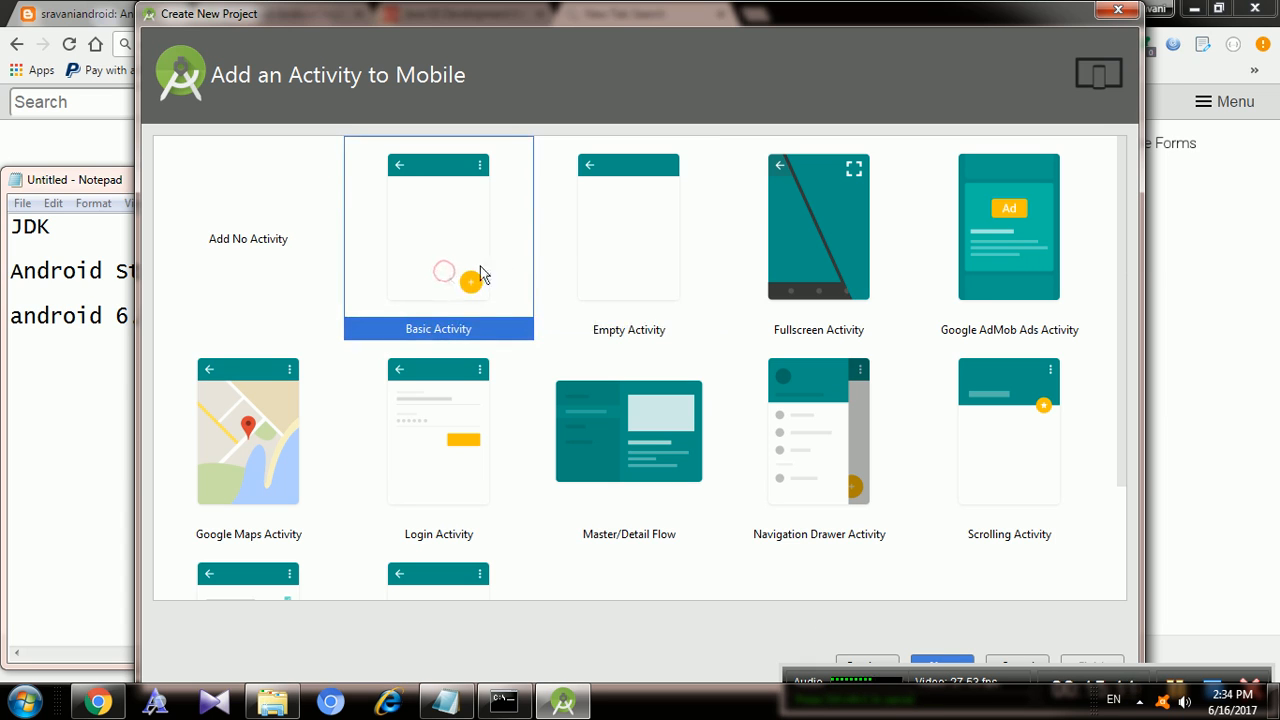
pyautogui.click(578, 277)
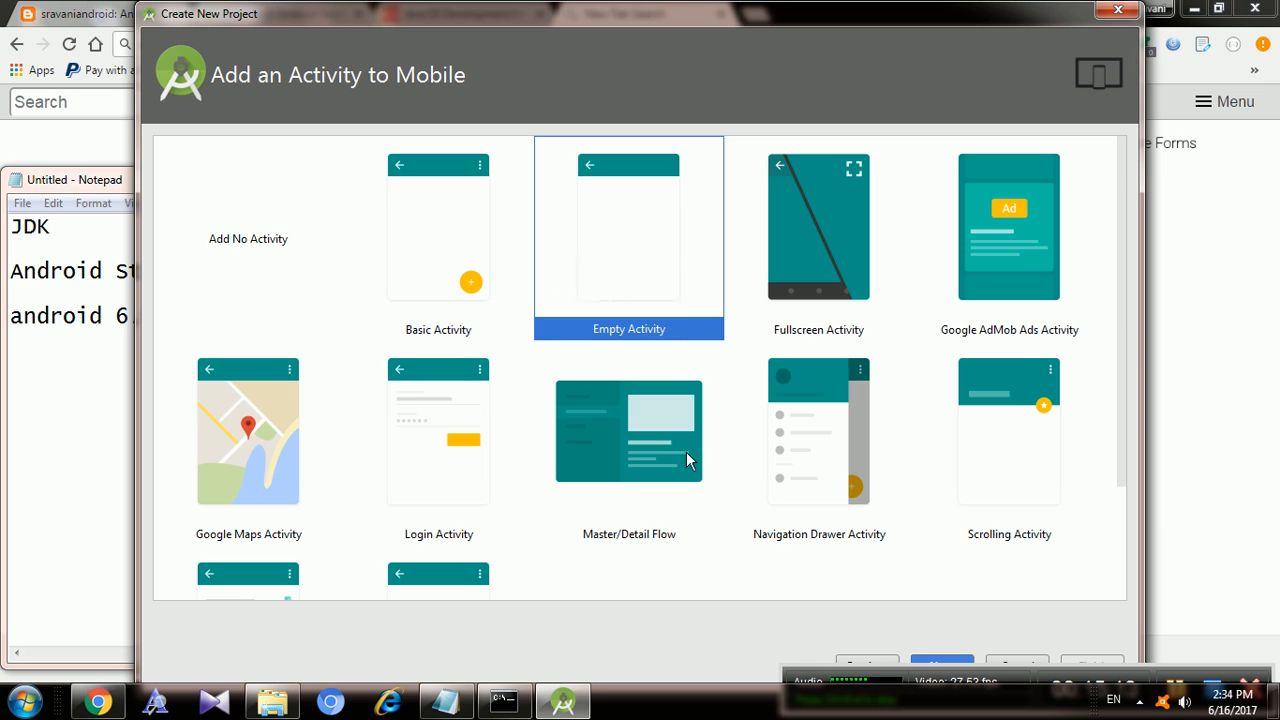
pyautogui.click(946, 662)
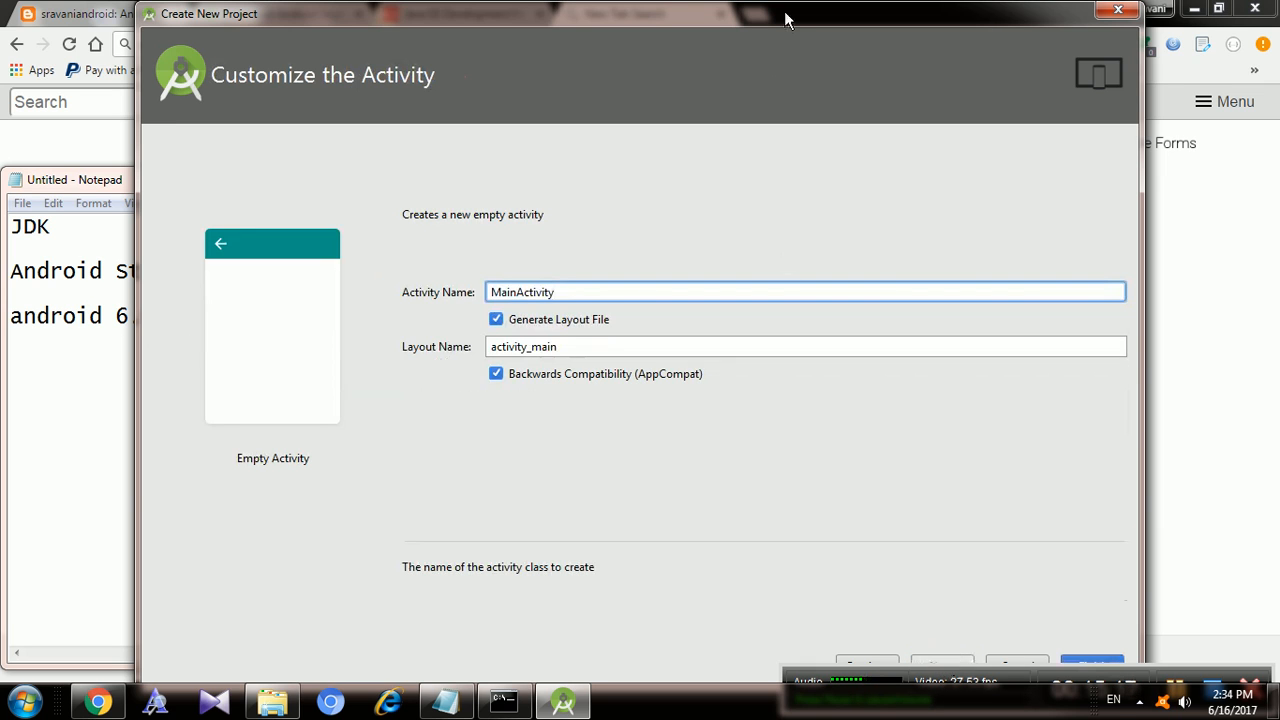
# - Keep the activity name MainActivity and layout name activity_main, finish creating the project, and dismiss the tip of the day
pyautogui.moveTo(772, 16); pyautogui.dragTo(766, 1)
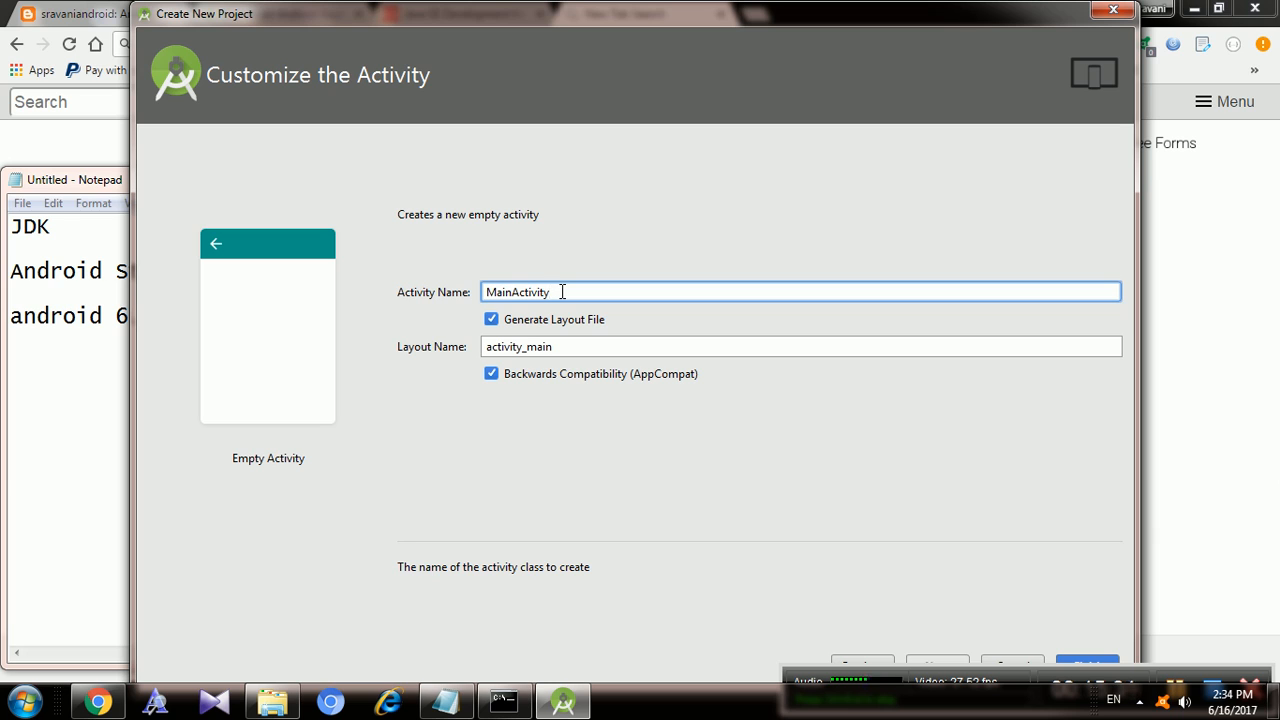
pyautogui.moveTo(560, 291); pyautogui.dragTo(472, 292)
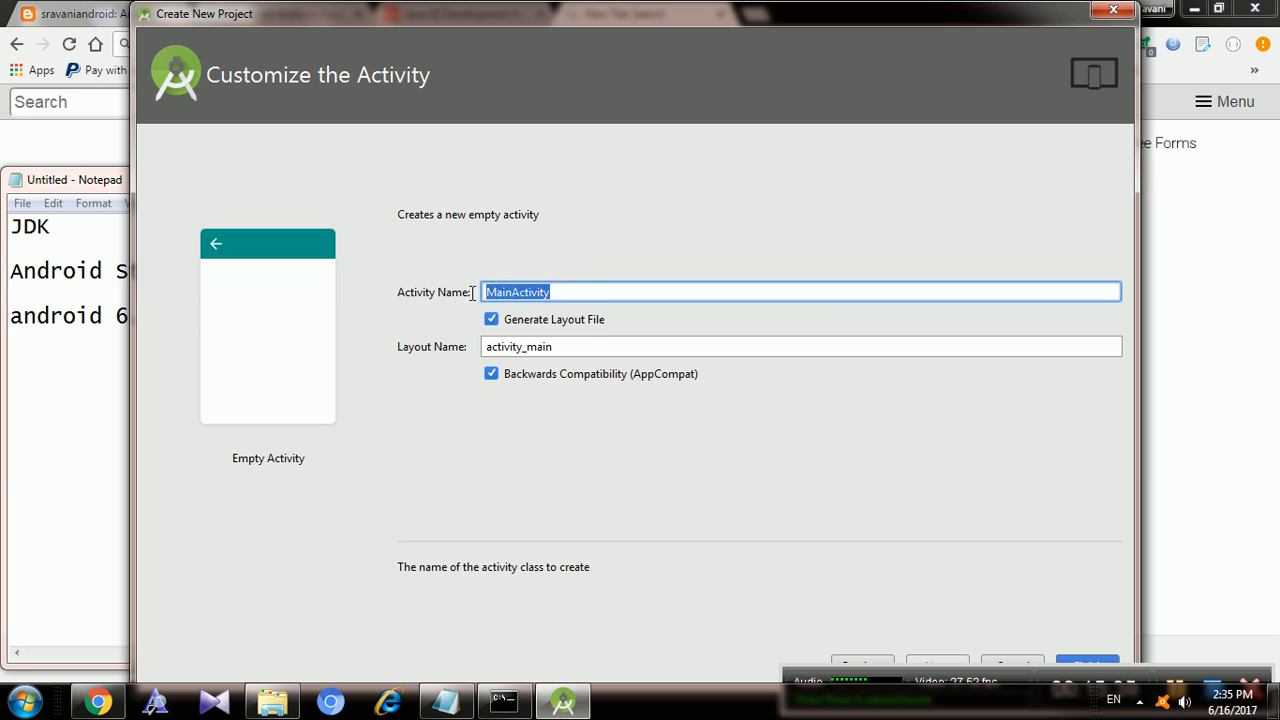
pyautogui.click(578, 350)
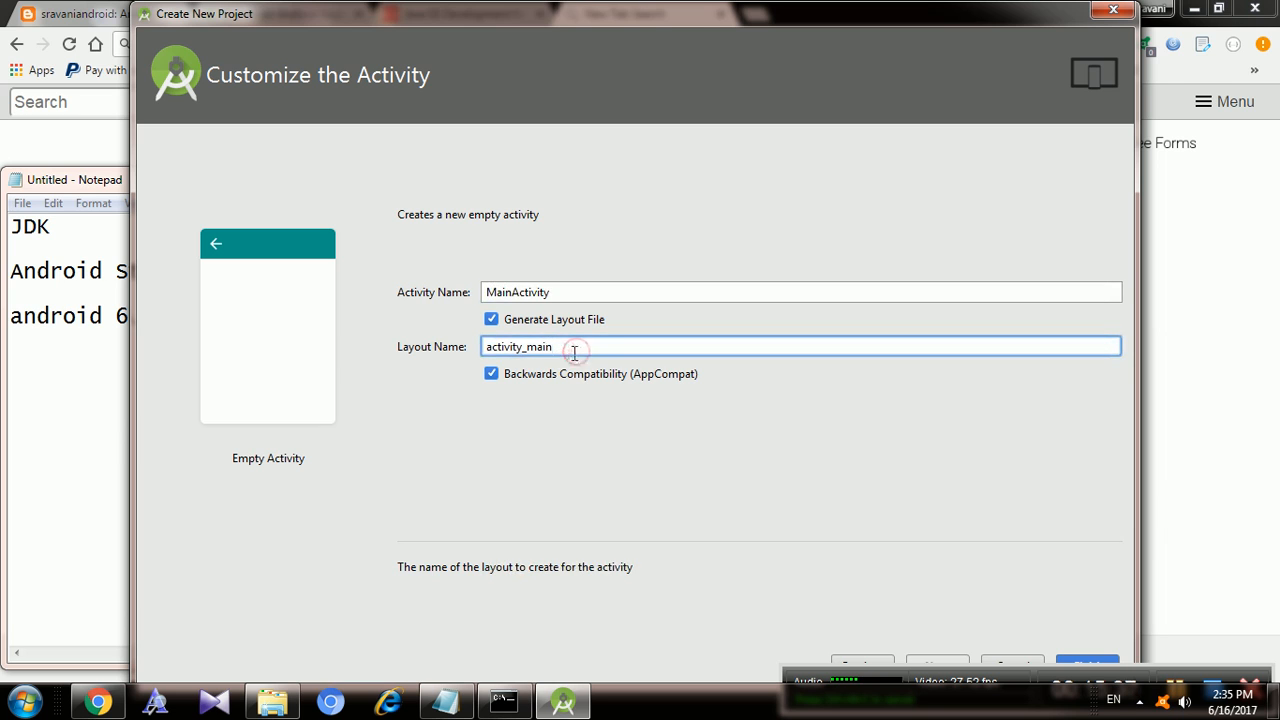
pyautogui.doubleClick(503, 350)
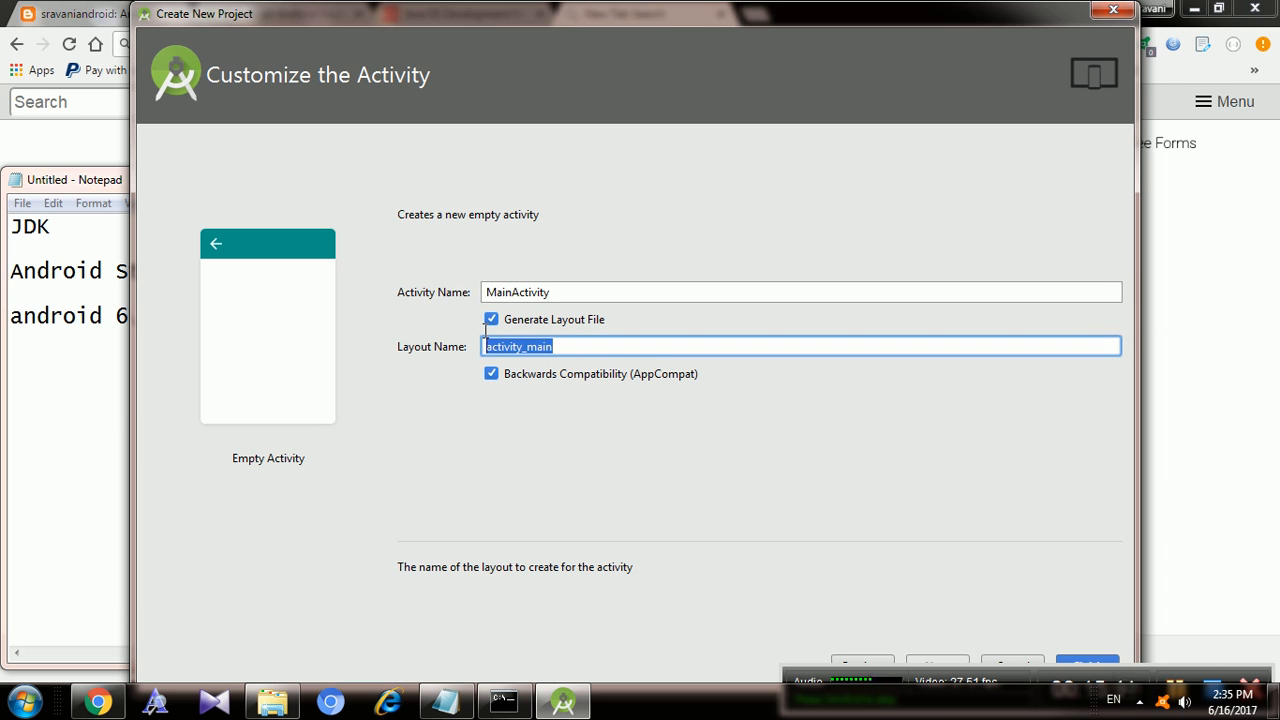
pyautogui.moveTo(485, 331); pyautogui.dragTo(460, 344)
pyautogui.click(605, 345)
pyautogui.click(1085, 665)
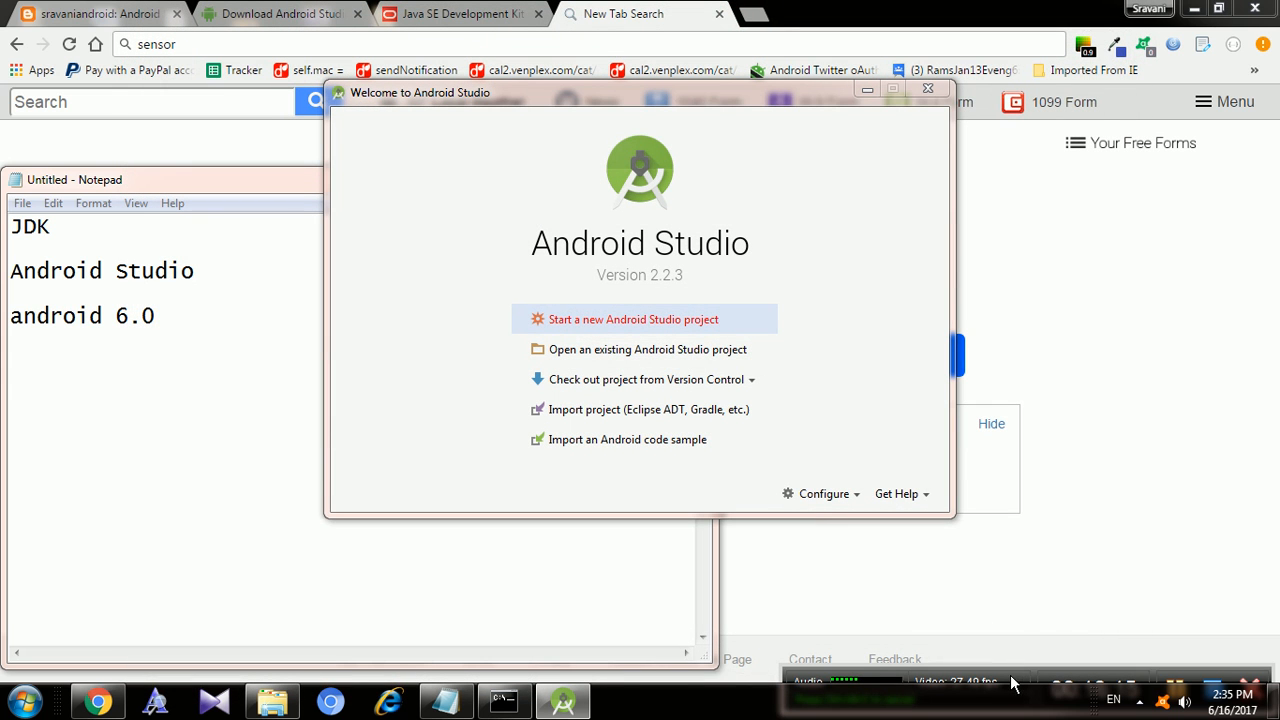
pyautogui.moveTo(1010, 688); pyautogui.dragTo(1136, 113)
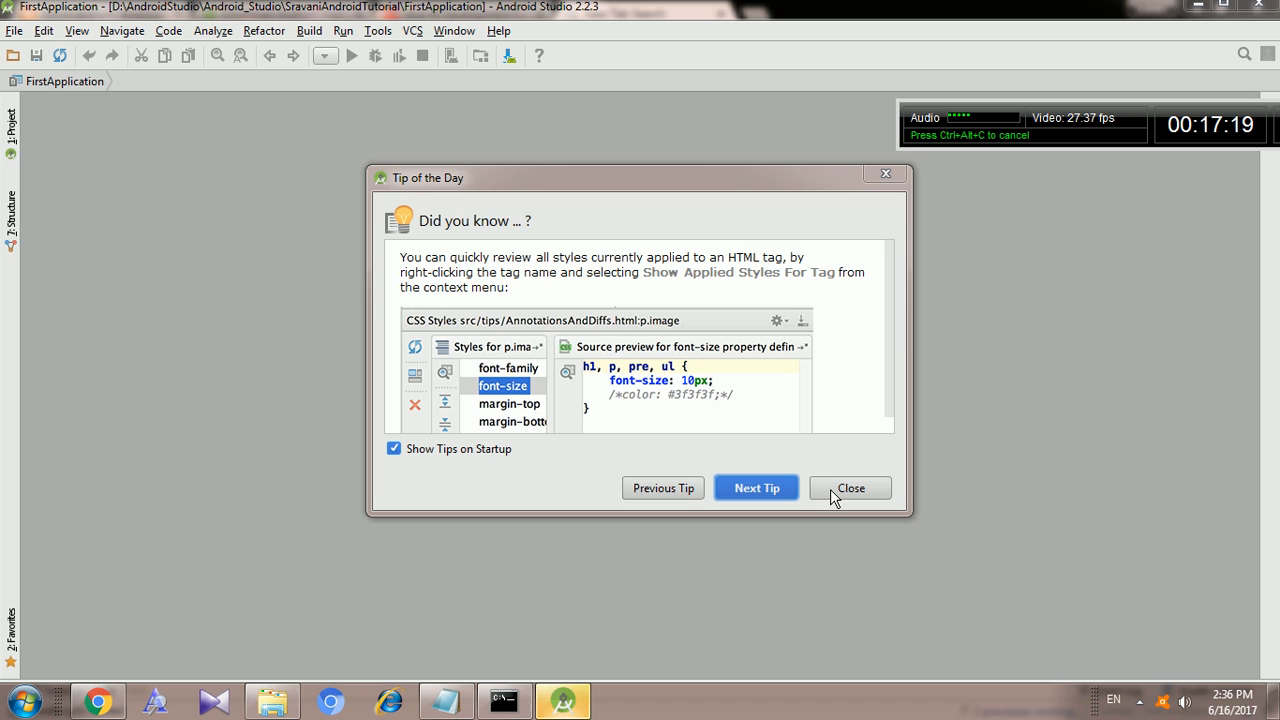
pyautogui.click(888, 167)
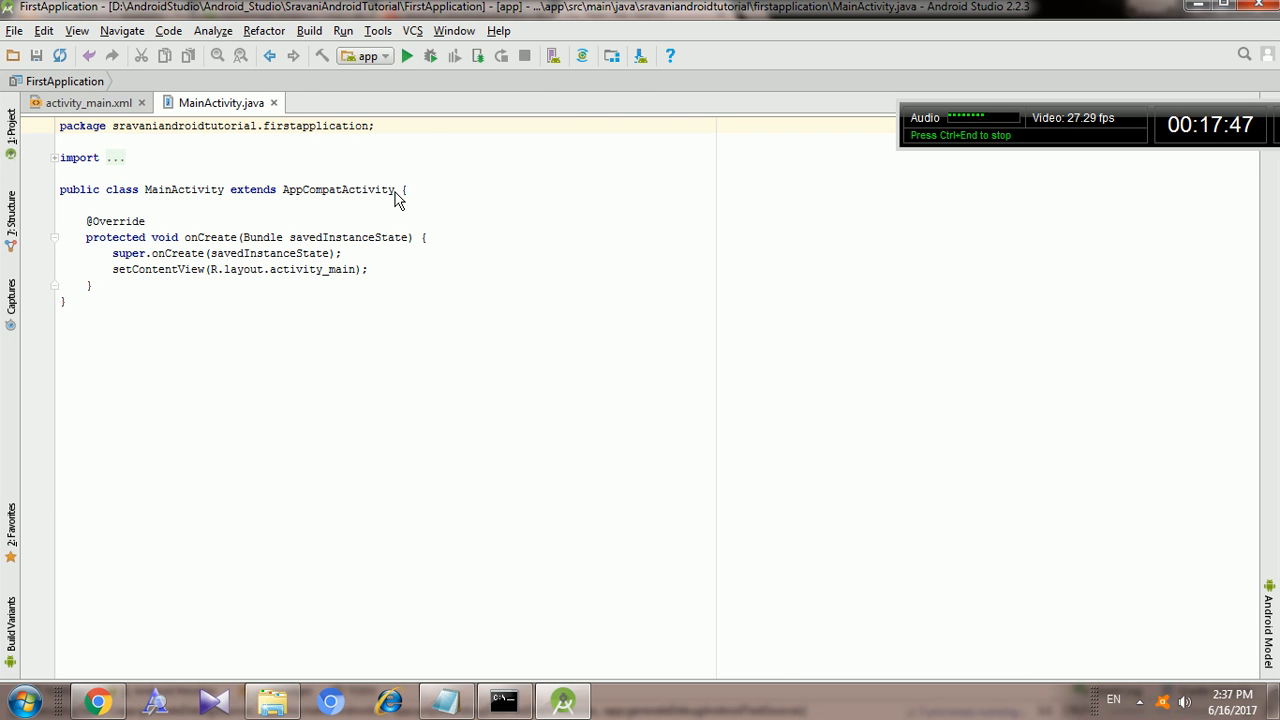
# - Show the project tree and look over the app module's folders and Gradle Scripts in the Android view, leaving app collapsed
pyautogui.hotkey('alt', '1')
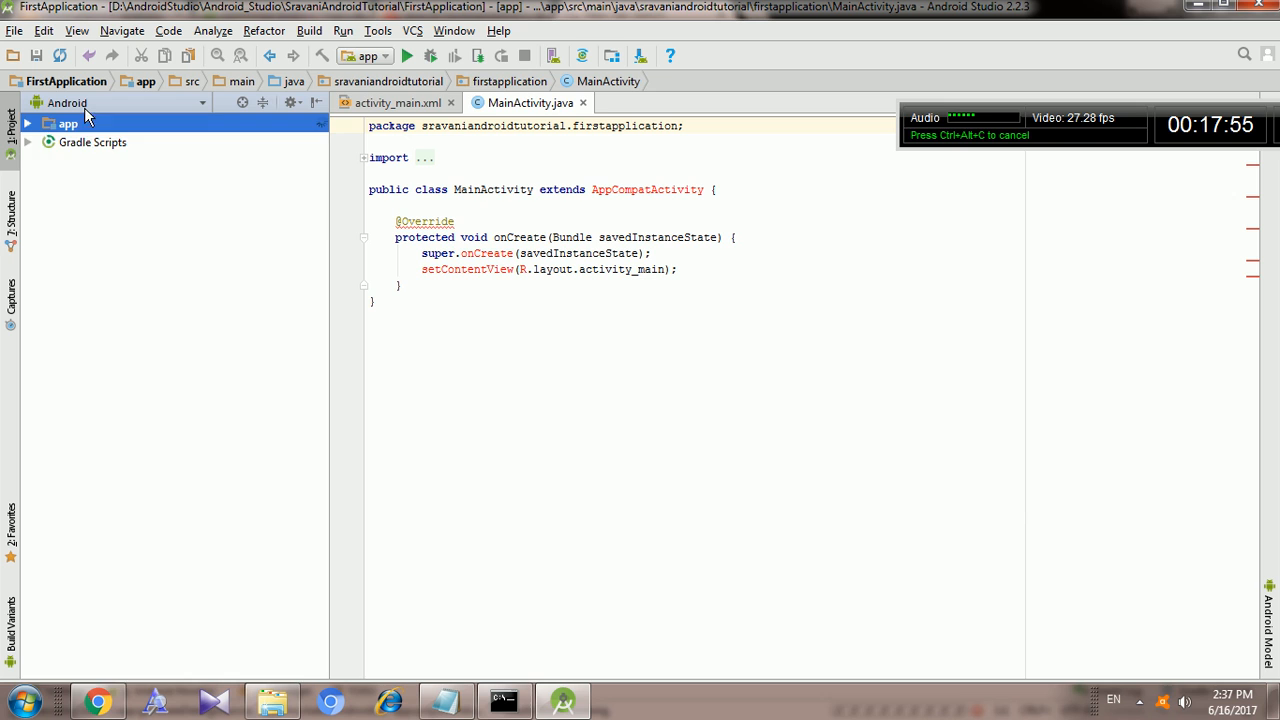
pyautogui.click(81, 143)
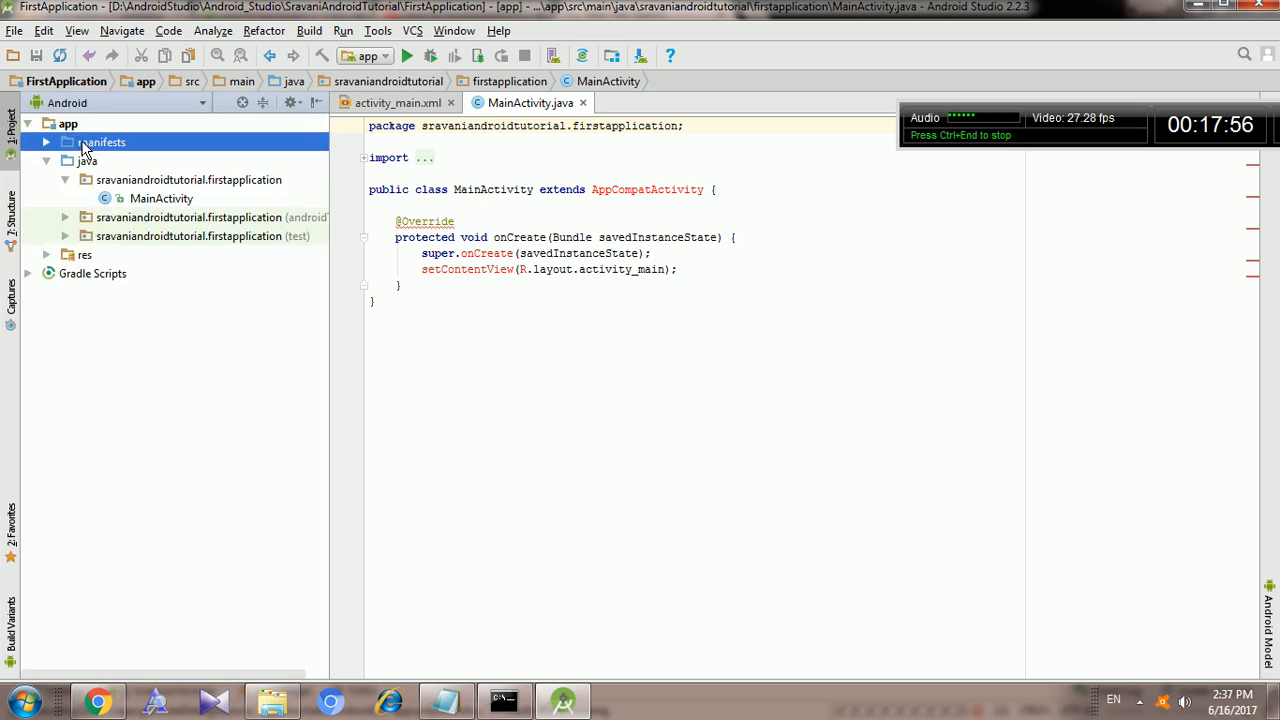
pyautogui.click(28, 124)
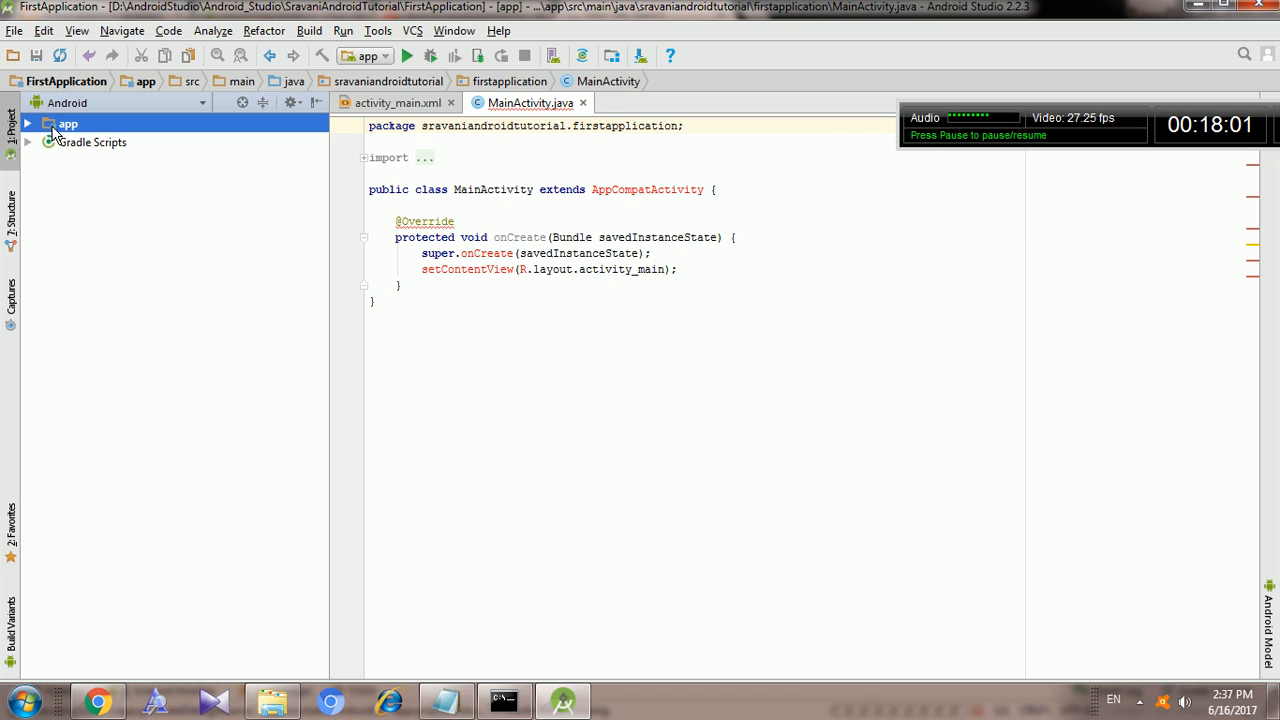
pyautogui.click(69, 137)
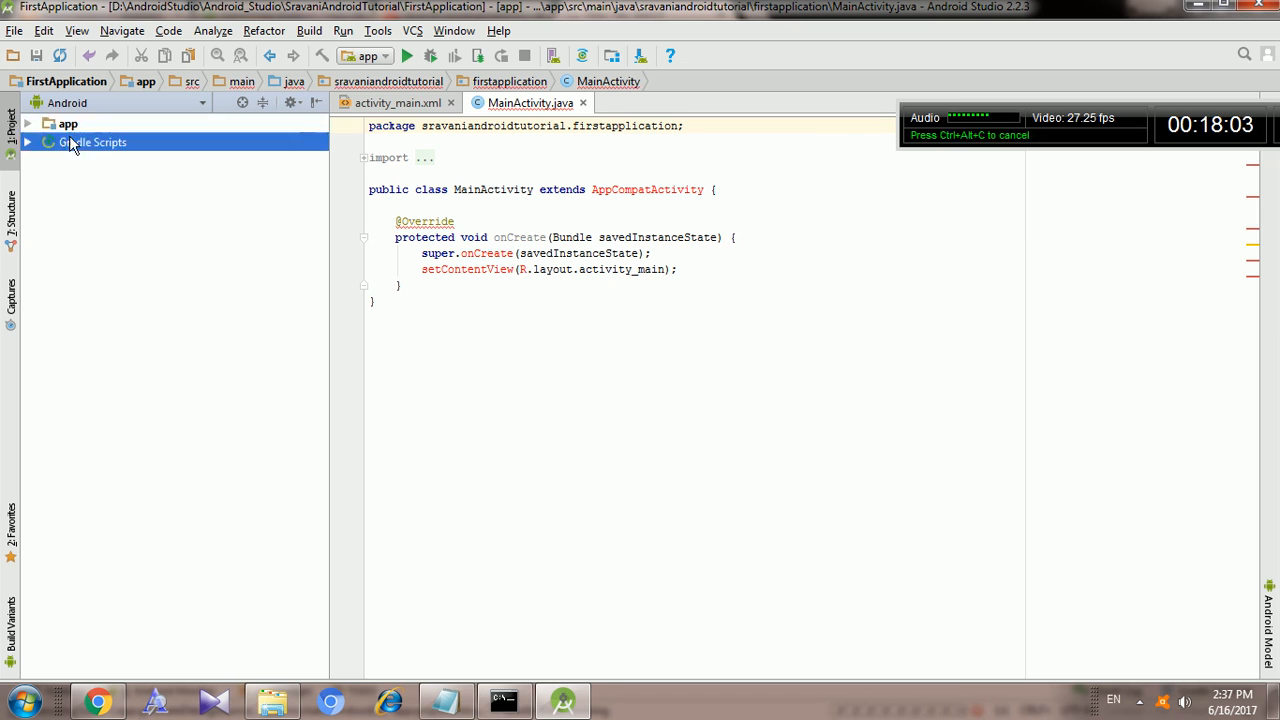
pyautogui.click(66, 125)
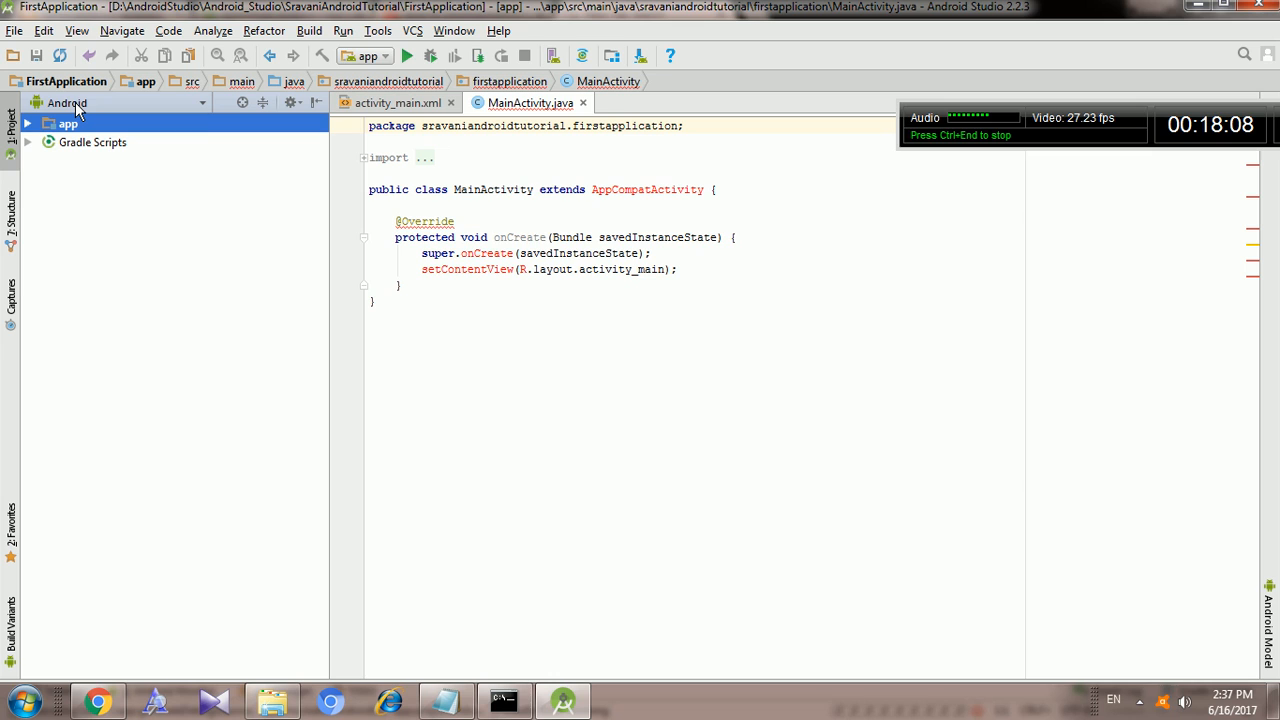
# - Switch the project tree to the Project view and expand the FirstApplication root folder
pyautogui.click(100, 107)
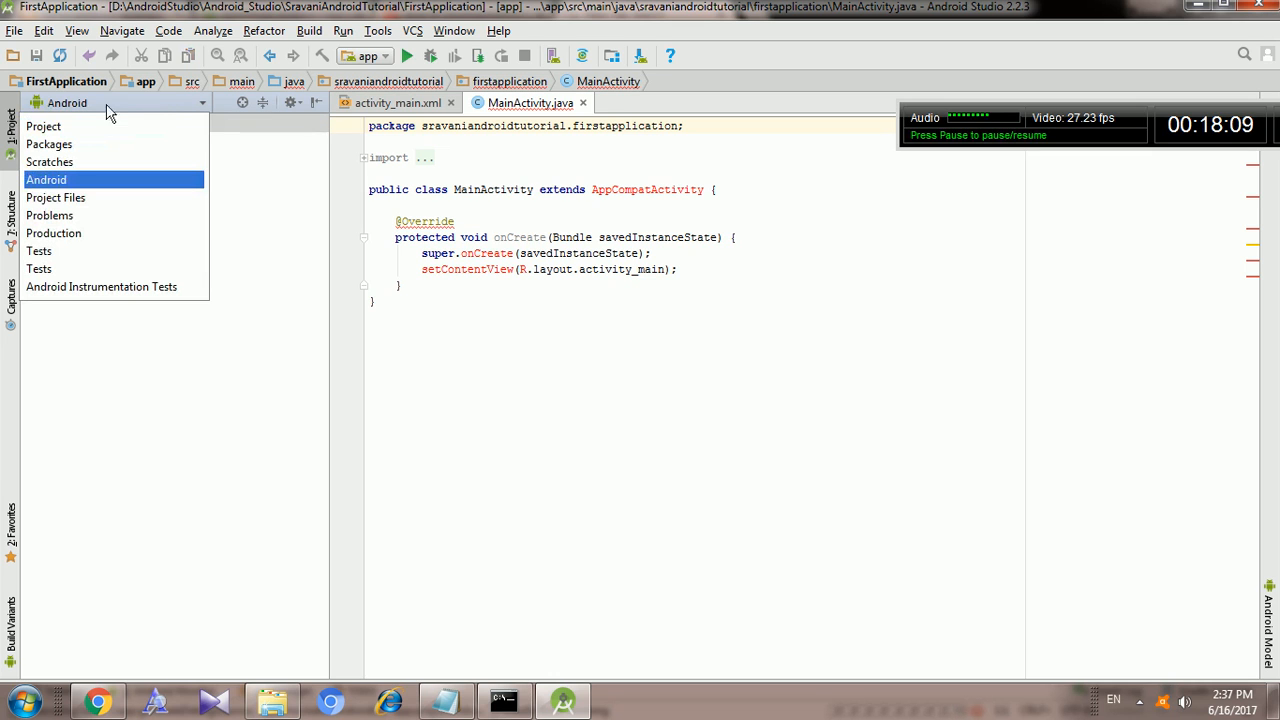
pyautogui.click(55, 128)
pyautogui.click(55, 124)
pyautogui.click(27, 124)
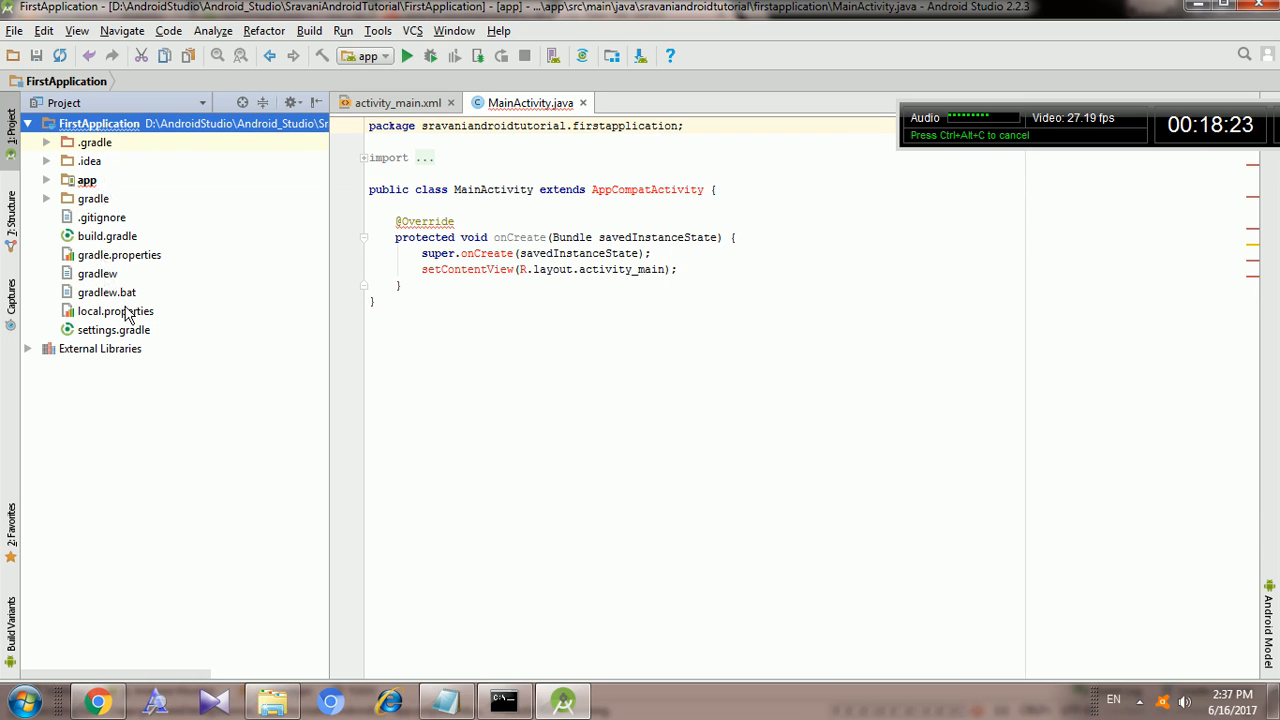
pyautogui.click(455, 422)
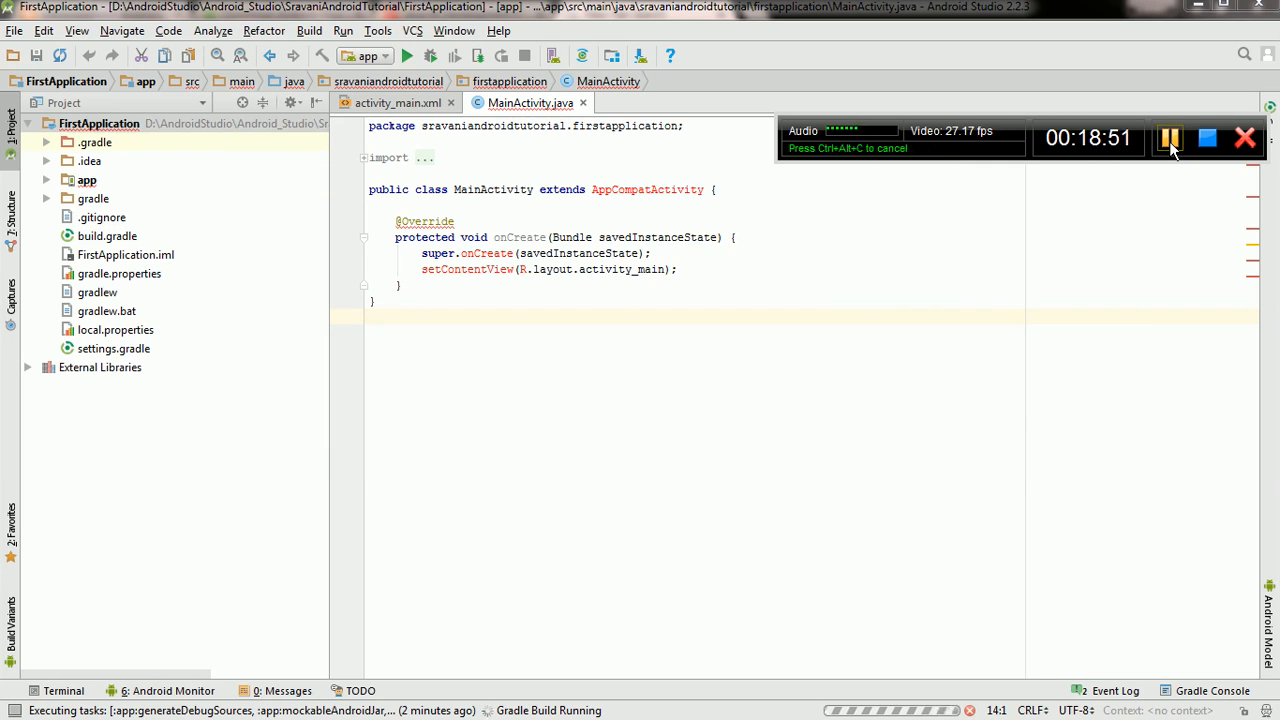
# - Open the Android SDK settings, examine the SDK platforms with package details shown, and leave without applying changes
pyautogui.click(641, 57)
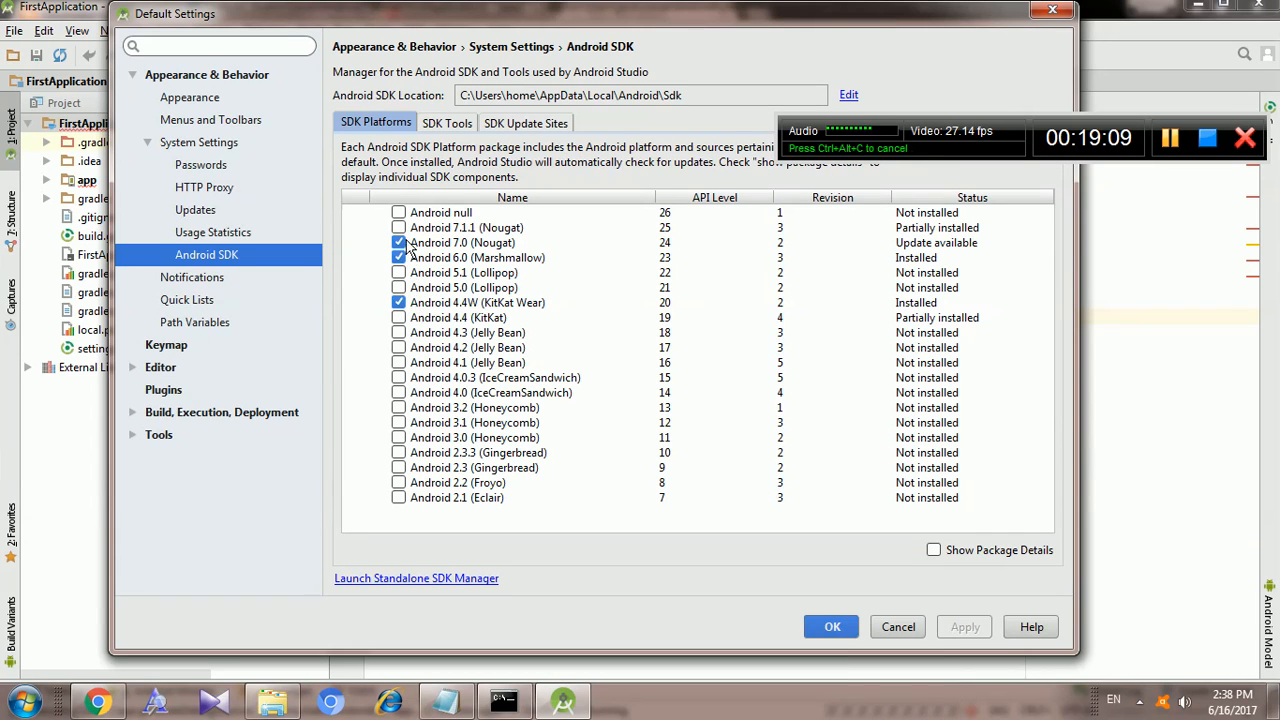
pyautogui.click(935, 551)
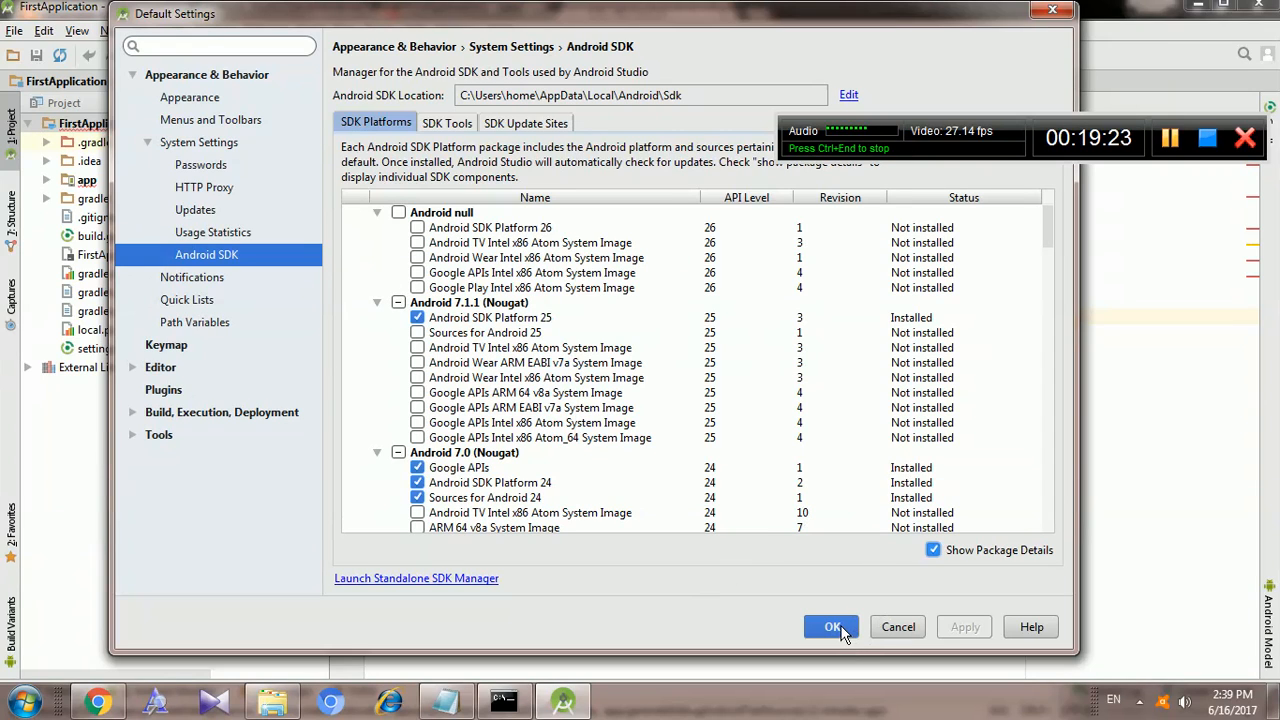
pyautogui.click(895, 624)
pyautogui.click(604, 295)
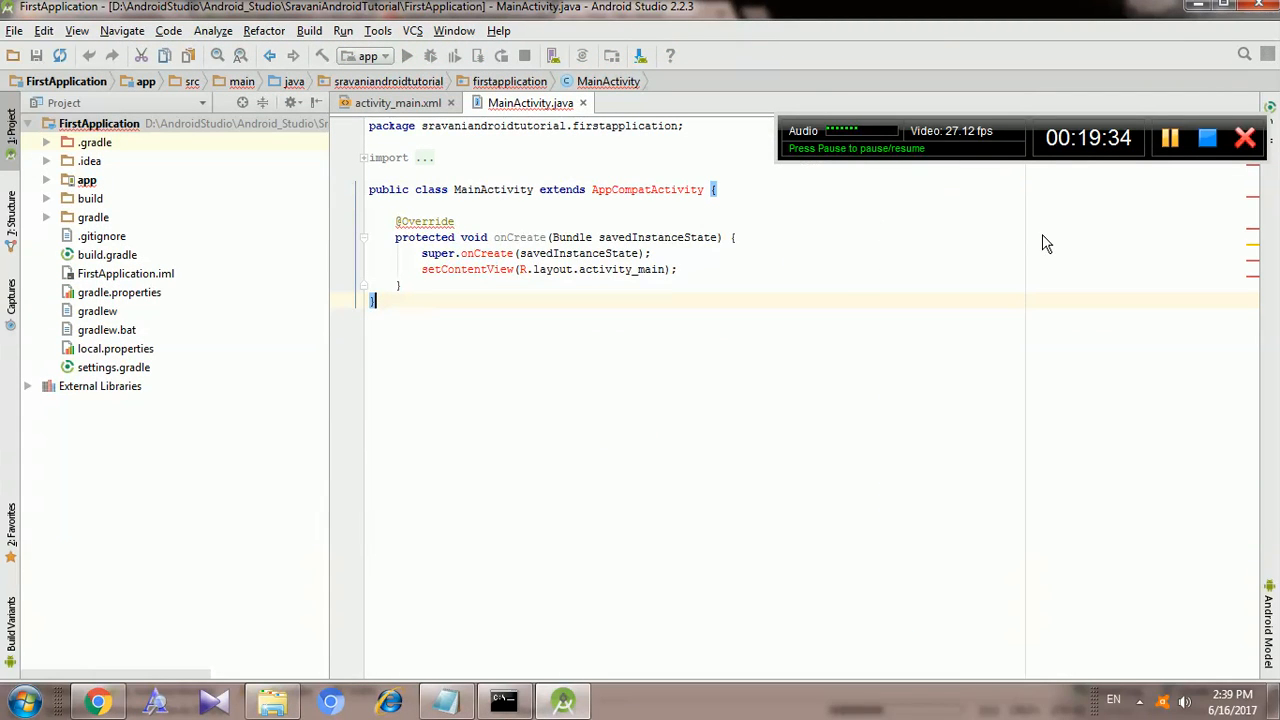
pyautogui.click(1175, 140)
pyautogui.click(1175, 140)
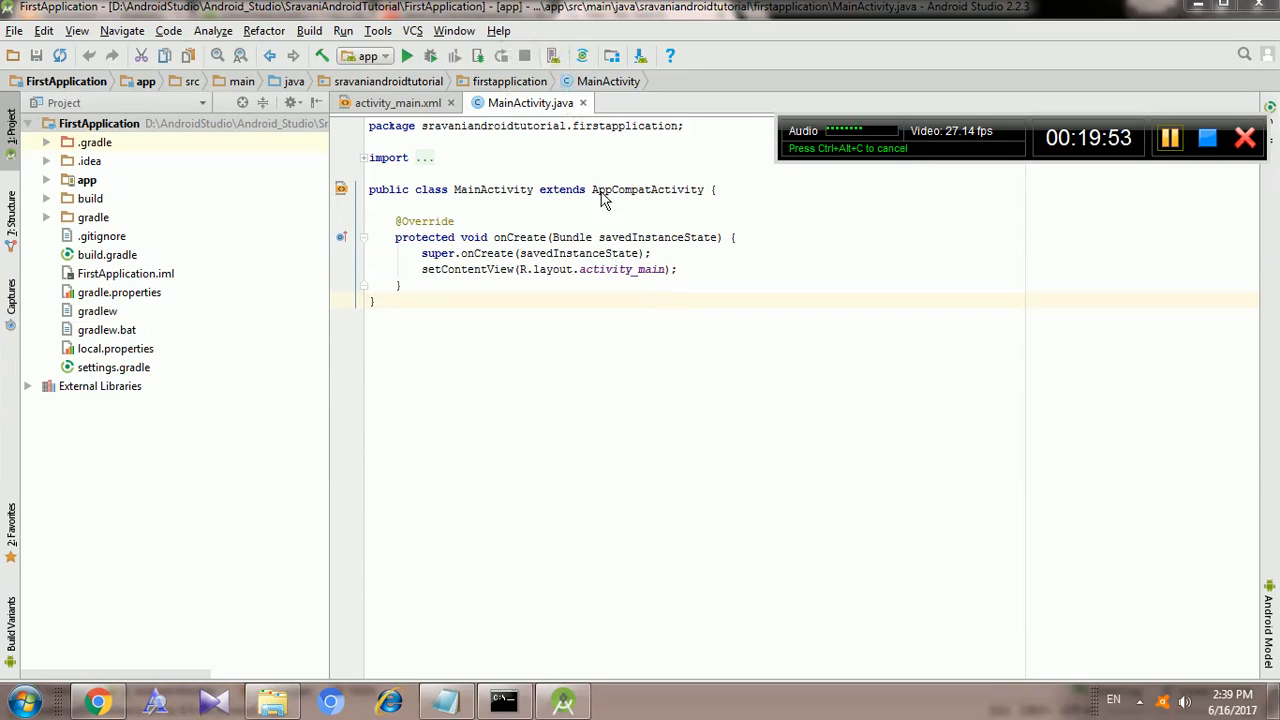
# - Create a Nexus S phone virtual device with the Nougat API 24 x86 system image, keeping the name Nexus S API 24
pyautogui.click(554, 56)
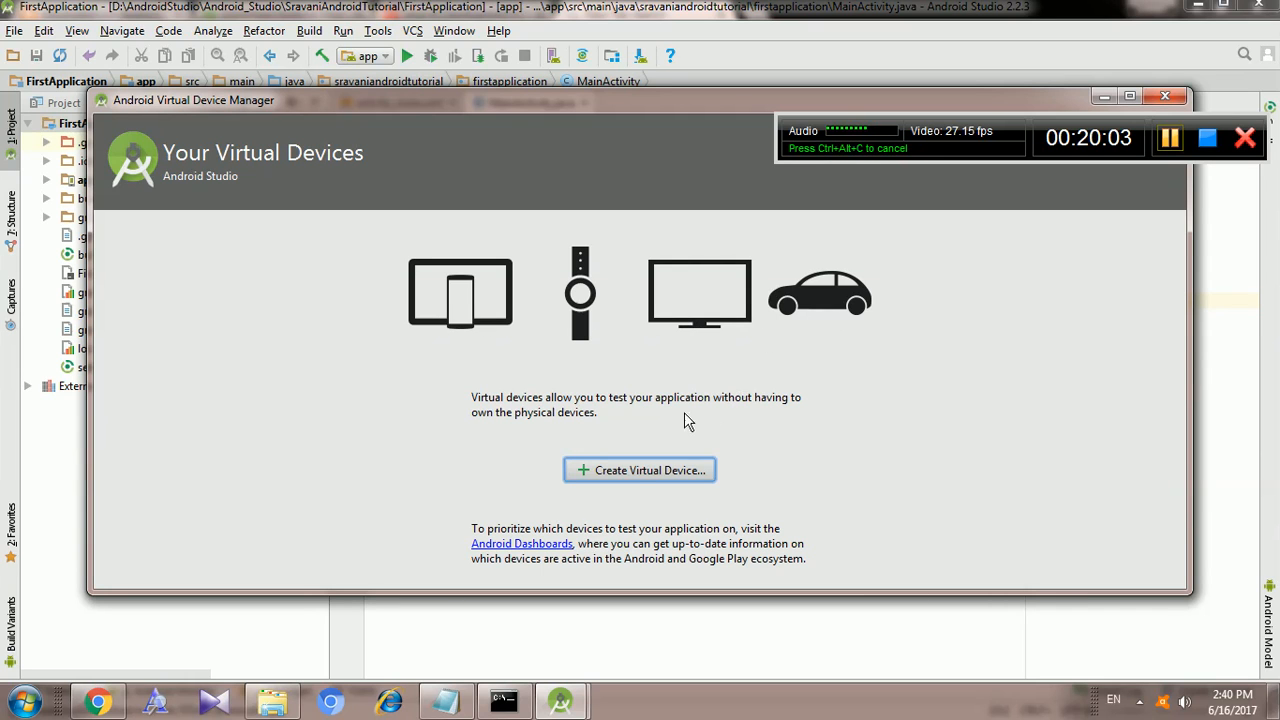
pyautogui.click(637, 470)
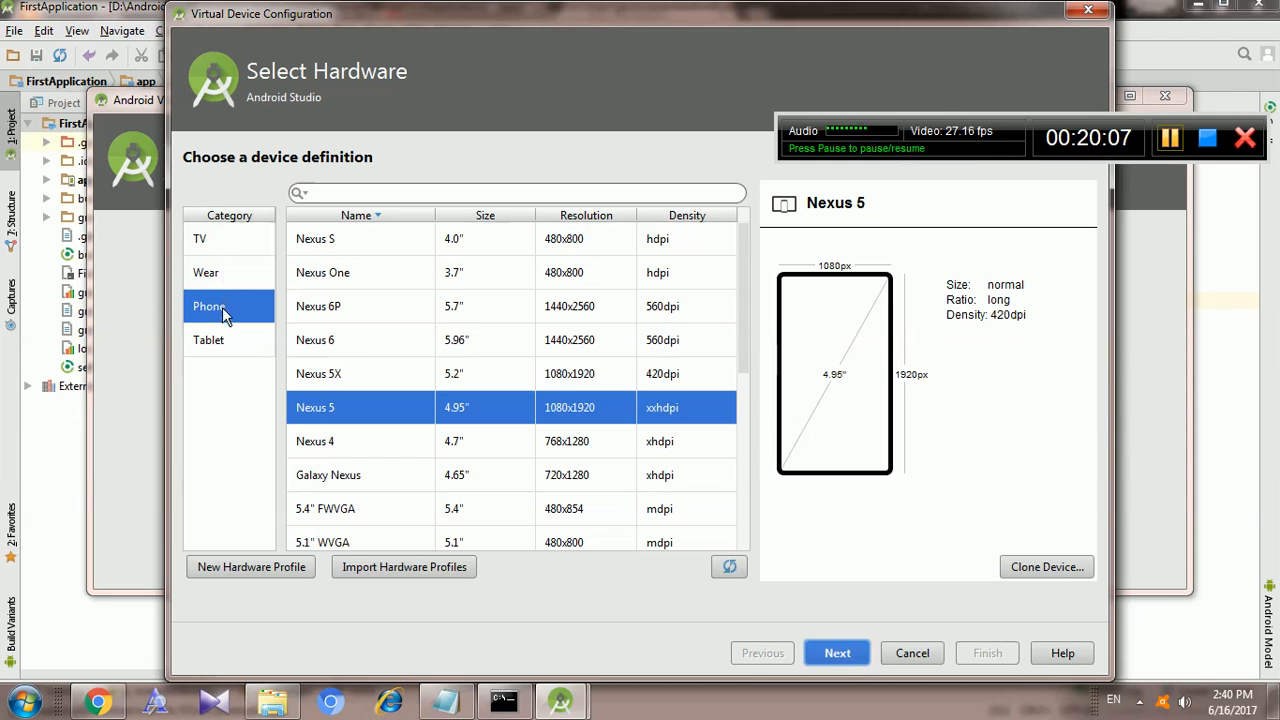
pyautogui.click(337, 246)
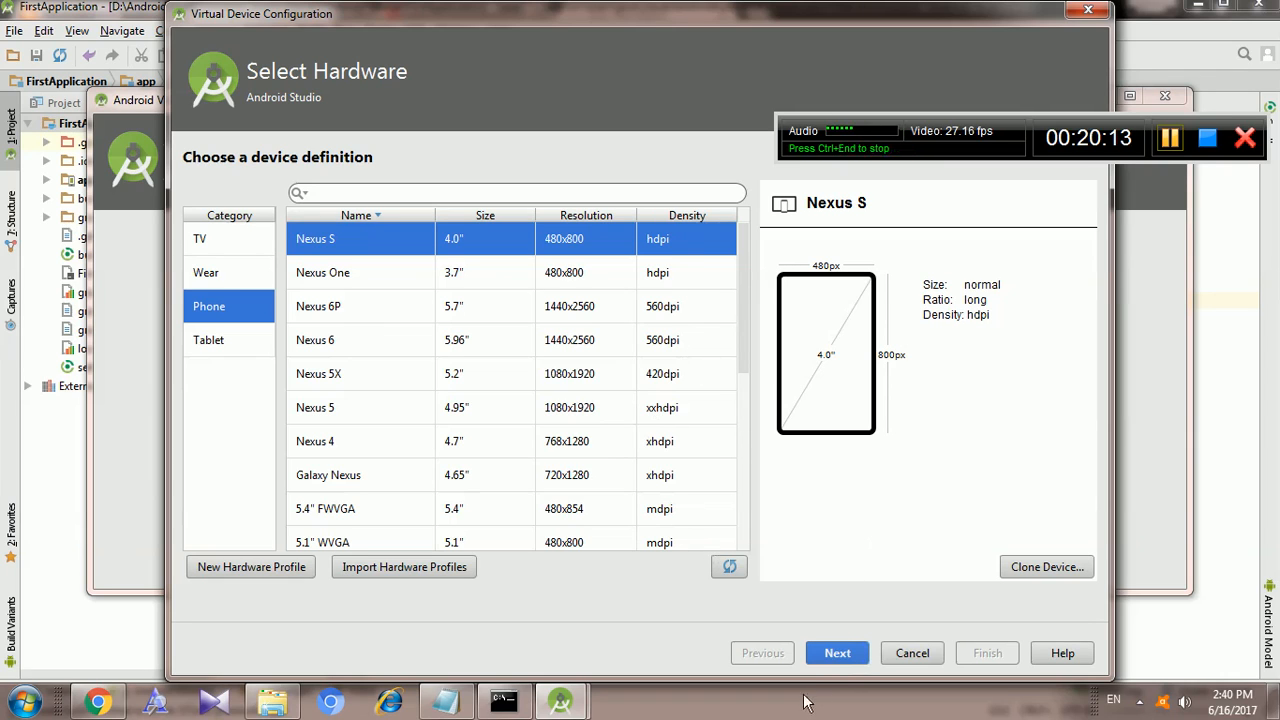
pyautogui.click(830, 660)
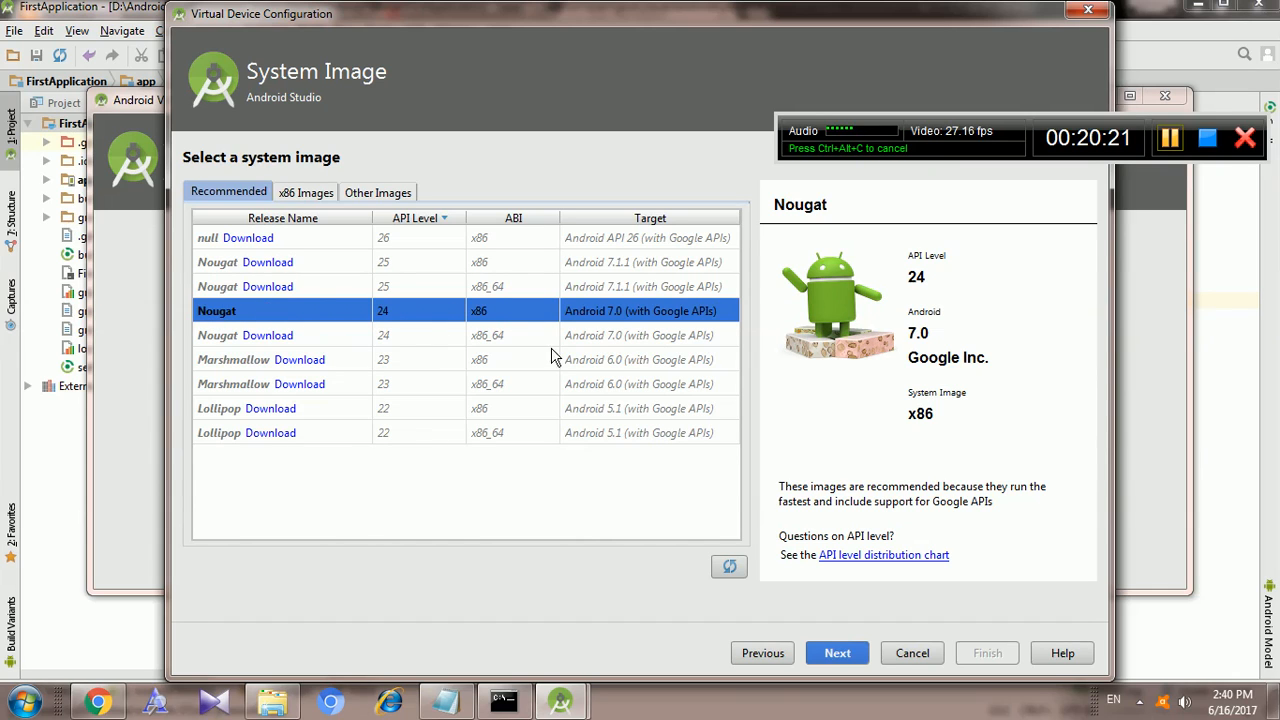
pyautogui.click(837, 656)
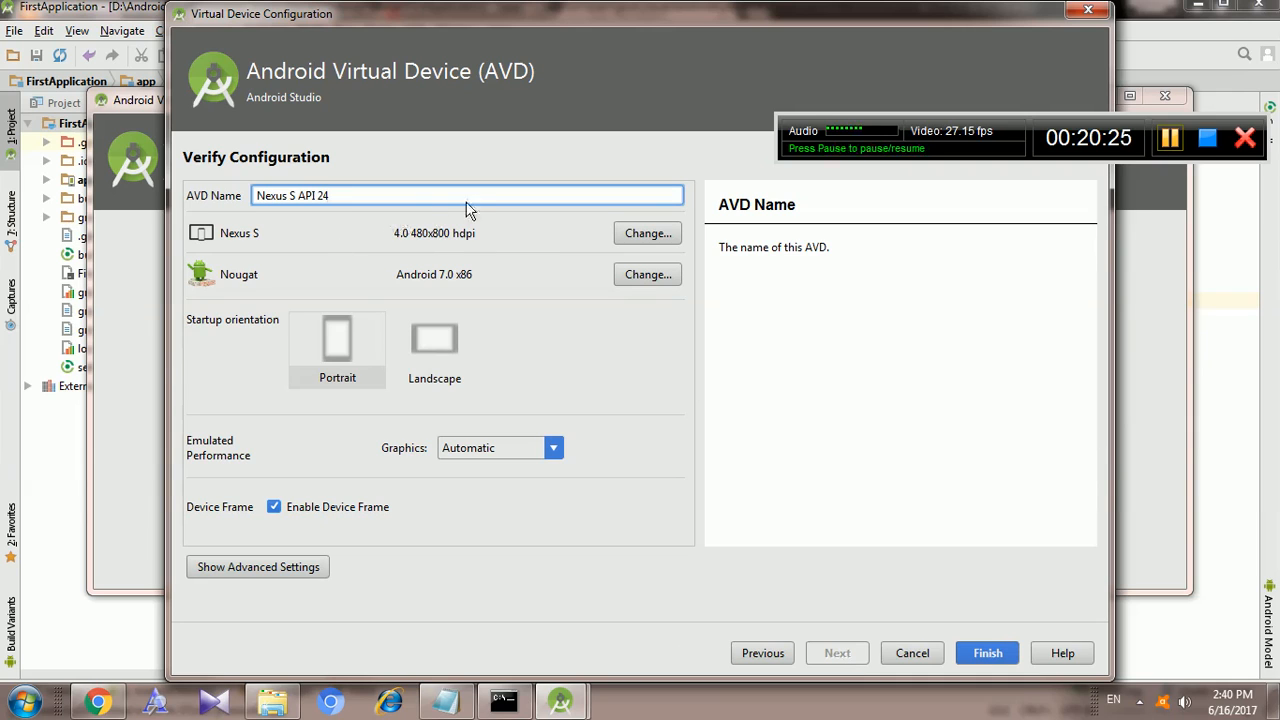
pyautogui.click(985, 653)
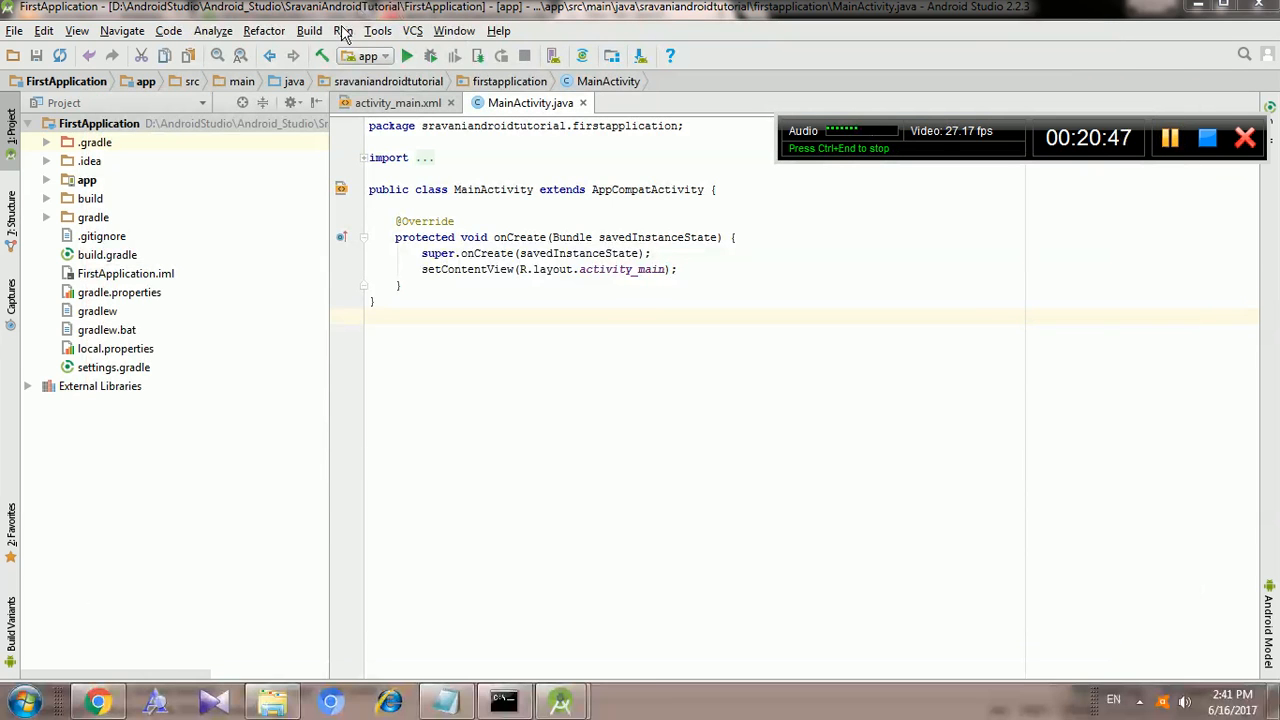
# - Run the app on the Nexus S API 24 virtual device
pyautogui.click(343, 30)
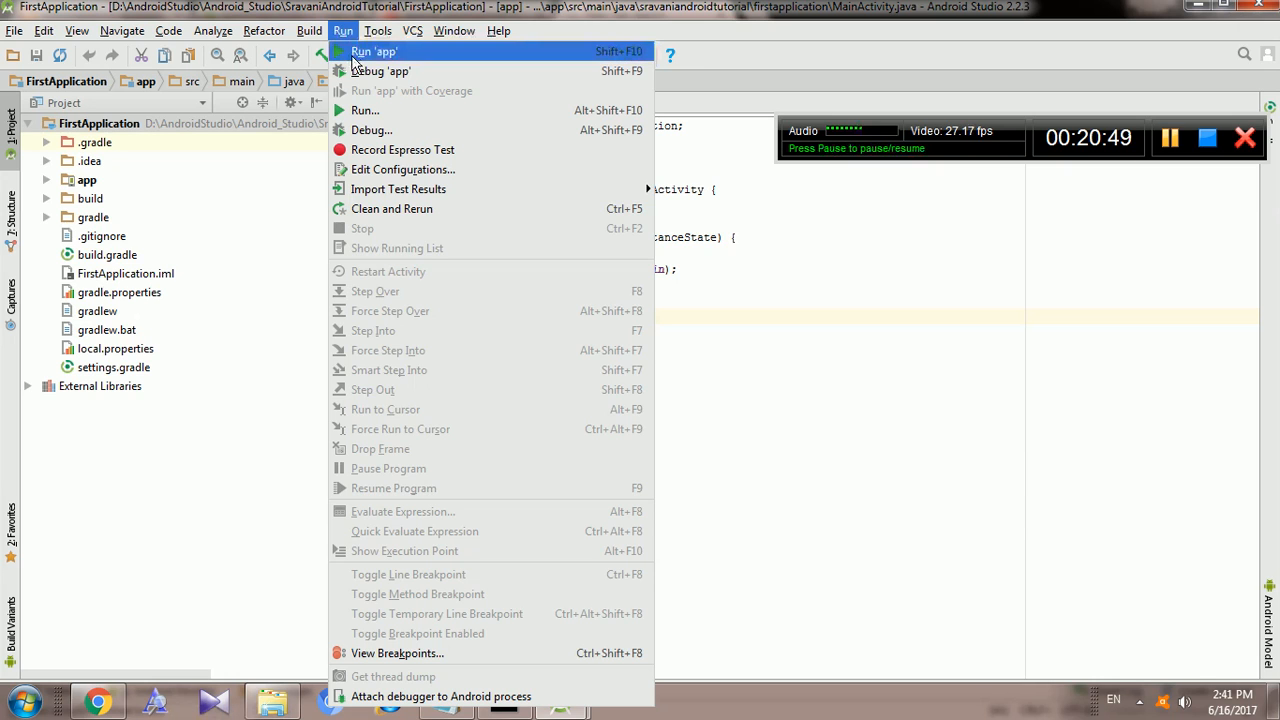
pyautogui.click(353, 58)
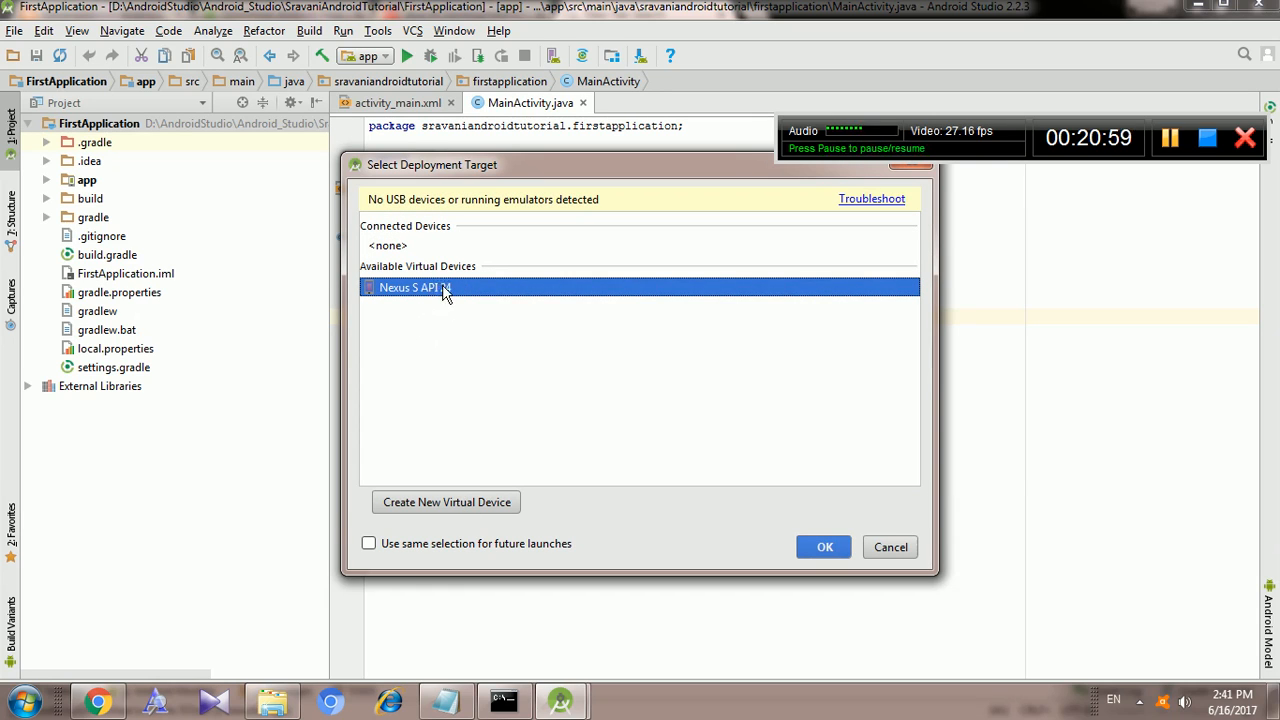
pyautogui.click(822, 547)
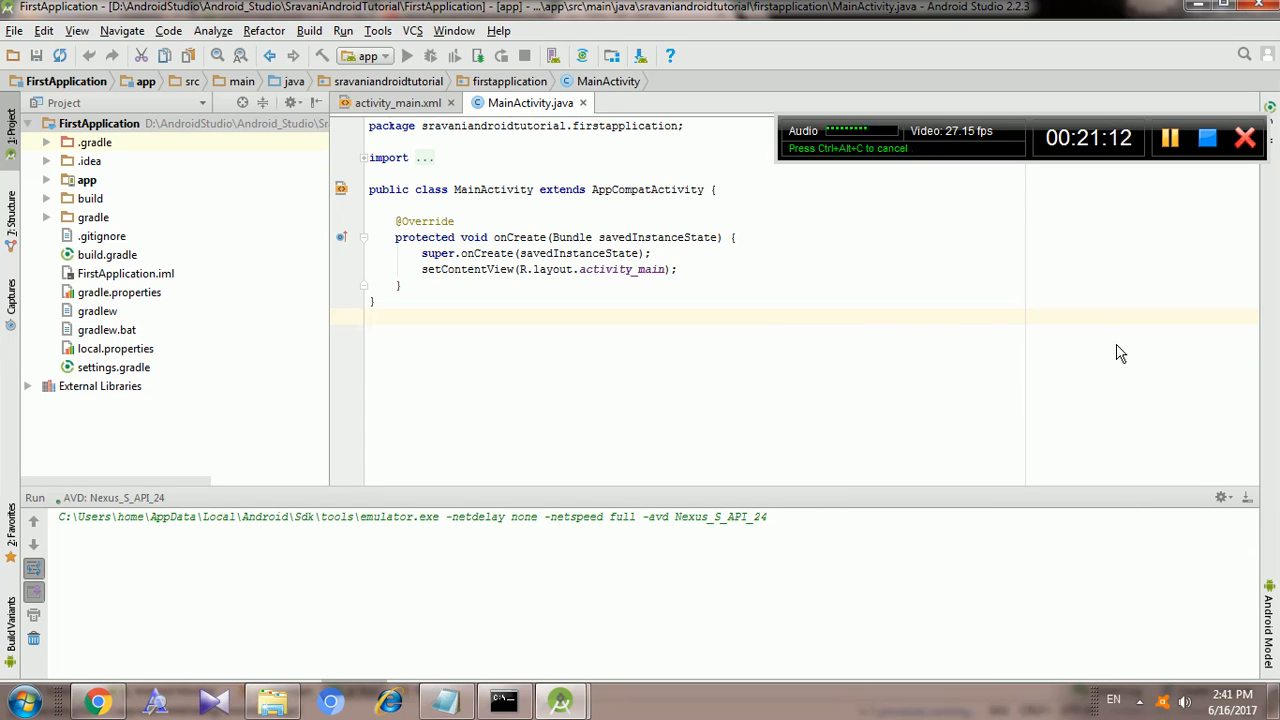
pyautogui.hotkey('ctrl', 'a')
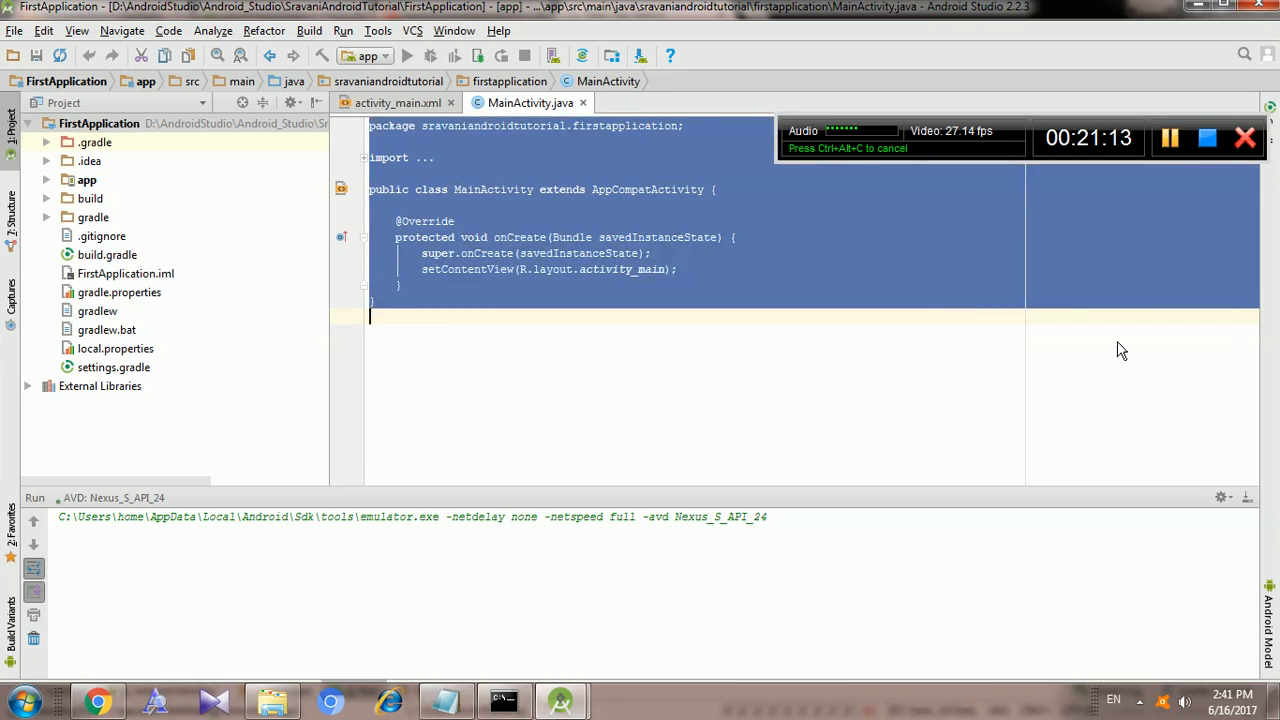
pyautogui.click(1108, 343)
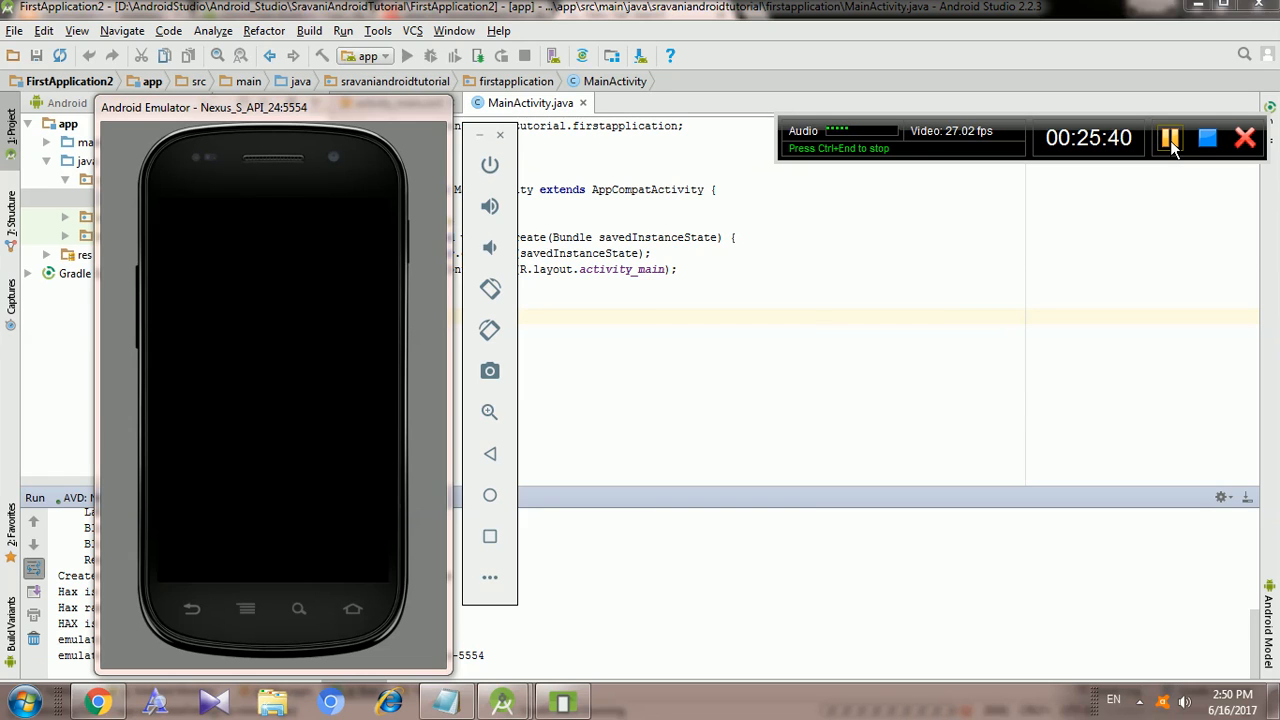
pyautogui.click(1170, 140)
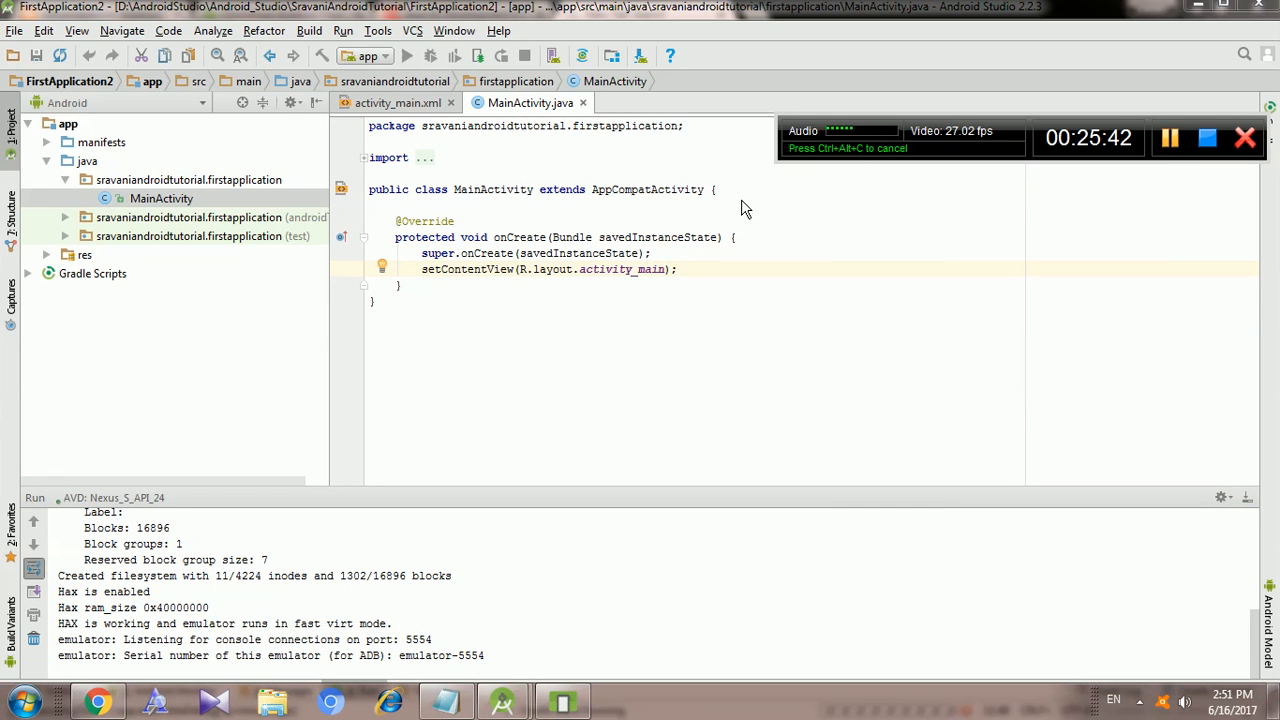
# - Look over the app module's folders and Gradle Scripts in the Android view of FirstApplication2, leaving app collapsed
pyautogui.click(30, 124)
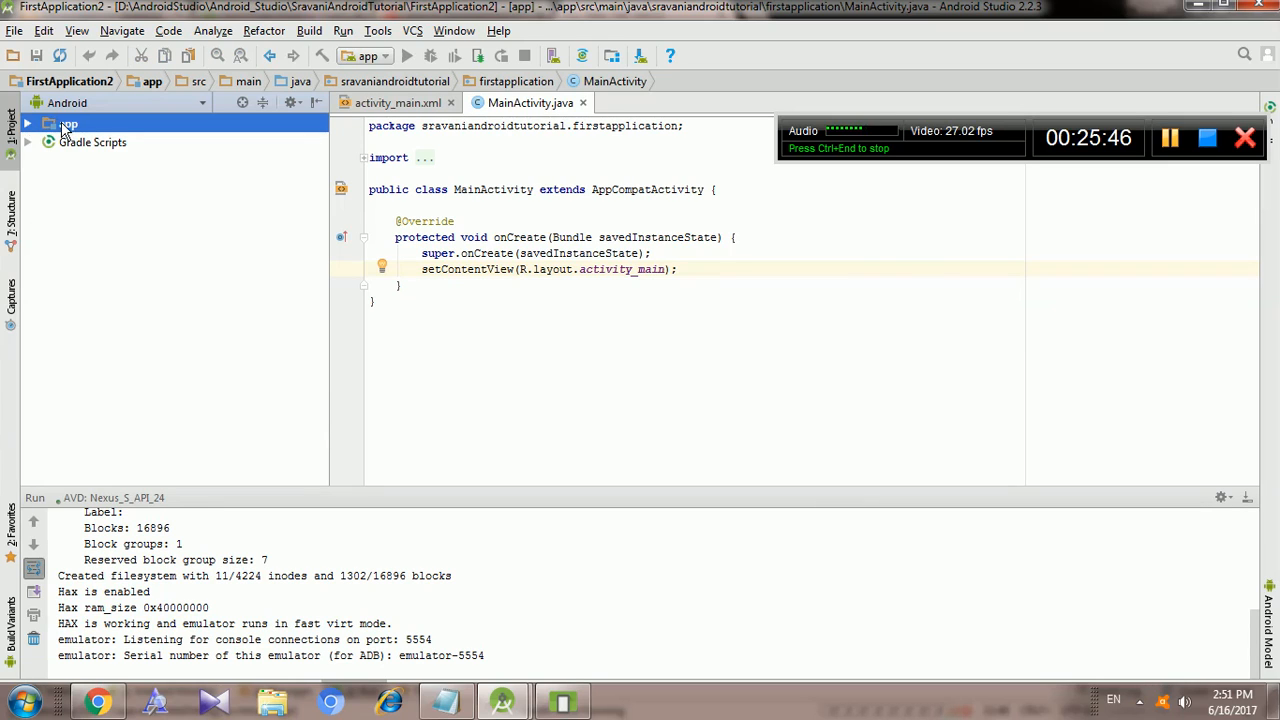
pyautogui.click(70, 147)
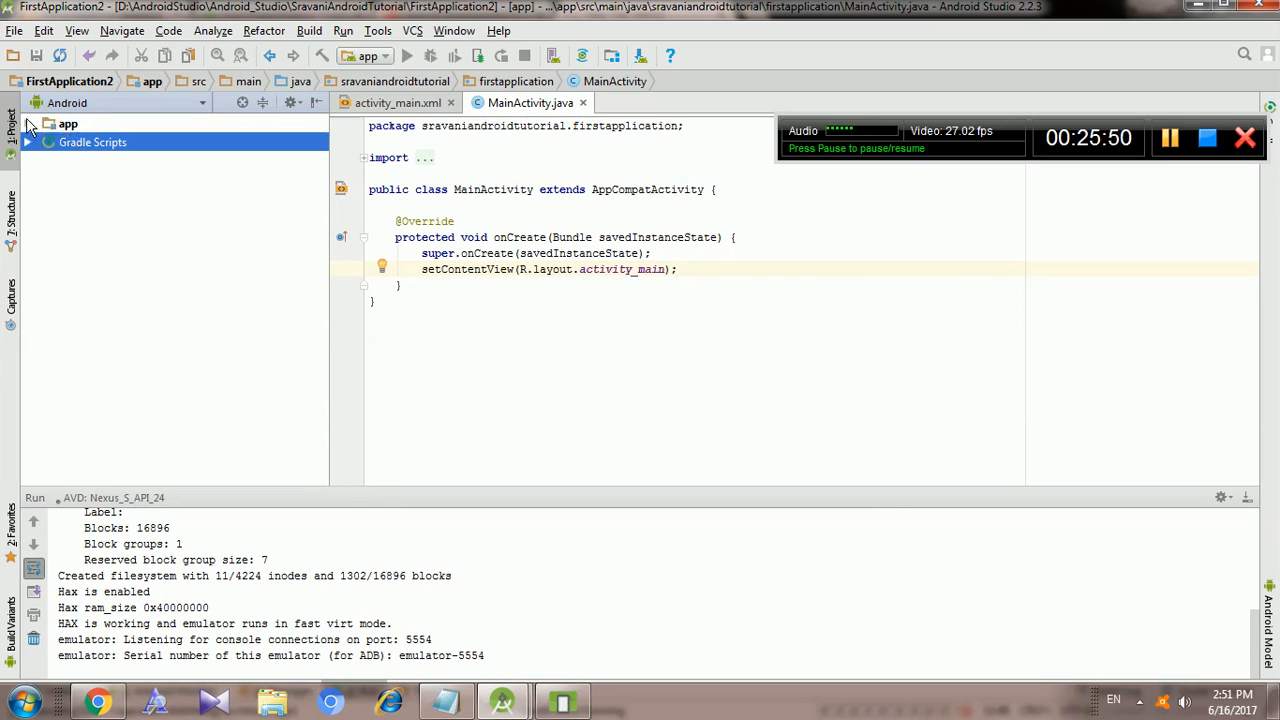
pyautogui.click(27, 123)
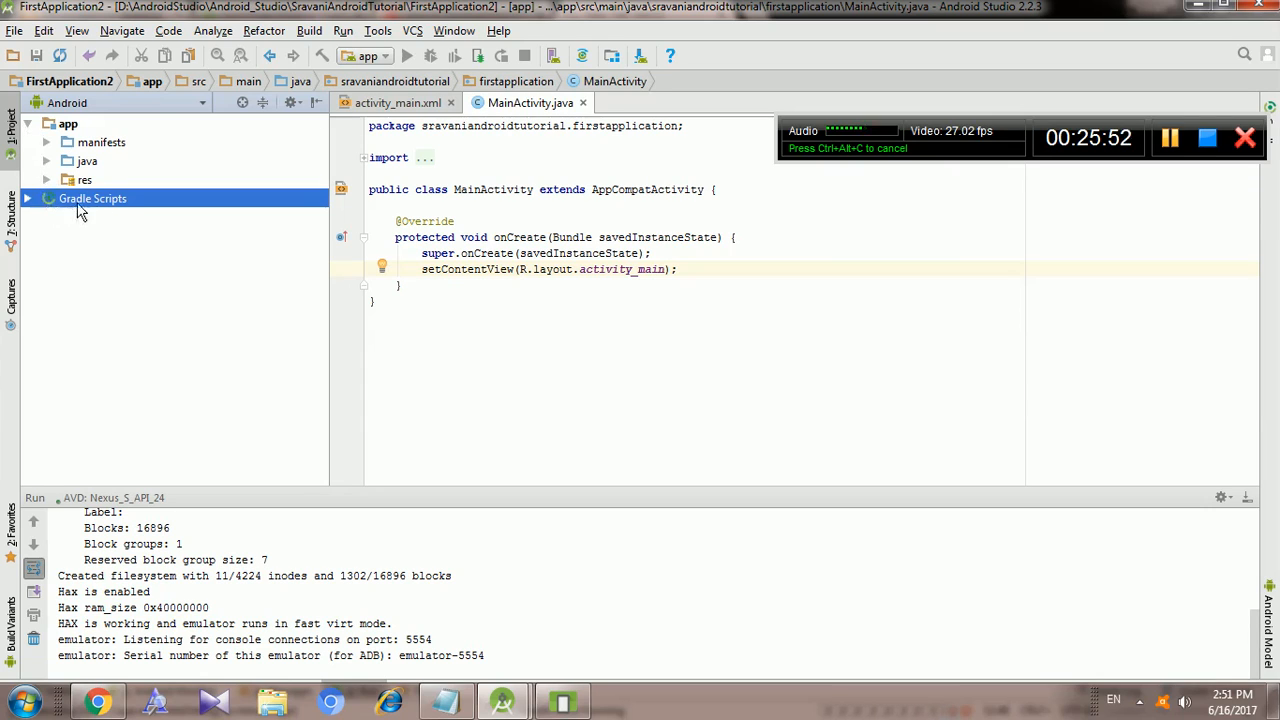
pyautogui.click(60, 120)
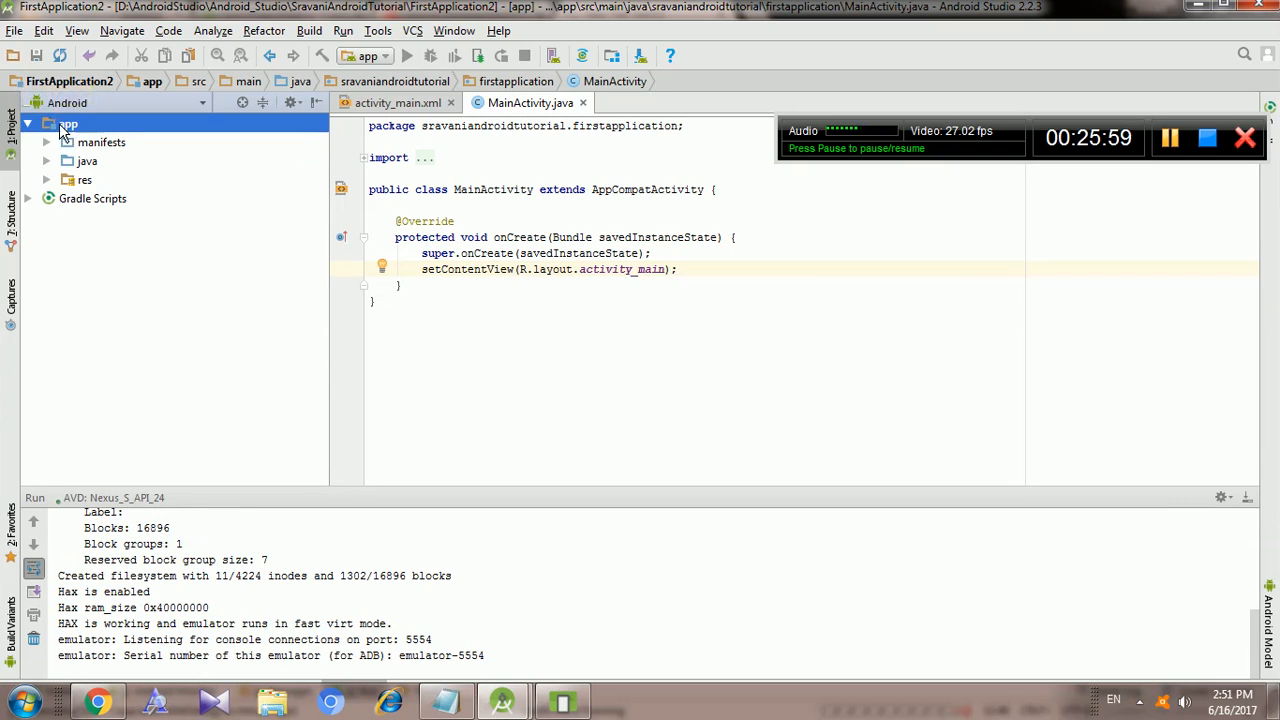
pyautogui.click(27, 123)
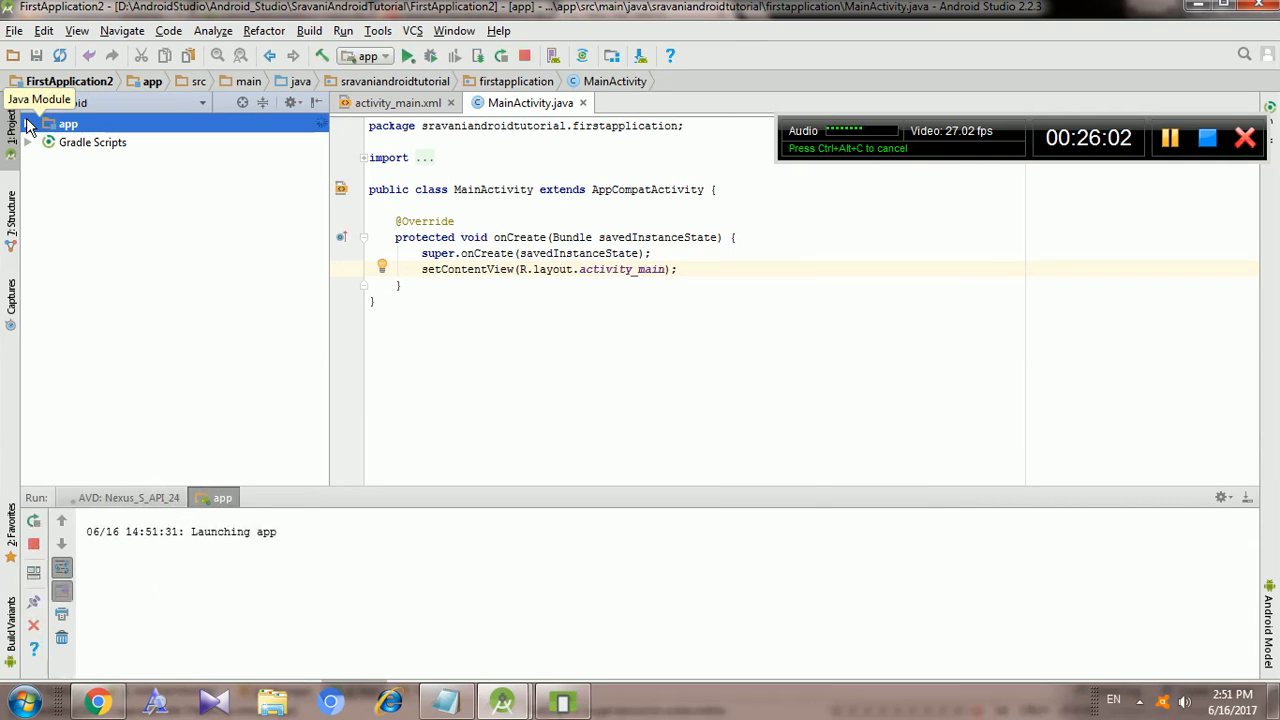
pyautogui.click(27, 123)
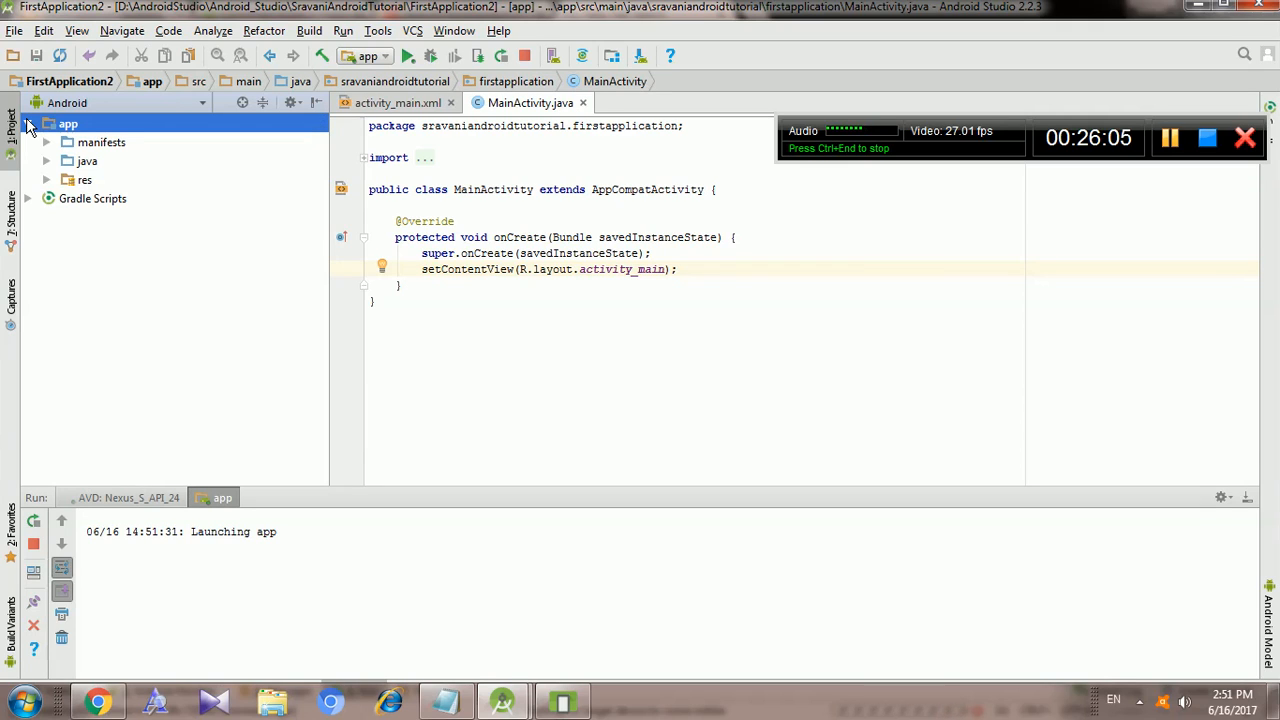
pyautogui.click(27, 123)
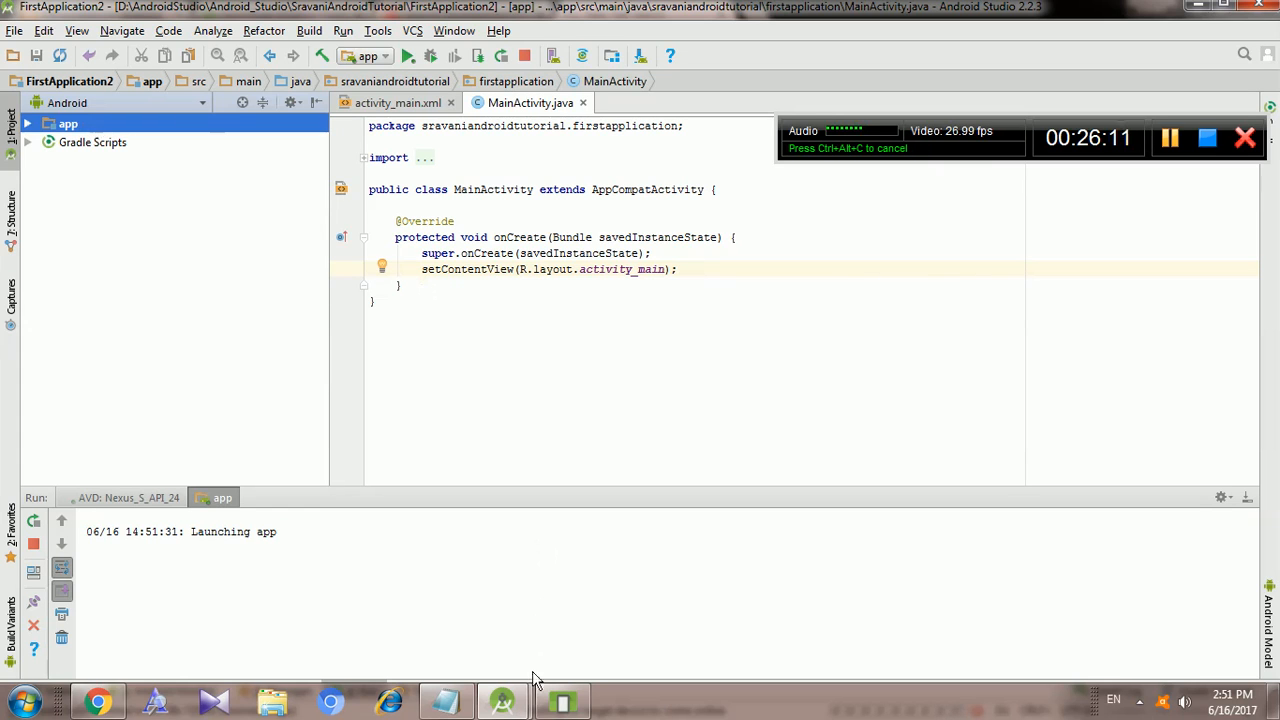
# - Bring the Nexus S emulator window to the front and dismiss the Welcome hint on its home screen
pyautogui.click(561, 700)
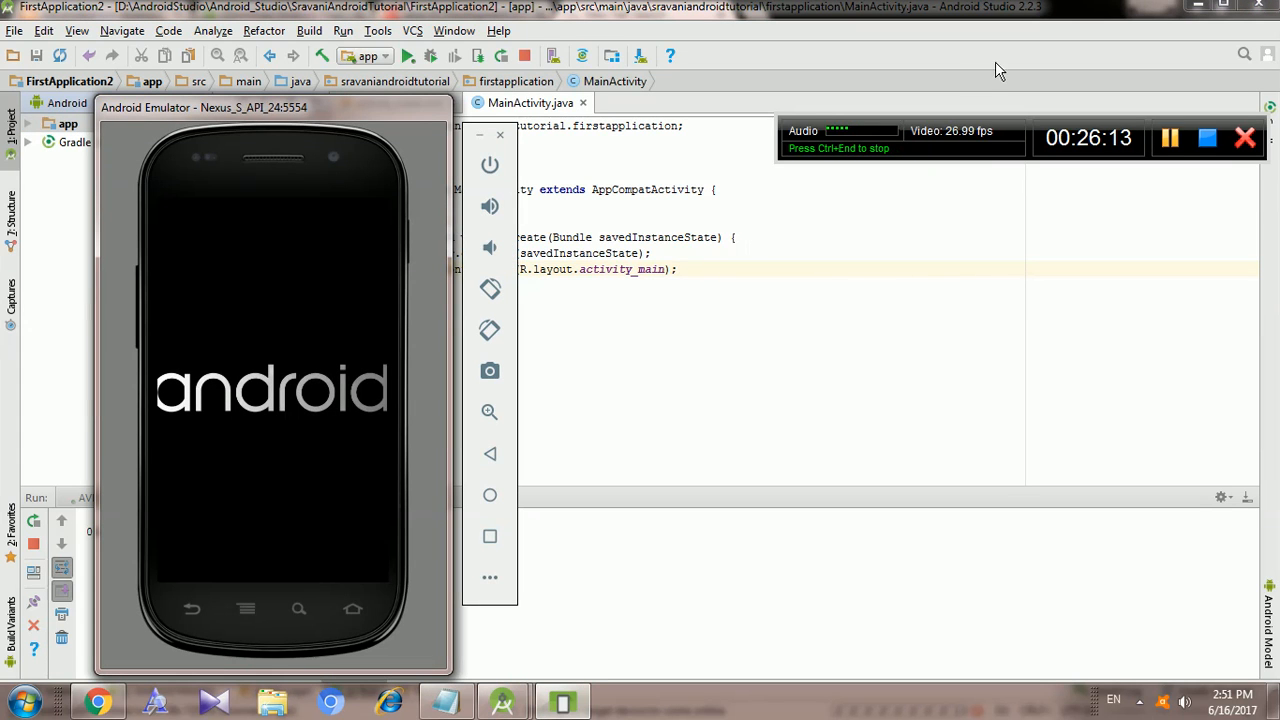
pyautogui.click(1170, 138)
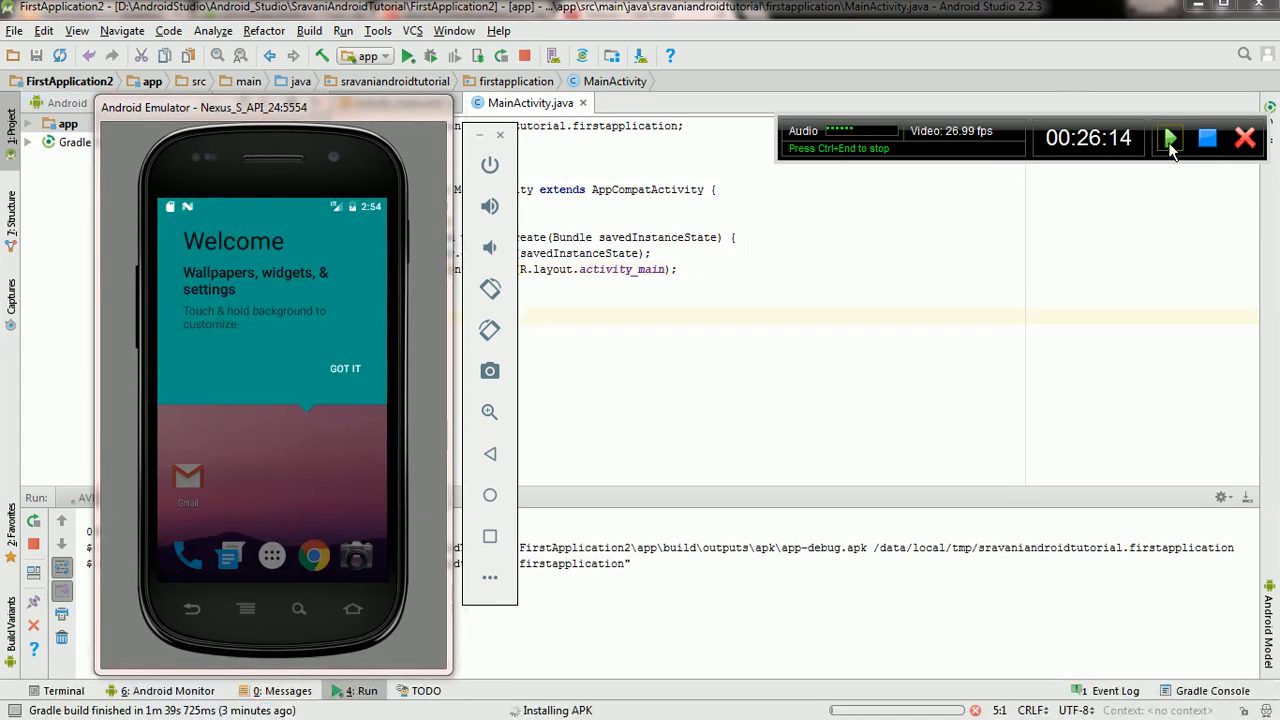
pyautogui.click(1170, 140)
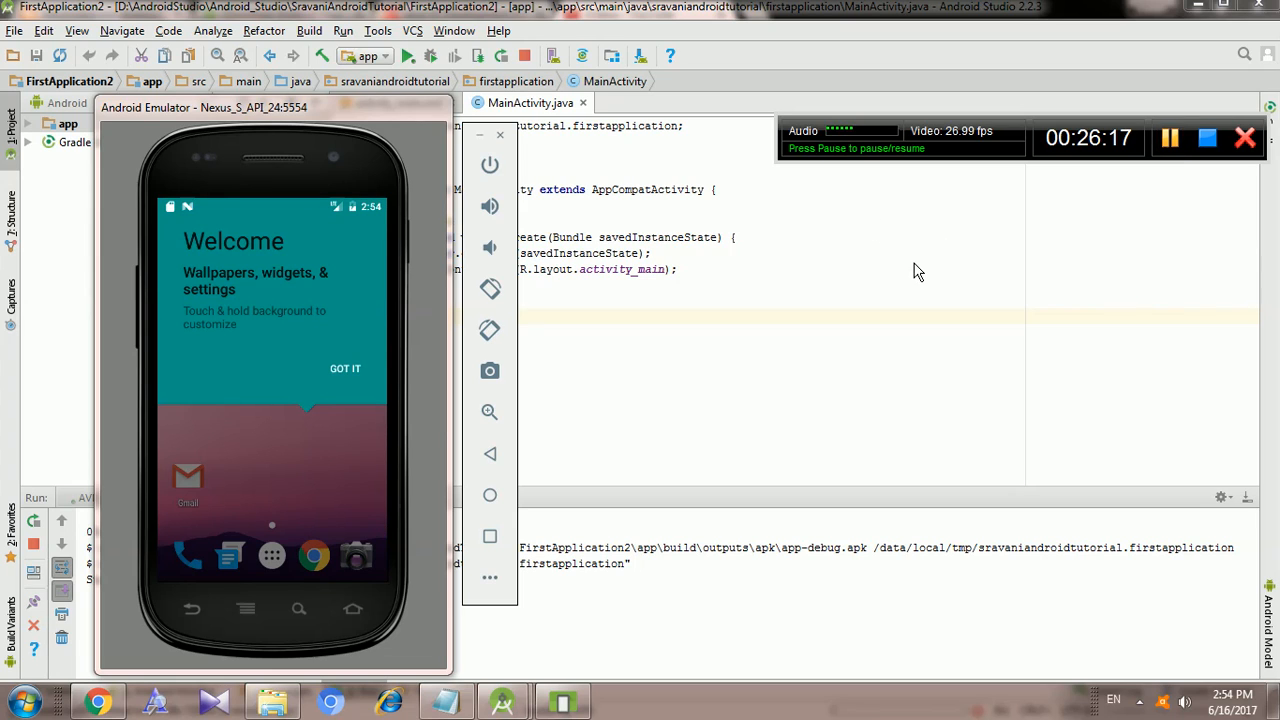
pyautogui.click(348, 367)
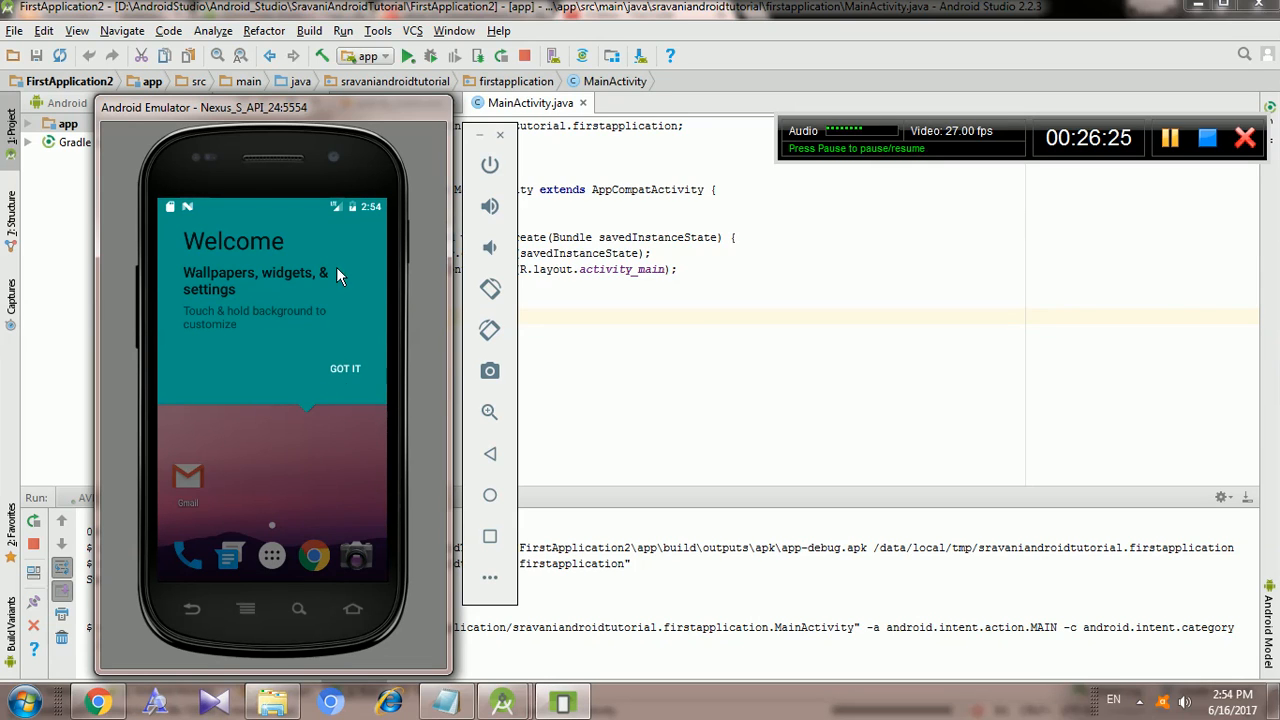
pyautogui.click(363, 369)
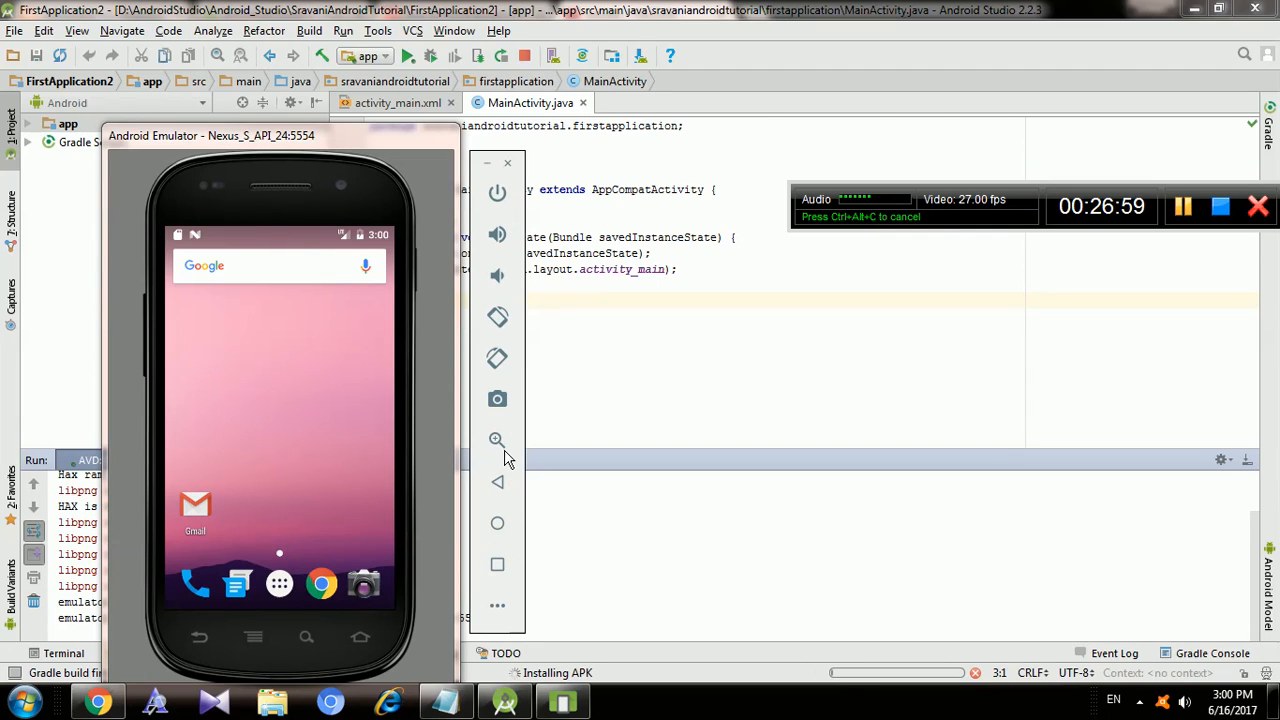
# - Open the emulator's extended controls, examine the Battery, Phone, Cellular and Location pages, and close them without changes
pyautogui.click(498, 605)
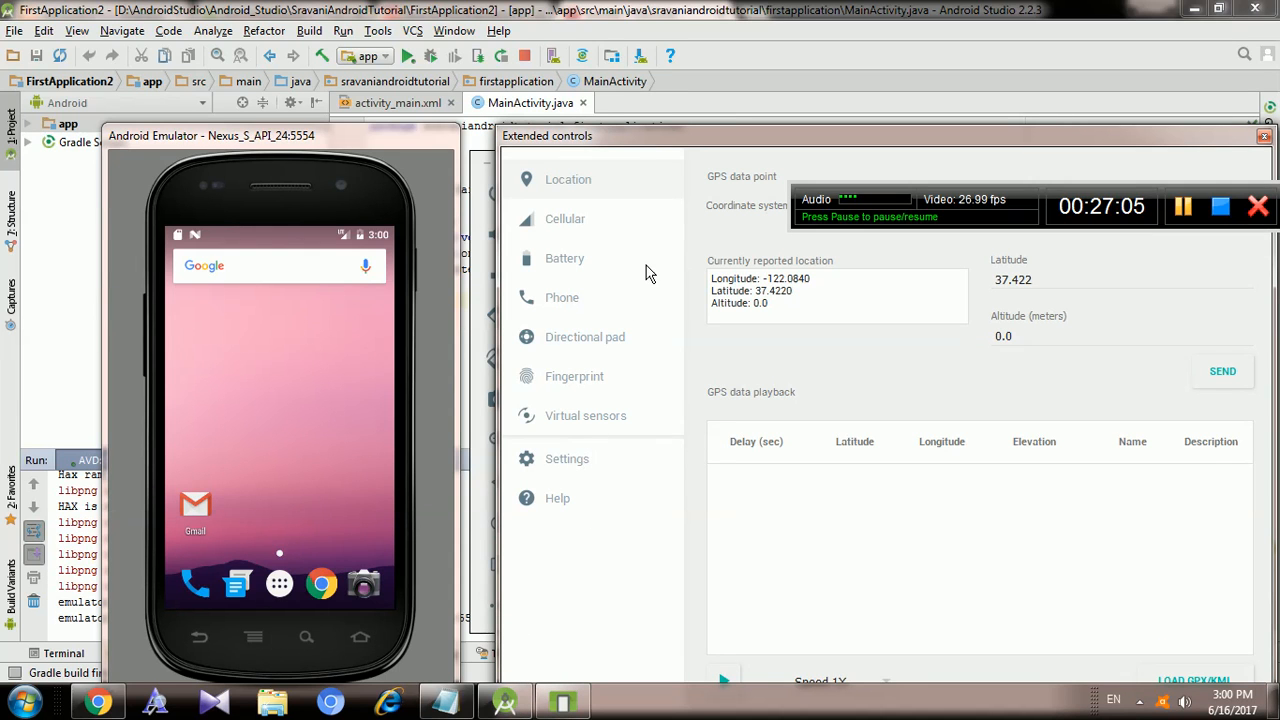
pyautogui.moveTo(606, 137); pyautogui.dragTo(523, 50)
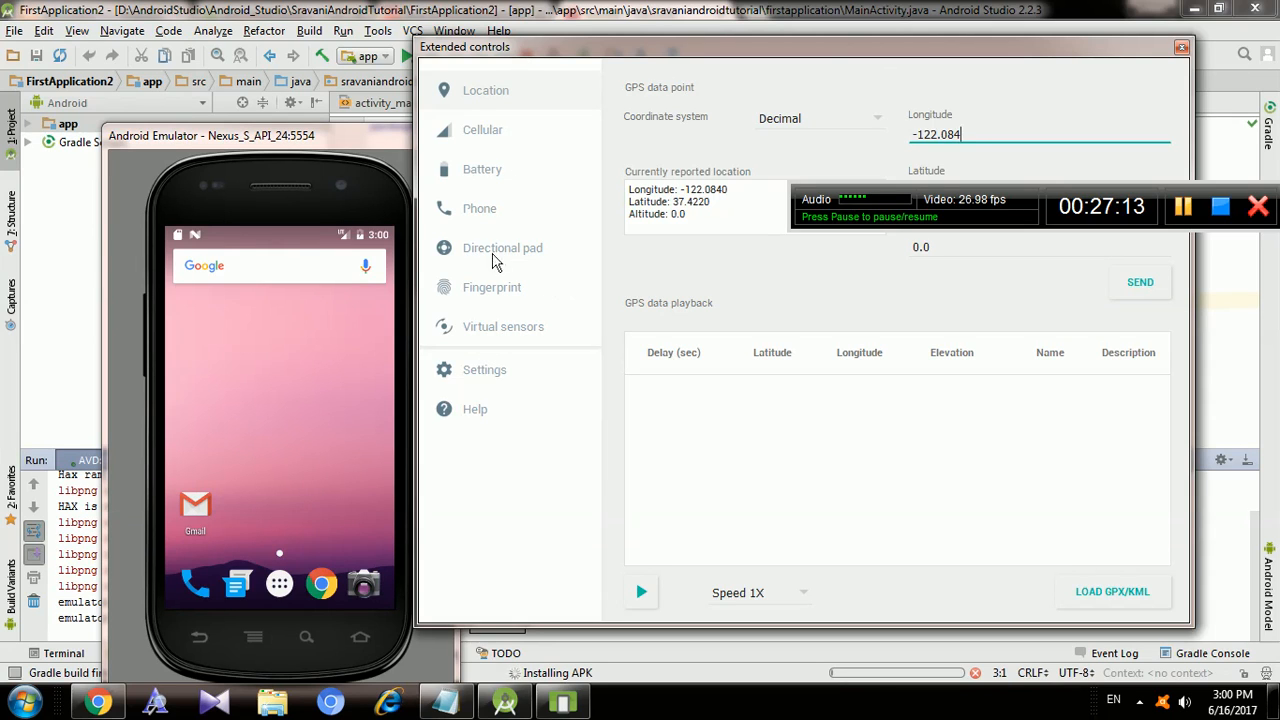
pyautogui.click(476, 172)
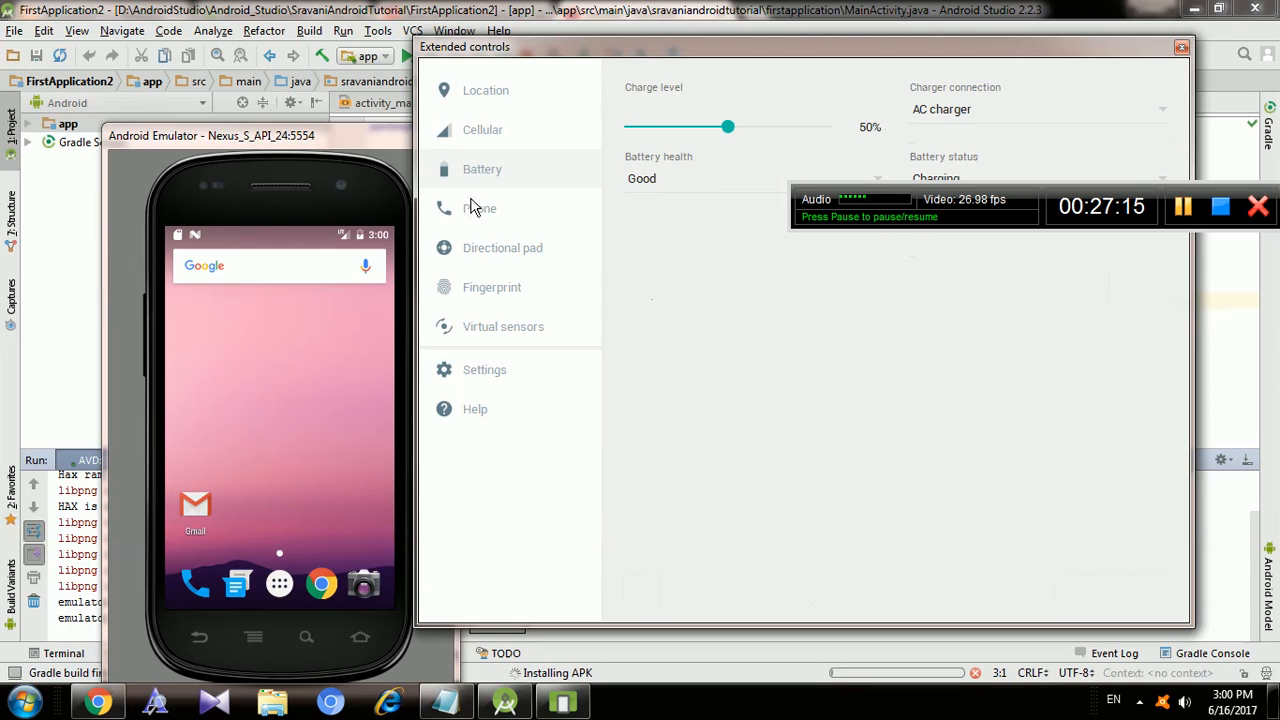
pyautogui.click(490, 240)
pyautogui.click(488, 210)
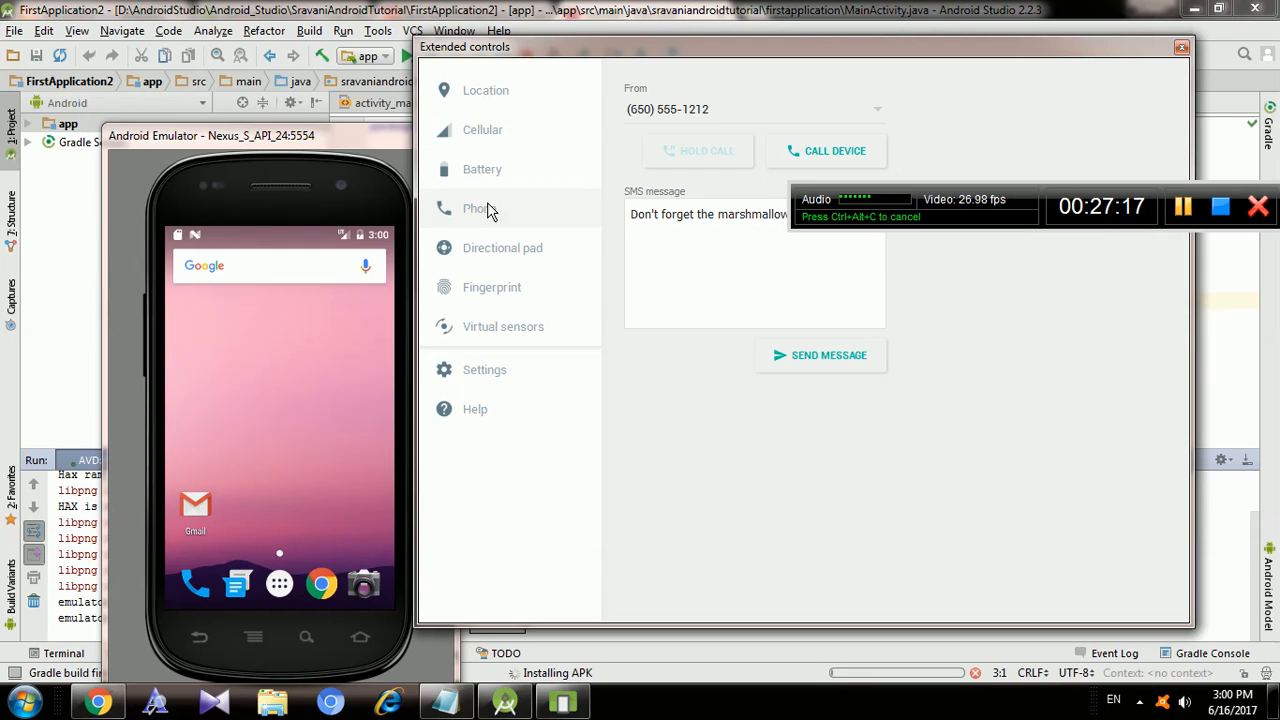
pyautogui.click(484, 131)
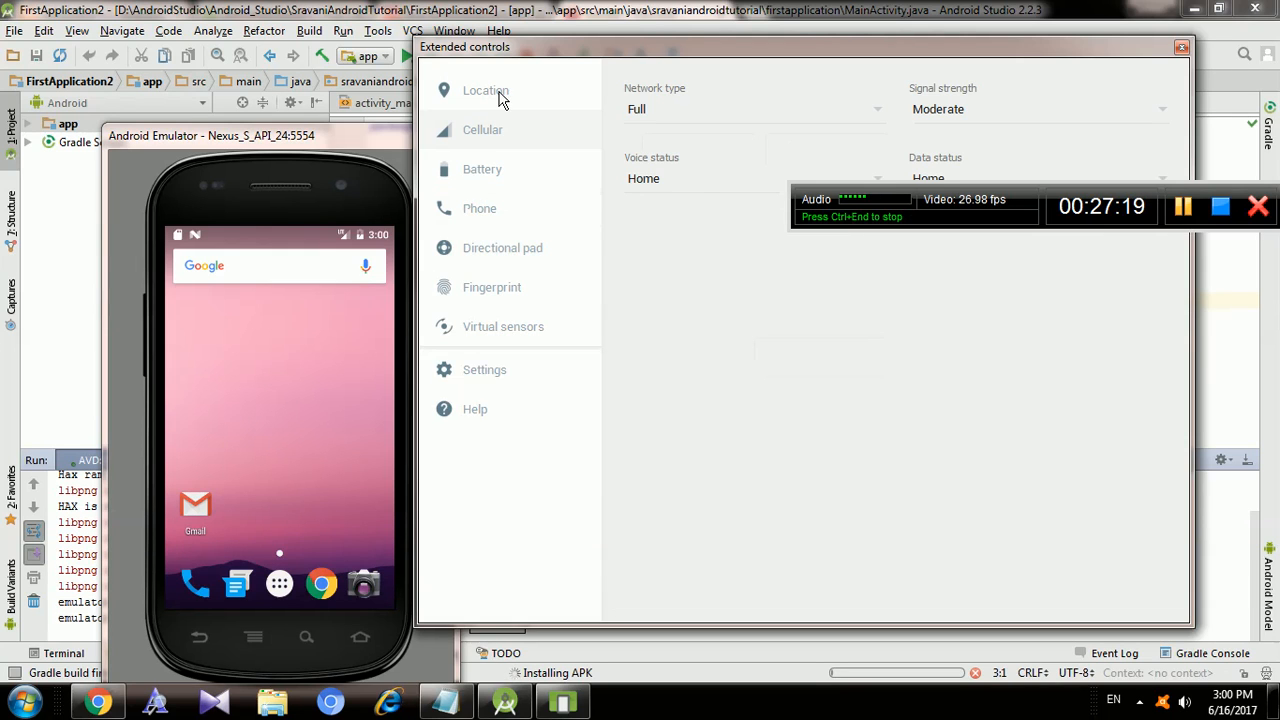
pyautogui.click(500, 96)
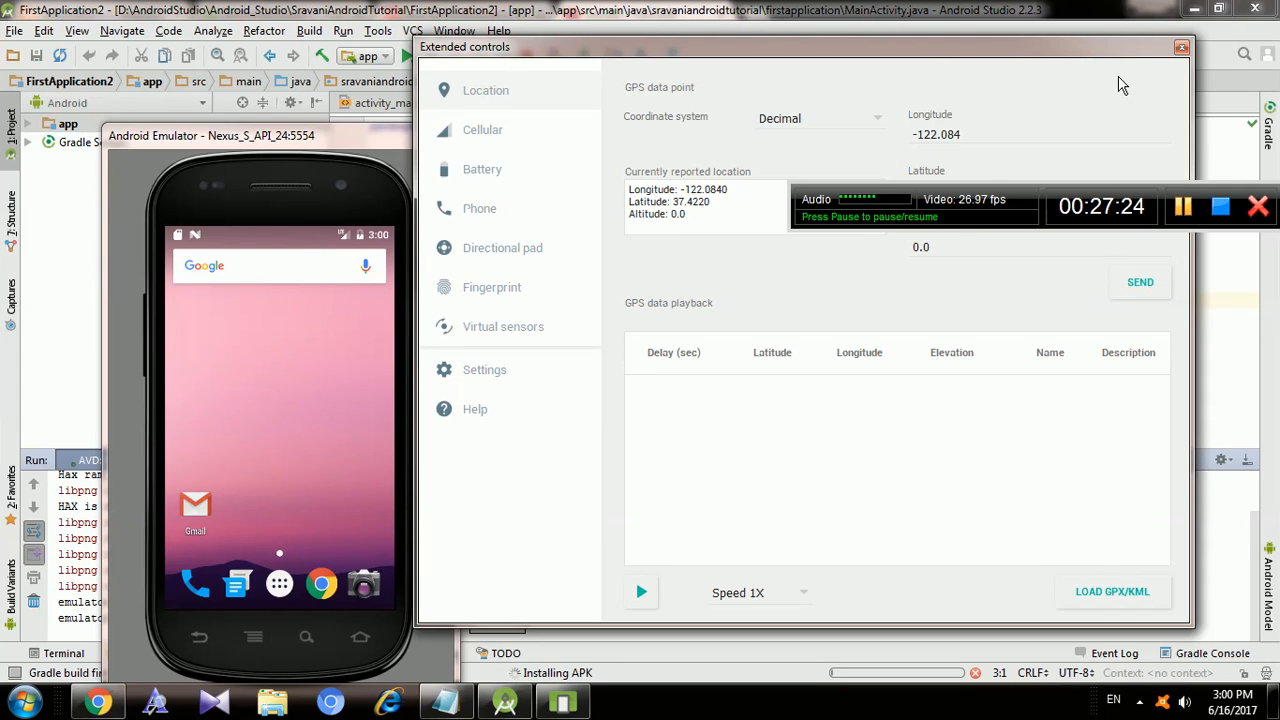
pyautogui.click(1181, 48)
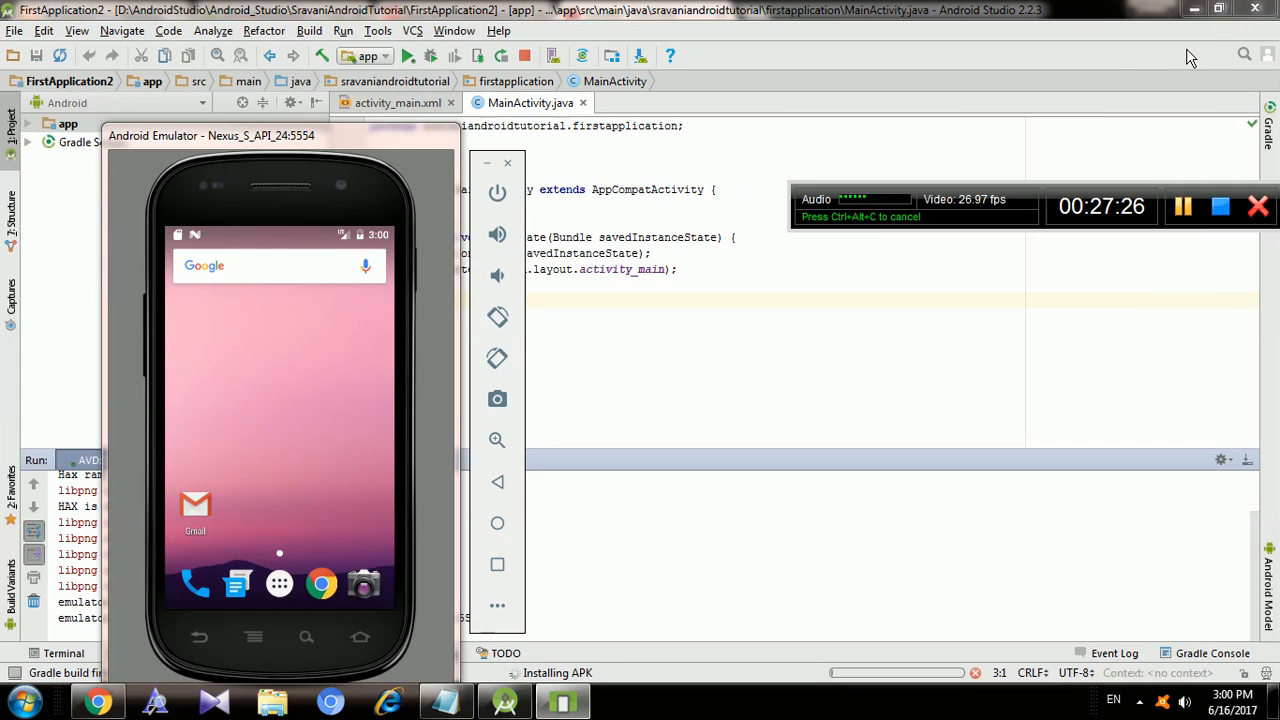